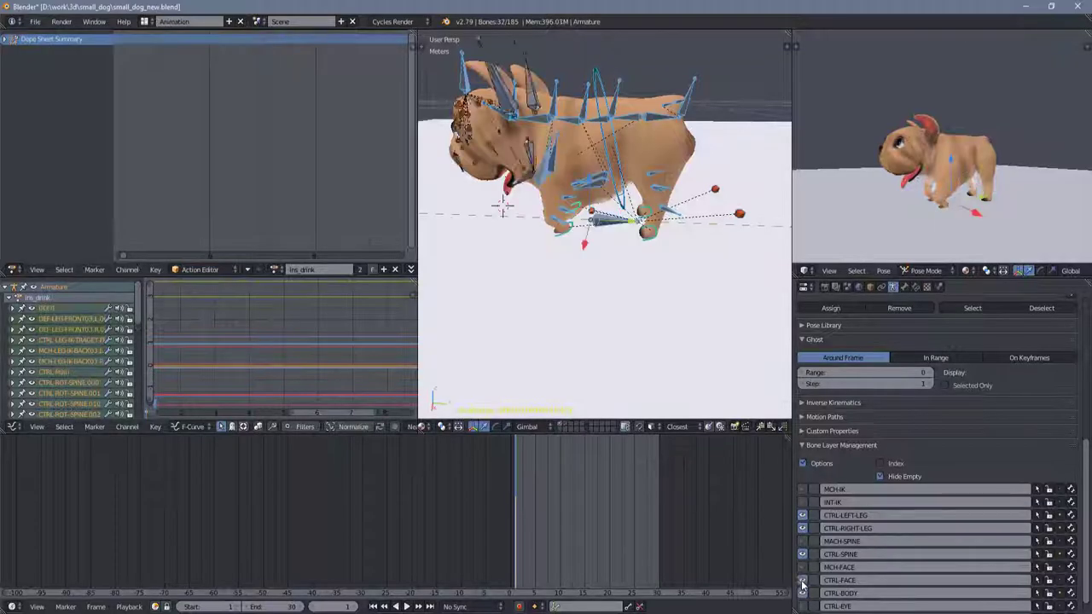
- In the right side view, test an X-axis rotation of the main control CTRL-Main, then cancel it
{"action": "key", "text": "KP_3"}
{"action": "key", "text": "KP_Decimal"}
{"action": "right_click", "coordinate": [683, 318]}
{"action": "key", "text": "r"}
{"action": "key", "text": "x"}
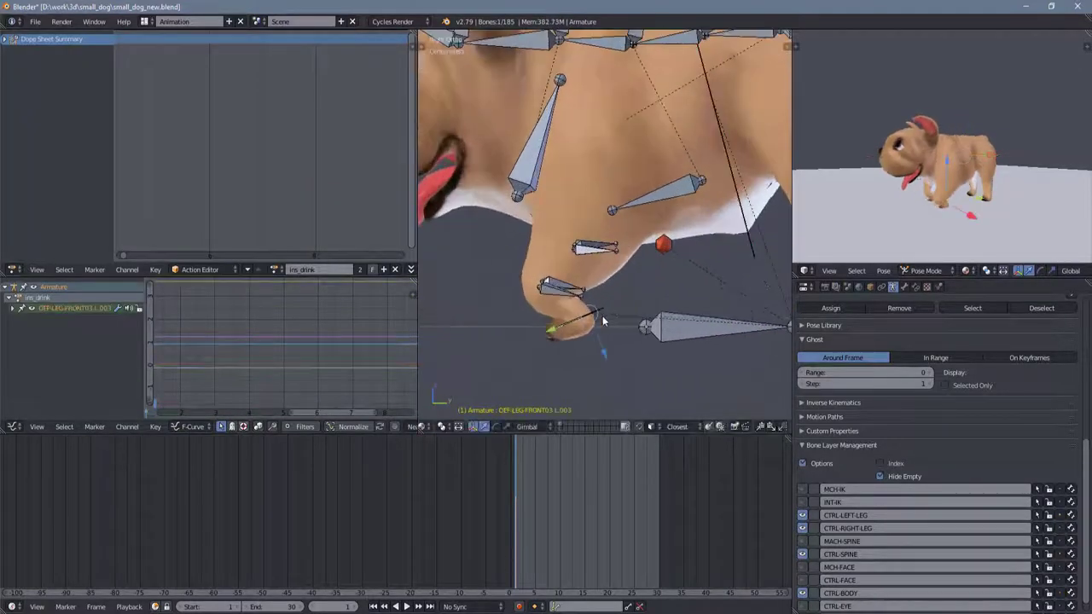
{"action": "key", "text": "Escape"}
- Select the front toe bone DEF-LEG-FRONT03.R.003 and test-move it
{"action": "right_click", "coordinate": [589, 318]}
{"action": "key", "text": "t"}
{"action": "key", "text": "t"}
{"action": "scroll", "coordinate": [617, 334], "scroll_direction": "up", "scroll_amount": 2}
{"action": "right_click", "coordinate": [618, 333]}
{"action": "key", "text": "ctrl+space"}
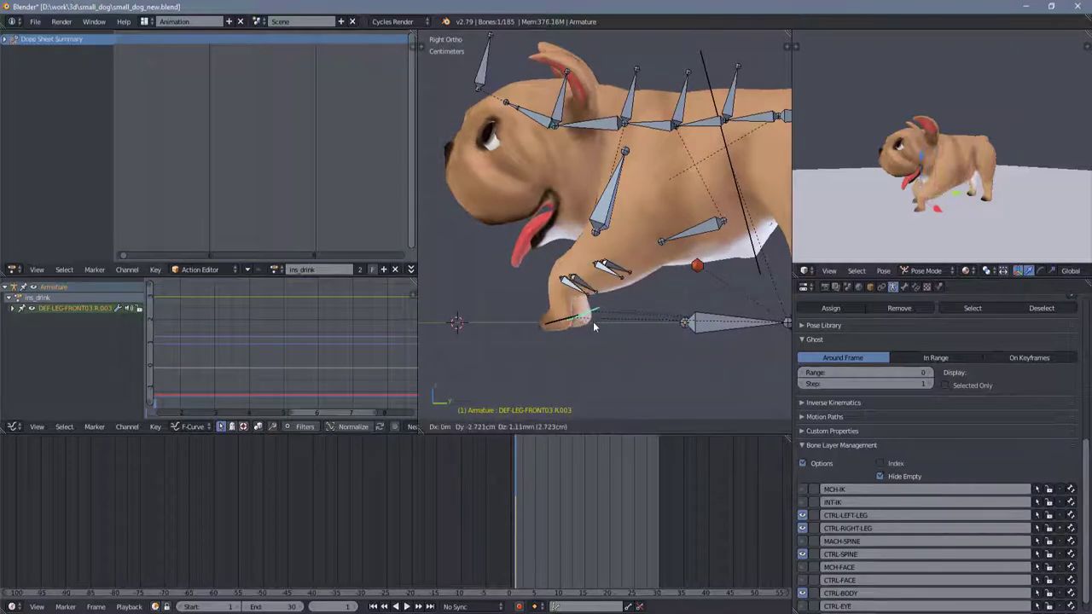
{"action": "left_click", "coordinate": [593, 322]}
- Back in the right side view, test-move the whole rig using CTRL-Main
{"action": "key", "text": "KP_5"}
{"action": "key", "text": "KP_3"}
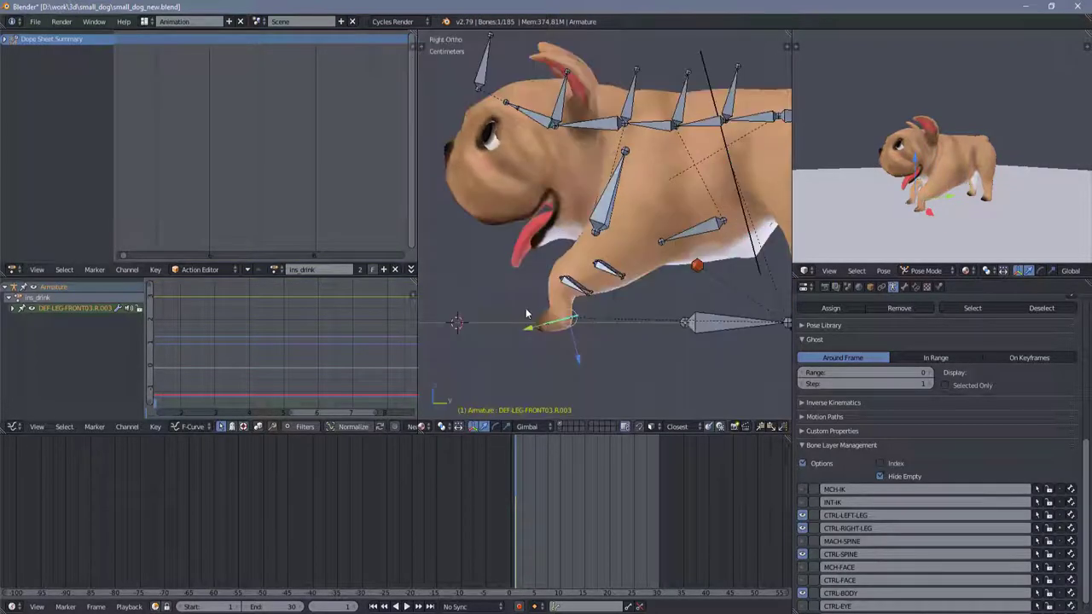
{"action": "left_click", "coordinate": [602, 320]}
{"action": "right_click", "coordinate": [602, 320]}
{"action": "scroll", "coordinate": [602, 319], "scroll_direction": "down", "scroll_amount": 2}
{"action": "key", "text": "g"}
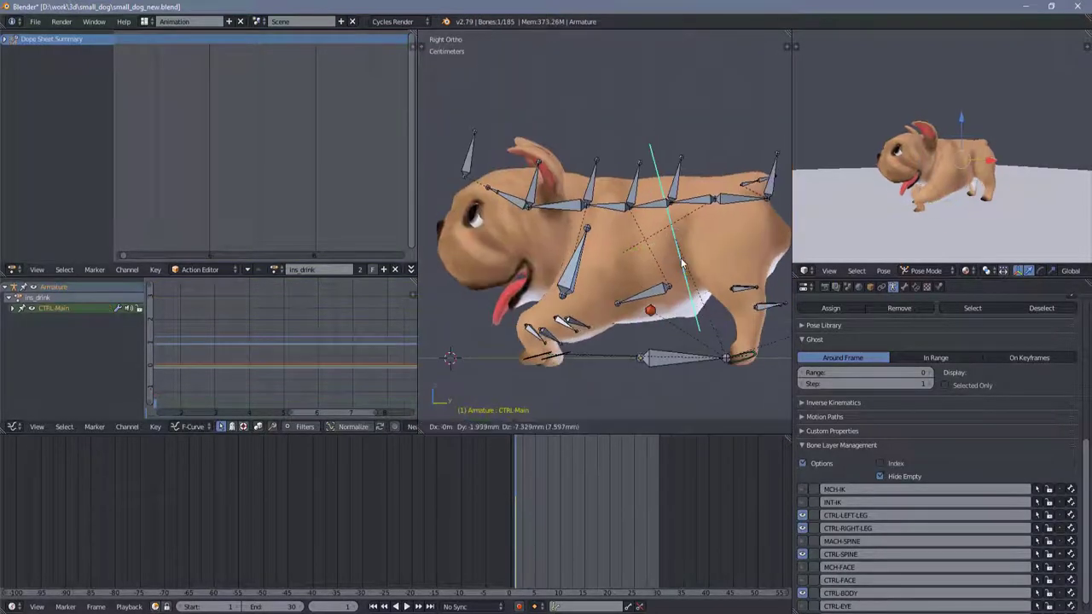
{"action": "left_click", "coordinate": [689, 256]}
- Select the back leg IK bone and test-move it
{"action": "right_click", "coordinate": [696, 198]}
{"action": "right_click", "coordinate": [680, 358]}
{"action": "scroll", "coordinate": [709, 354], "scroll_direction": "up", "scroll_amount": 3}
{"action": "key", "text": "g"}
{"action": "left_click", "coordinate": [640, 346]}
{"action": "mouse_move", "coordinate": [640, 346]}
{"action": "middle_mouse_down"}
{"action": "mouse_move", "coordinate": [590, 368]}
{"action": "mouse_move", "coordinate": [667, 341]}
{"action": "mouse_move", "coordinate": [595, 304]}
{"action": "mouse_move", "coordinate": [553, 300]}
{"action": "mouse_move", "coordinate": [721, 309]}
{"action": "mouse_move", "coordinate": [597, 282]}
{"action": "middle_mouse_up"}
{"action": "scroll", "coordinate": [650, 343], "scroll_direction": "down", "scroll_amount": 3}
- Isolate the red front leg IK target, adjust it, then unhide all bones
{"action": "right_click", "coordinate": [594, 304]}
{"action": "key", "text": "shift+h"}
{"action": "left_click", "coordinate": [574, 300]}
{"action": "key", "text": "alt+h"}
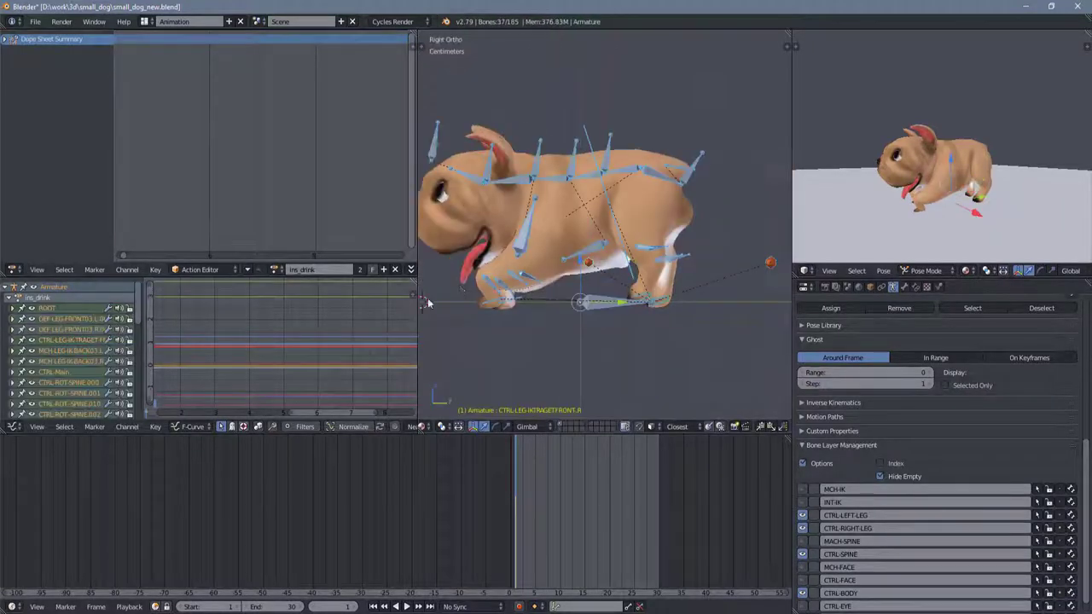
{"action": "scroll", "coordinate": [607, 267], "scroll_direction": "up", "scroll_amount": 2}
- Try an X-axis rotation of the main control near the spine
{"action": "right_click", "coordinate": [608, 267]}
{"action": "scroll", "coordinate": [608, 267], "scroll_direction": "down", "scroll_amount": 2}
{"action": "right_click", "coordinate": [687, 262]}
{"action": "key", "text": "r"}
{"action": "key", "text": "x"}
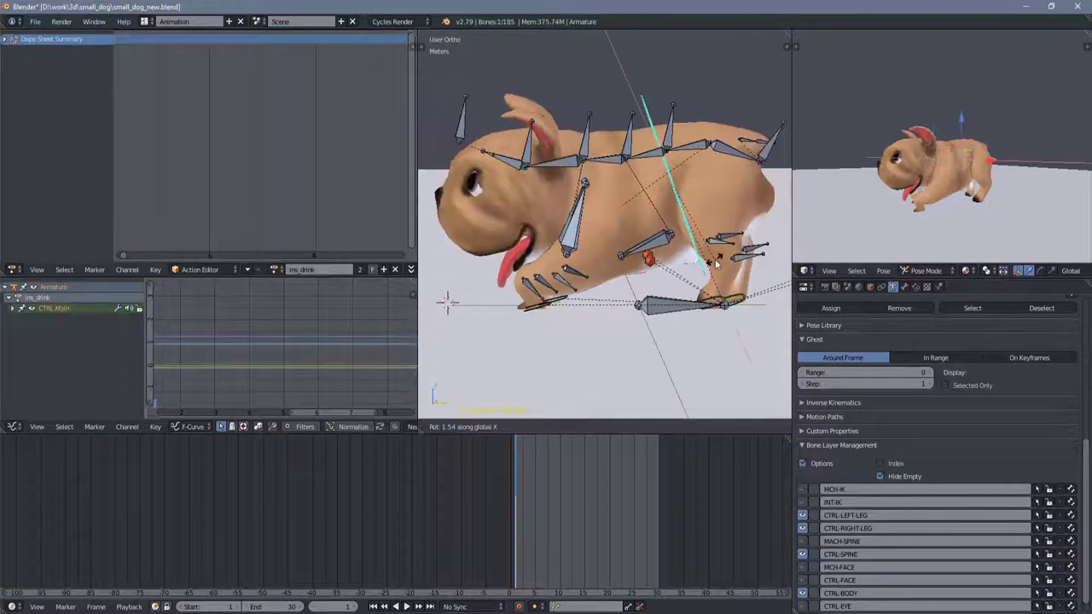
{"action": "middle_click_drag", "start_coordinate": [664, 206], "coordinate": [542, 160]}
- Select spine control CTRL-ROT-SPINE.003 in side view, trial a rotation, then cancel it
{"action": "right_click", "coordinate": [541, 160]}
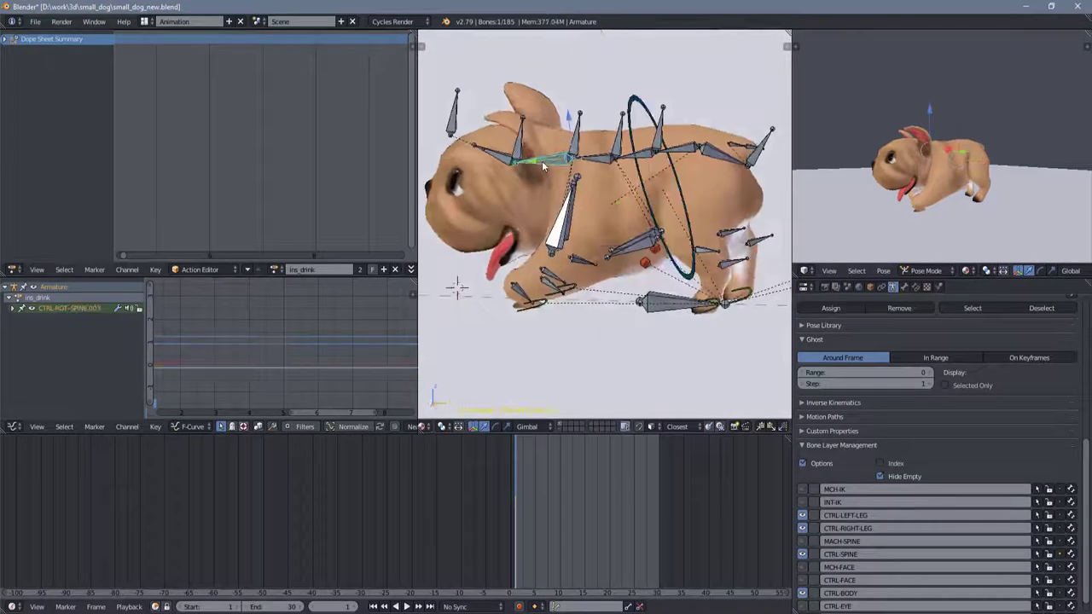
{"action": "key", "text": "KP_3"}
{"action": "key", "text": "r"}
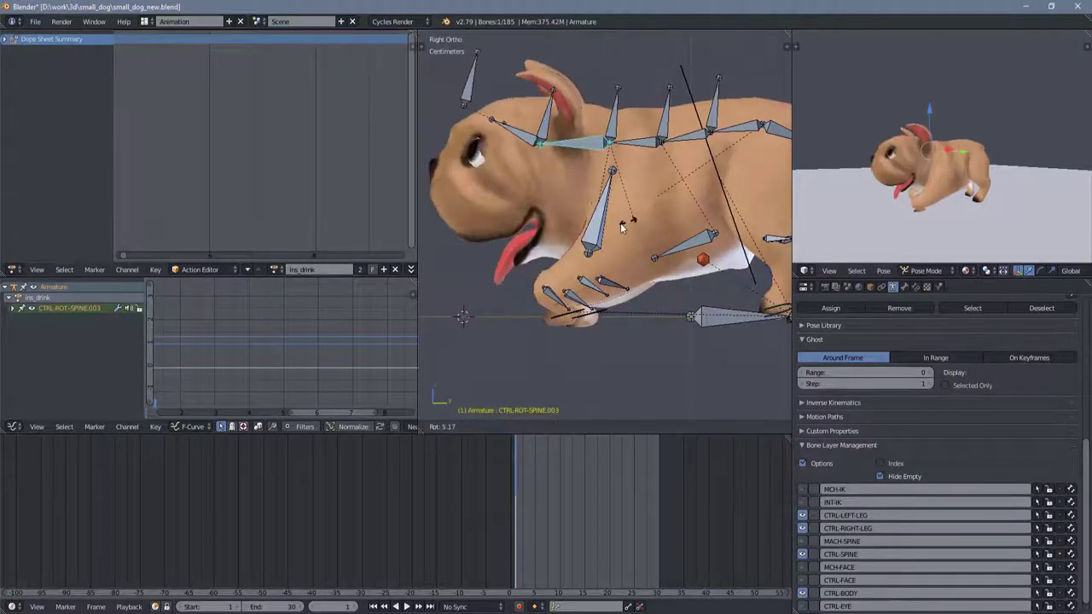
{"action": "right_click", "coordinate": [634, 272]}
{"action": "key", "text": "a"}
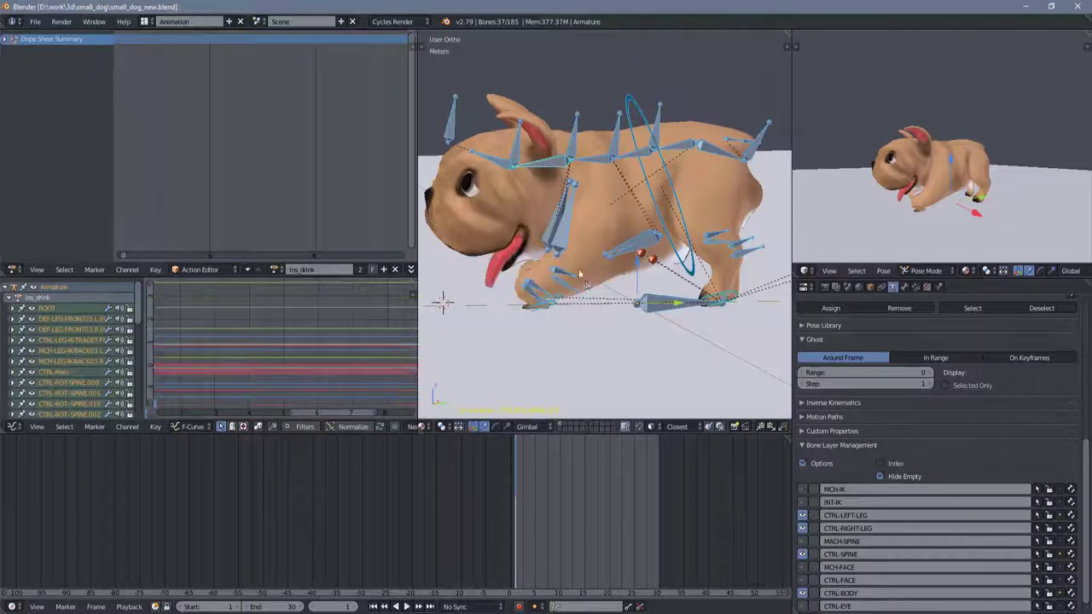
{"action": "key", "text": "a"}
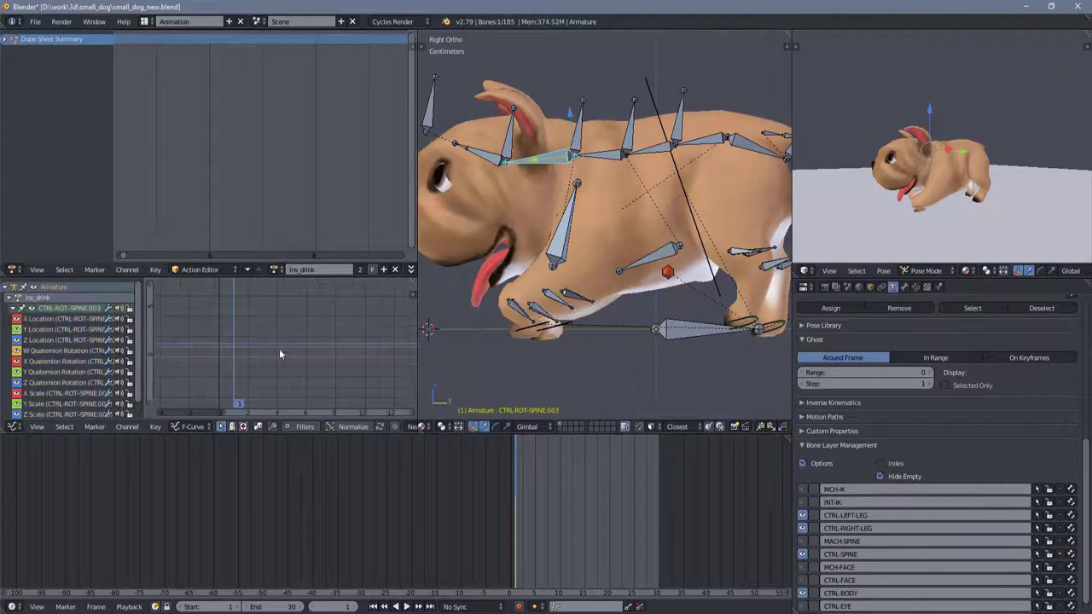
- Key CTRL-ROT-SPINE.003's location, rotation and scale at frame 1
{"action": "middle_click_drag", "start_coordinate": [511, 297], "coordinate": [587, 300], "text": "shift"}
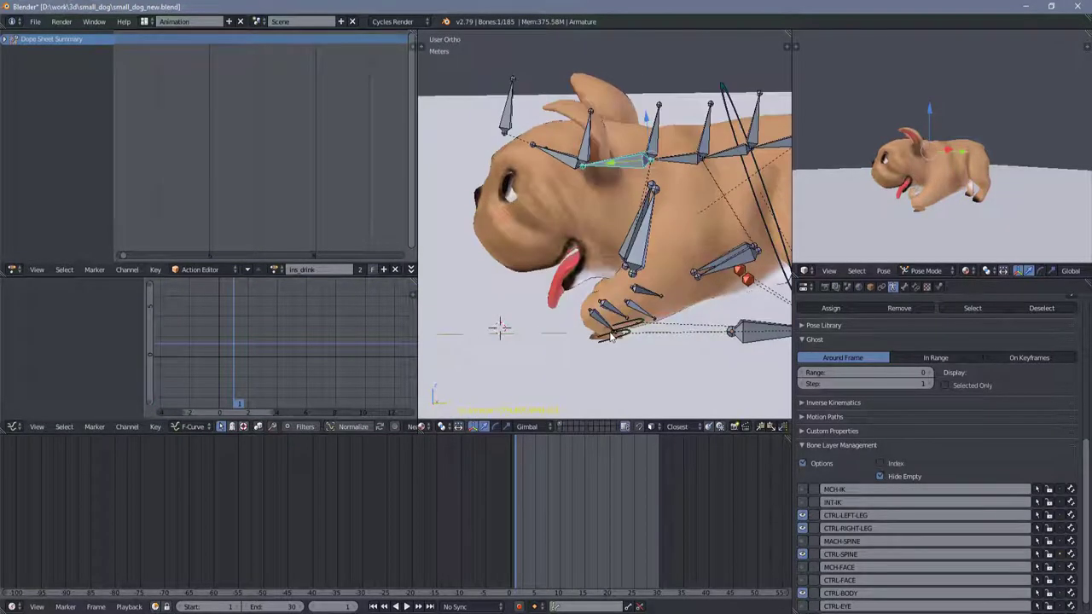
{"action": "scroll", "coordinate": [602, 161], "scroll_direction": "up", "scroll_amount": 2}
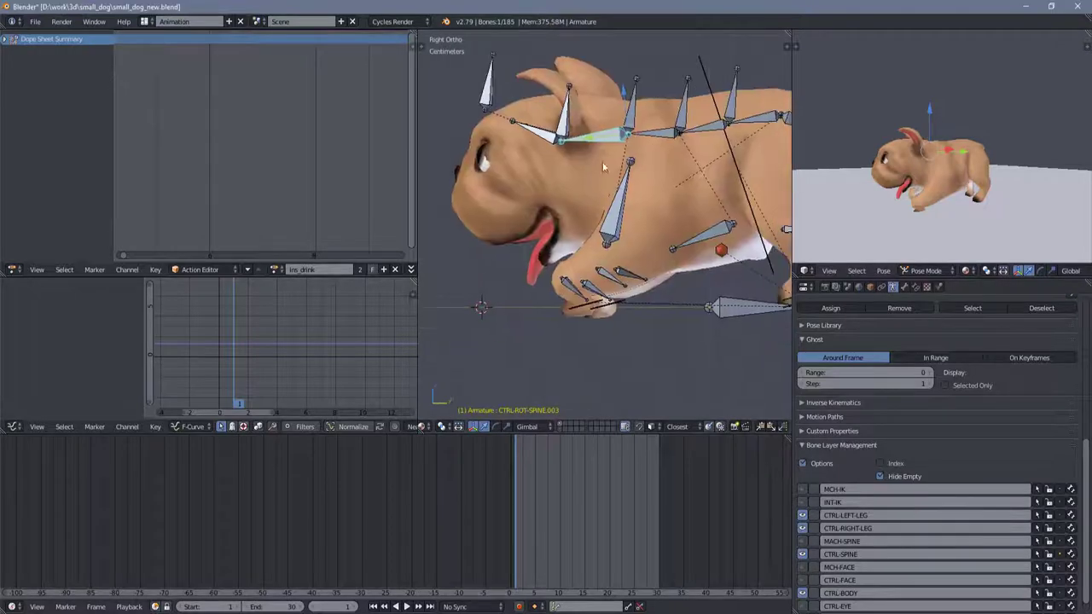
{"action": "scroll", "coordinate": [602, 162], "scroll_direction": "up", "scroll_amount": 1}
{"action": "key", "text": "i"}
{"action": "left_click", "coordinate": [651, 215]}
- At frame 8, key the spine control in the lowered head pose
{"action": "left_click", "coordinate": [549, 475]}
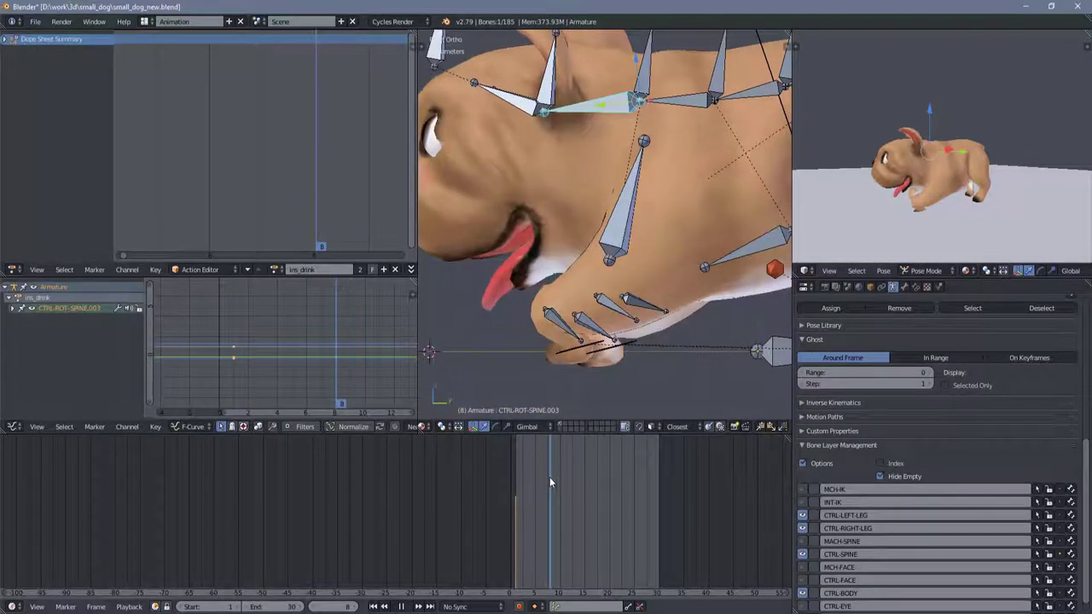
{"action": "mouse_move", "coordinate": [512, 222]}
{"action": "middle_mouse_down"}
{"action": "mouse_move", "coordinate": [536, 187]}
{"action": "mouse_move", "coordinate": [603, 233]}
{"action": "middle_mouse_up"}
{"action": "key", "text": "i"}
{"action": "left_click", "coordinate": [602, 233]}
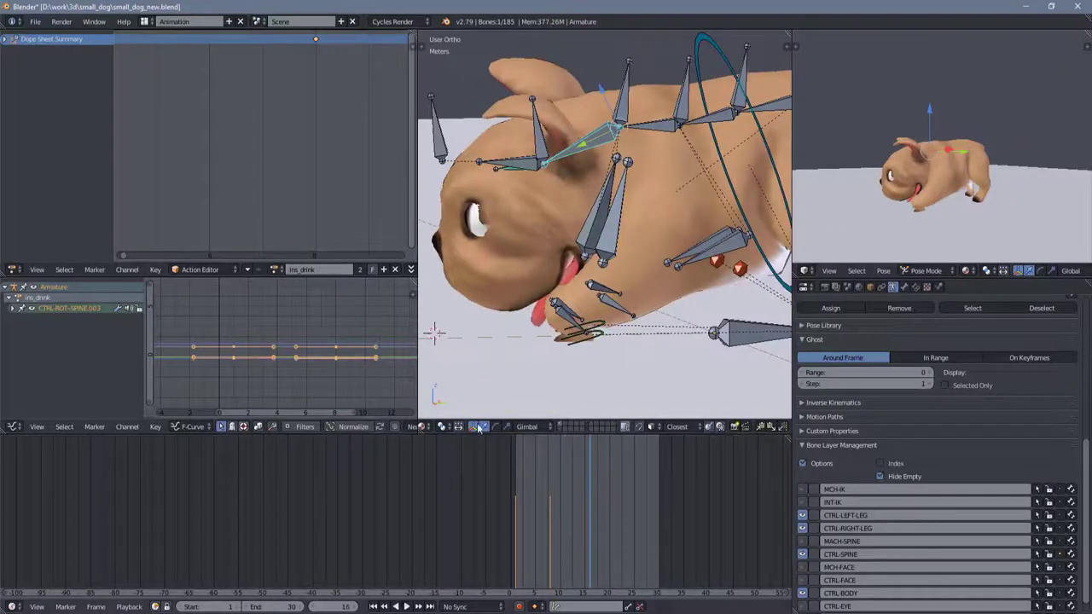
- Key the spine pose again at frame 25 and preview the playback
{"action": "left_click", "coordinate": [14, 309]}
{"action": "left_click", "coordinate": [407, 606]}
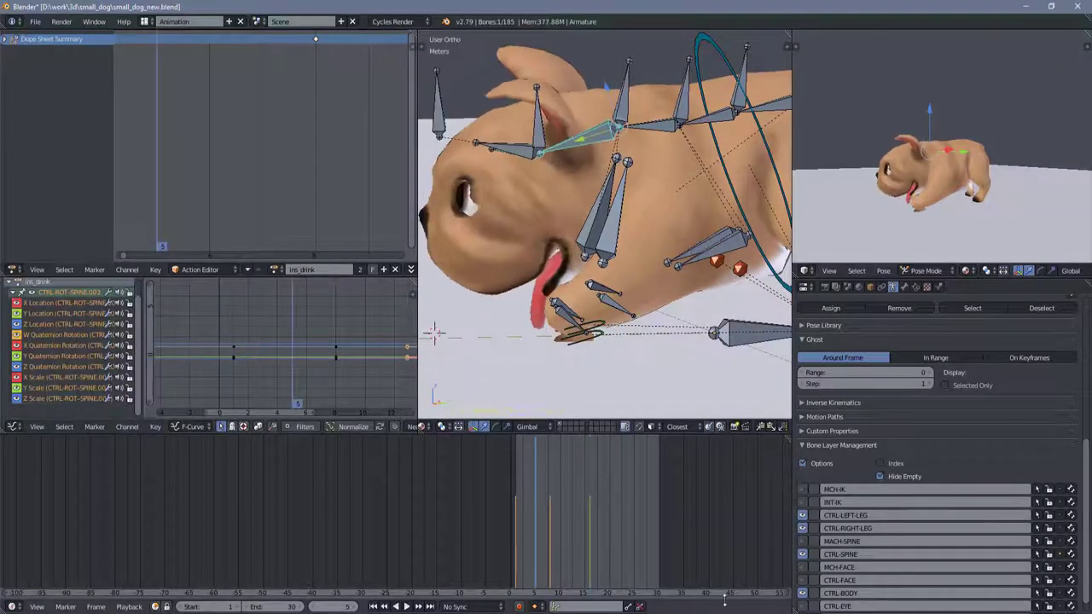
{"action": "left_click", "coordinate": [551, 485]}
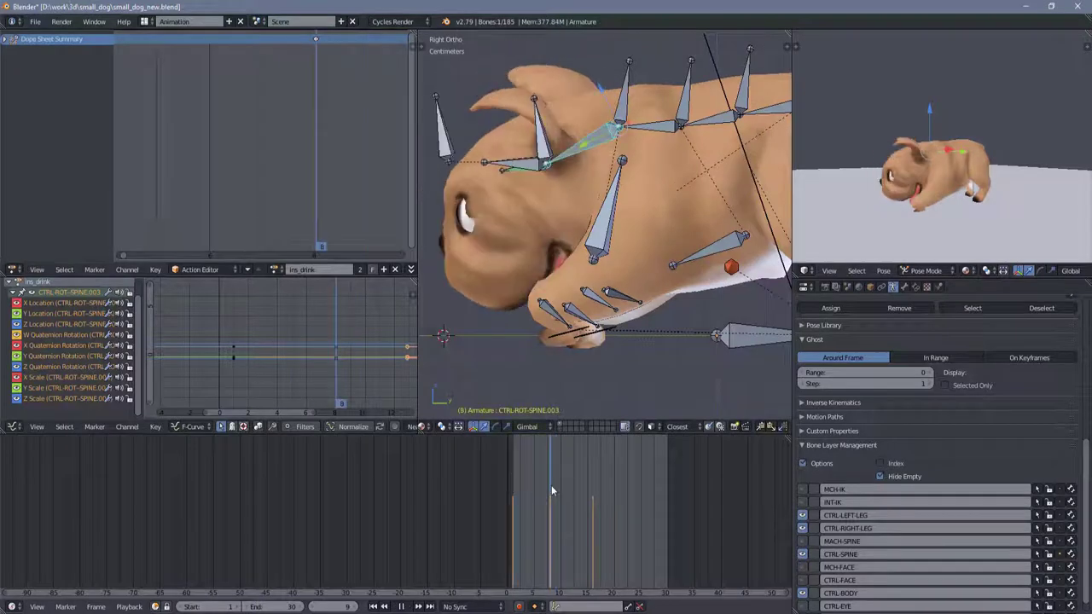
{"action": "left_click", "coordinate": [635, 512]}
{"action": "key", "text": "i"}
{"action": "key", "text": "alt+a"}
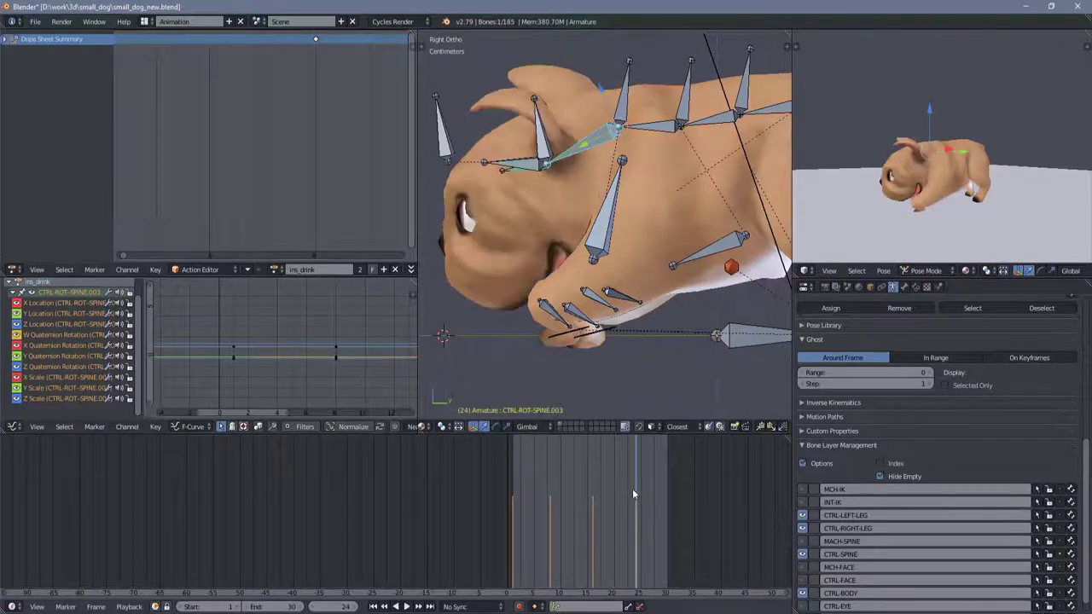
{"action": "key", "text": "alt+a"}
- Save the blend file and review the head pose at frames 8–9
{"action": "key", "text": "ctrl+s"}
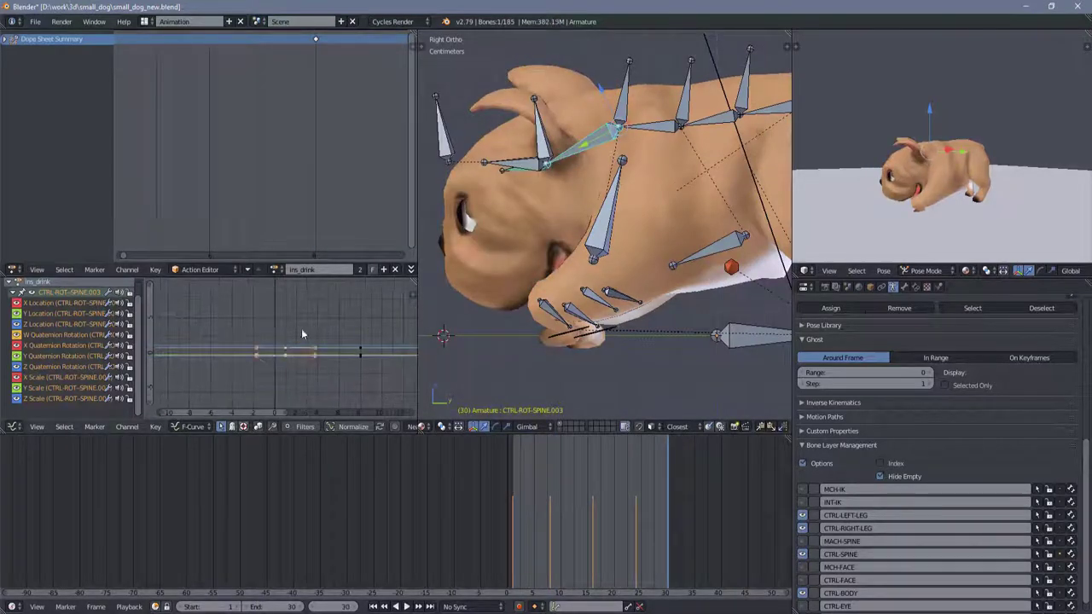
{"action": "key", "text": "alt+a"}
{"action": "middle_click_drag", "start_coordinate": [512, 367], "coordinate": [559, 331]}
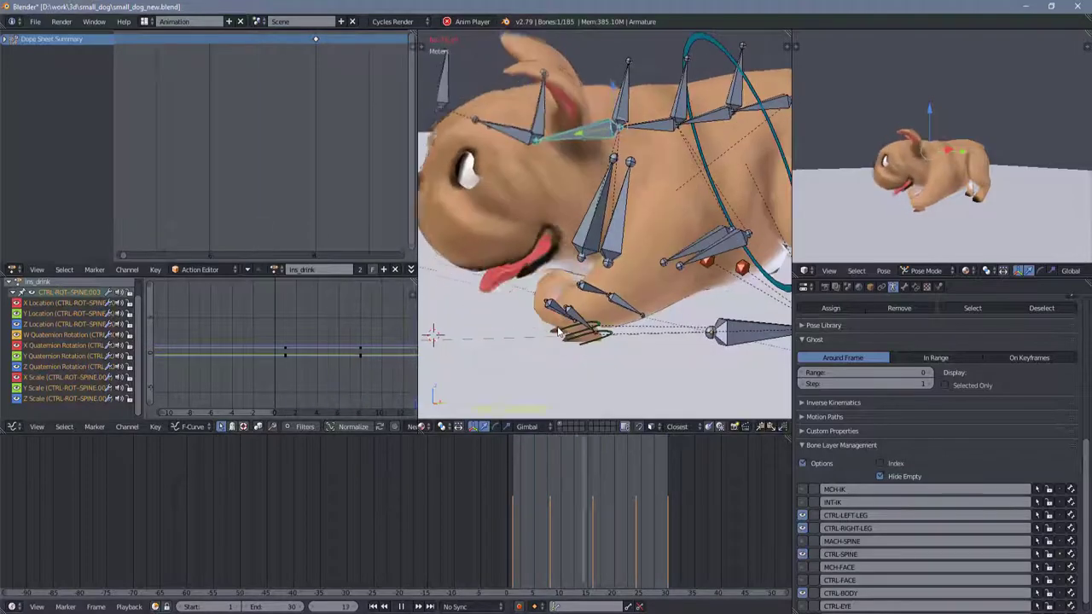
{"action": "key", "text": "alt+a"}
{"action": "left_click", "coordinate": [552, 492]}
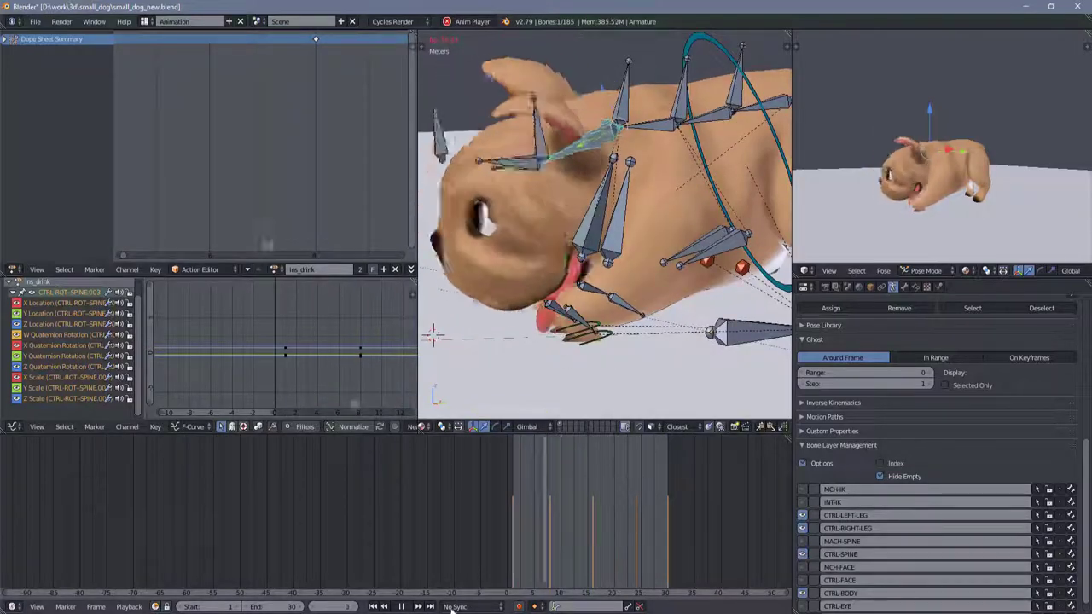
{"action": "key", "text": "alt+a"}
{"action": "scroll", "coordinate": [283, 352], "scroll_direction": "down", "scroll_amount": 2}
{"action": "scroll", "coordinate": [327, 353], "scroll_direction": "up", "scroll_amount": 2}
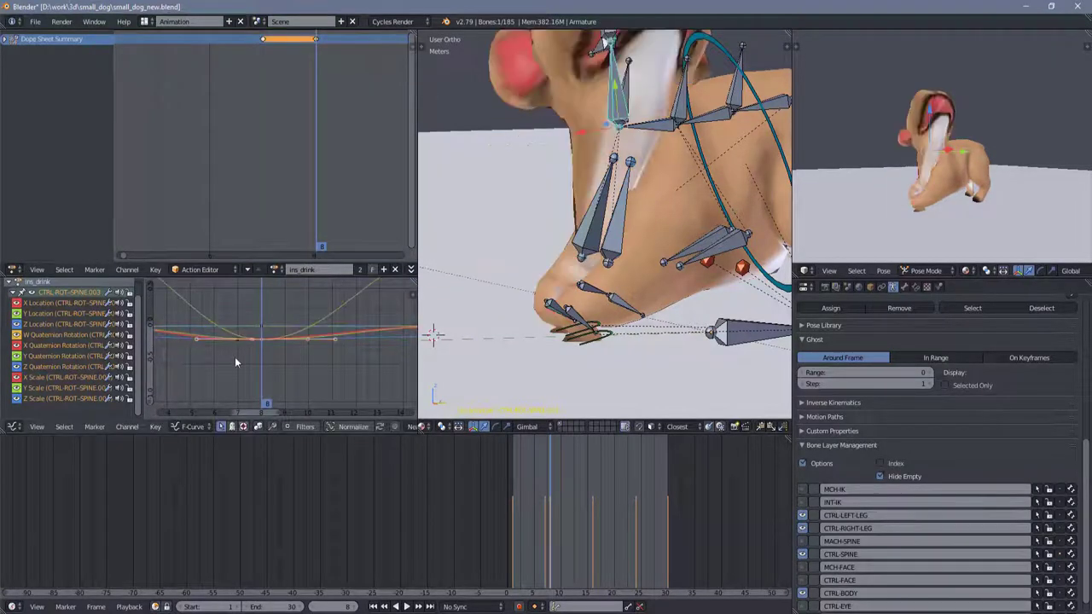
- Show only the spine bone's X Quaternion Rotation curve and play the animation
{"action": "key", "text": "h"}
{"action": "left_click_drag", "start_coordinate": [9, 387], "coordinate": [17, 353]}
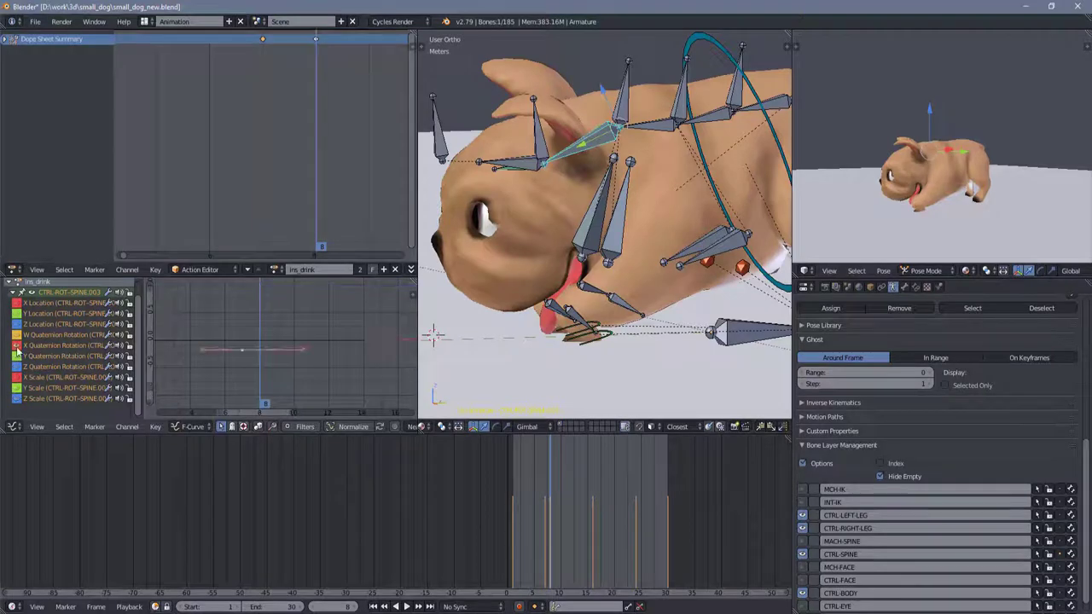
{"action": "key", "text": "alt+a"}
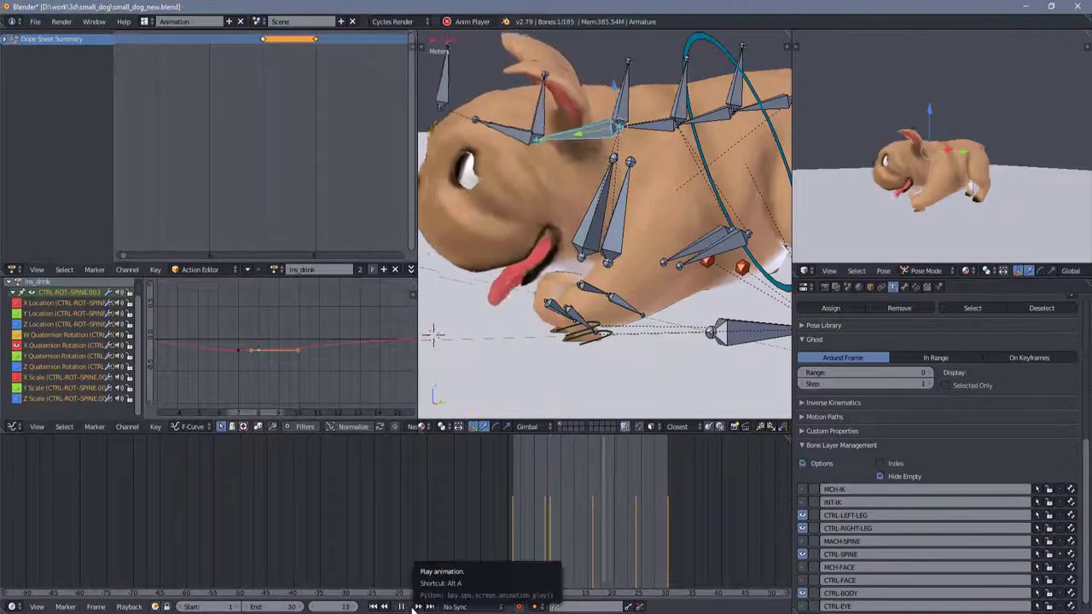
{"action": "key", "text": "alt+a"}
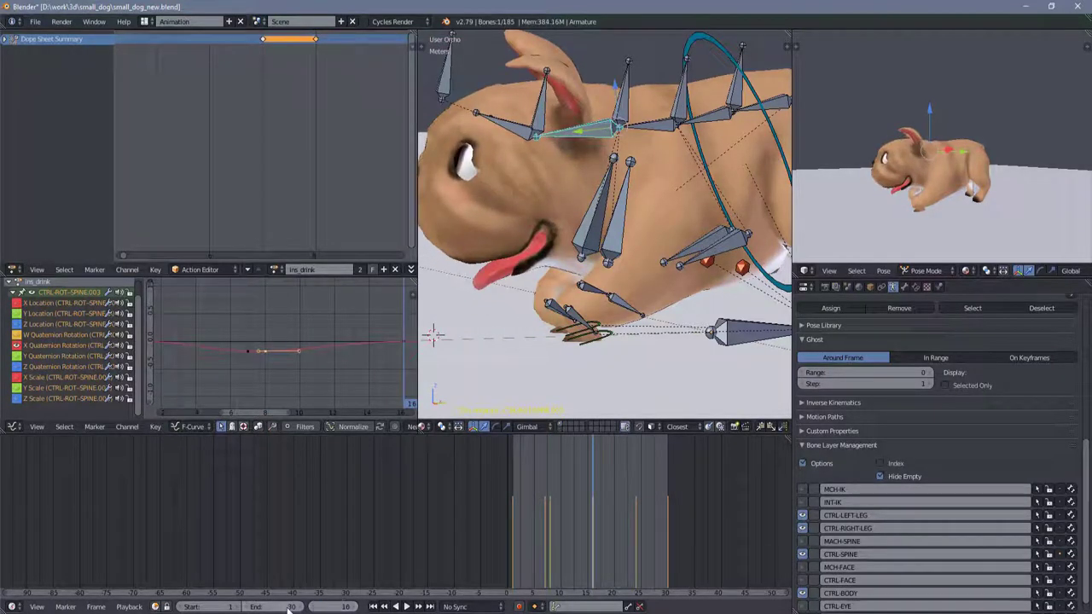
{"action": "left_click", "coordinate": [272, 607]}
{"action": "type", "text": "16"}
- Set the end frame to 15, adjust the spine rotation keys, and play the loop
{"action": "key", "text": "Return"}
{"action": "key", "text": "alt+a"}
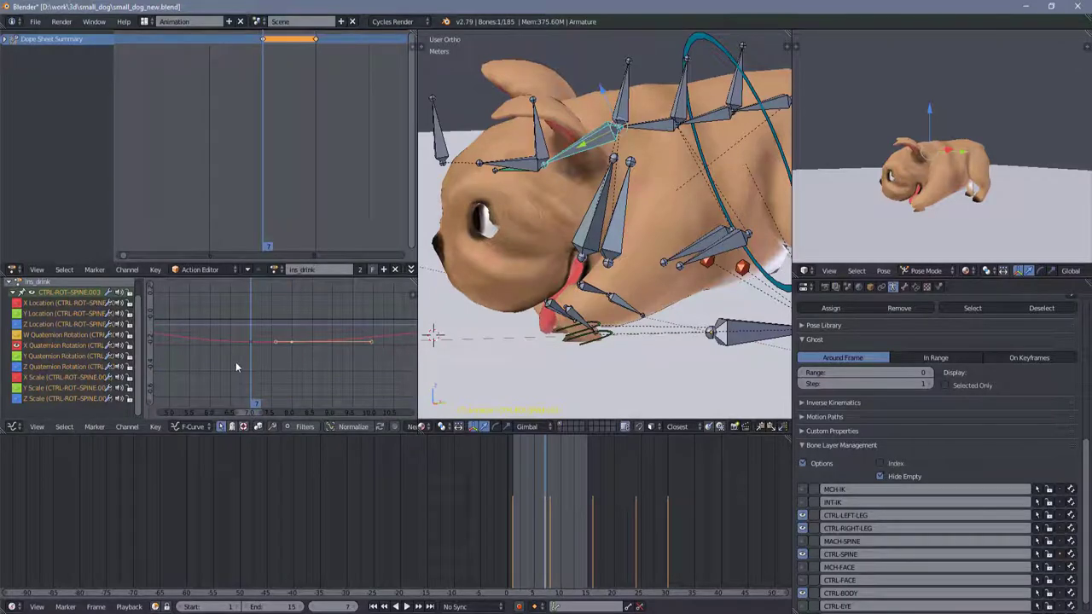
{"action": "key", "text": "ctrl+z"}
{"action": "key", "text": "alt+a"}
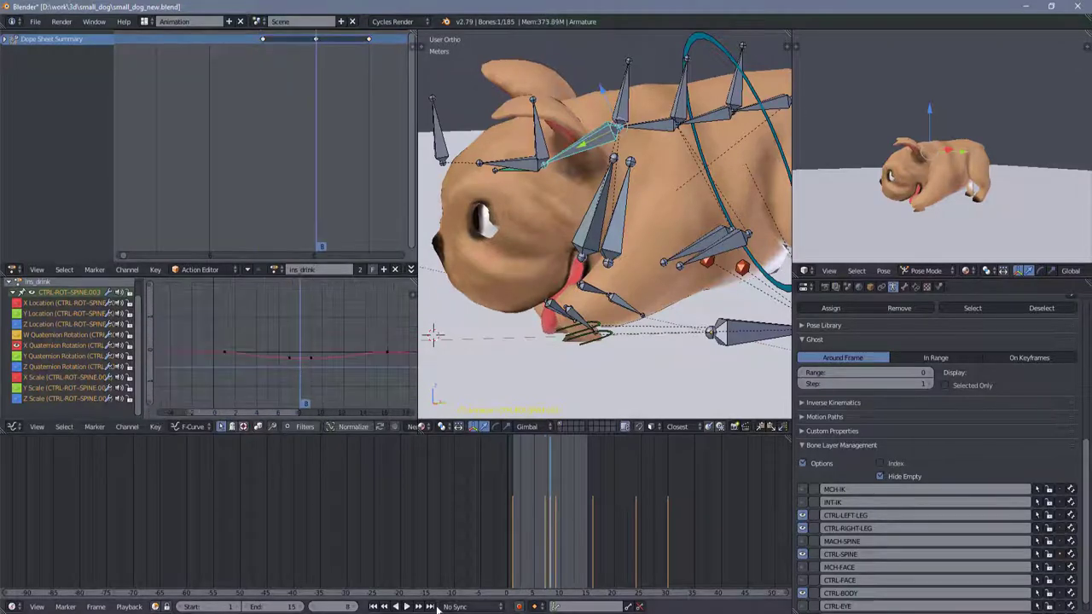
{"action": "key", "text": "alt+a"}
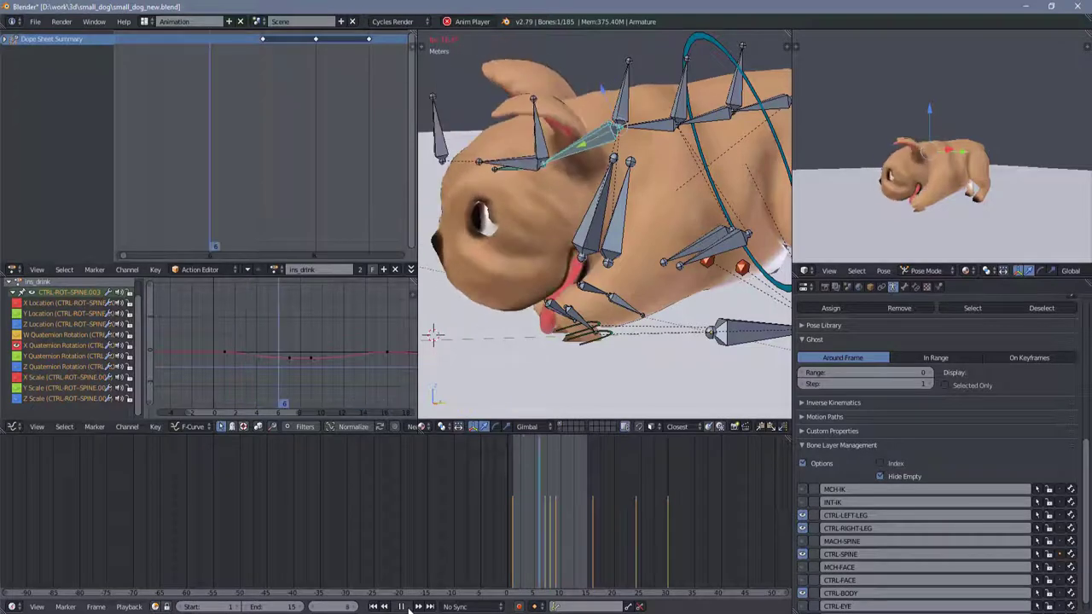
{"action": "left_click", "coordinate": [402, 607]}
- Make the face control and CTRL-SPINE bone layers visible
{"action": "scroll", "coordinate": [604, 255], "scroll_direction": "up", "scroll_amount": 5}
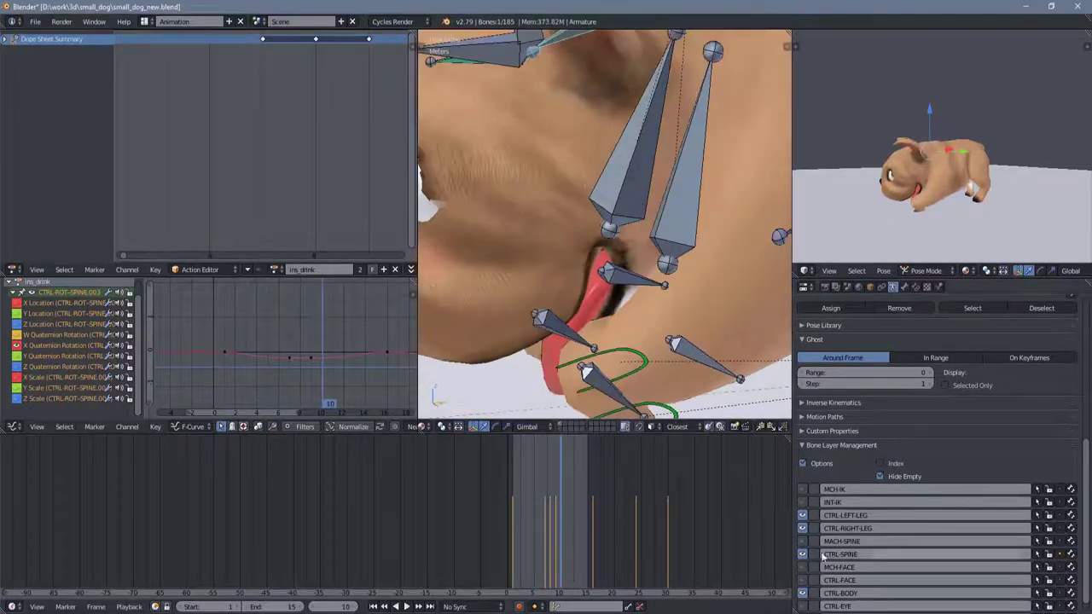
{"action": "left_click", "coordinate": [802, 555]}
{"action": "left_click", "coordinate": [802, 541]}
{"action": "left_click", "coordinate": [802, 580]}
{"action": "scroll", "coordinate": [573, 502], "scroll_direction": "up", "scroll_amount": 4}
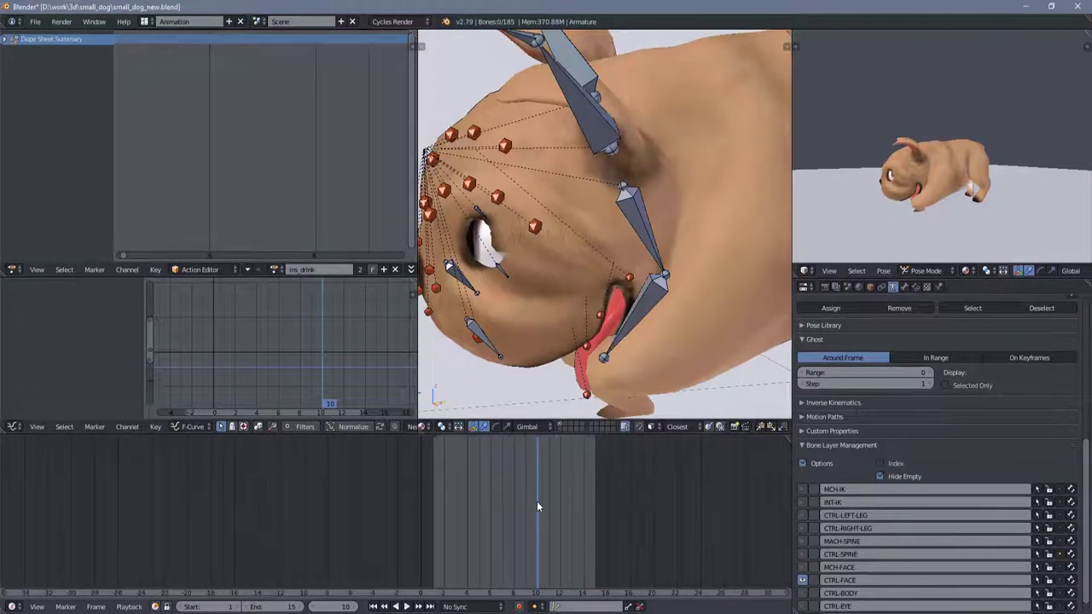
{"action": "left_click", "coordinate": [802, 554]}
{"action": "scroll", "coordinate": [611, 299], "scroll_direction": "up", "scroll_amount": 3}
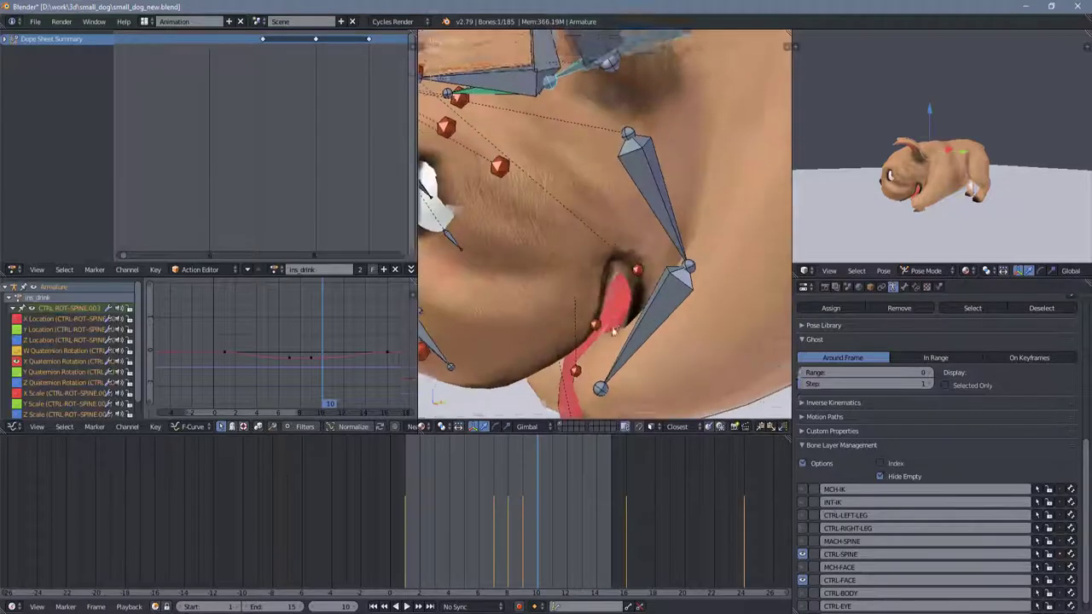
- Select the tongue bones and play back, stopping at frame 9
{"action": "key", "text": "shift+g"}
{"action": "left_click", "coordinate": [583, 256]}
{"action": "left_click", "coordinate": [406, 607]}
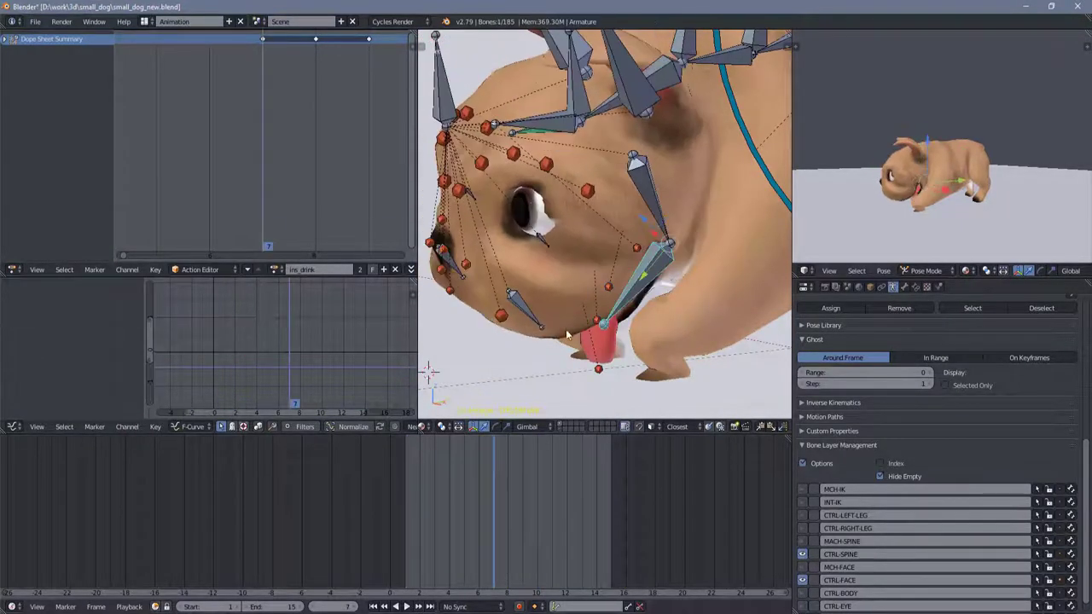
{"action": "key", "text": "Escape"}
{"action": "left_click", "coordinate": [406, 606]}
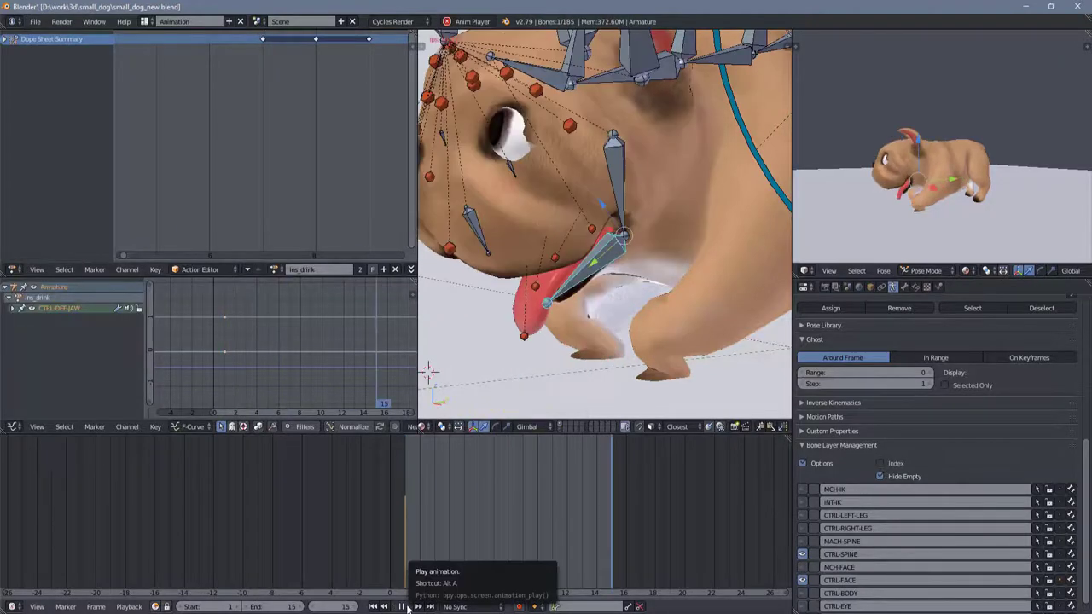
{"action": "key", "text": "alt+a"}
{"action": "scroll", "coordinate": [597, 256], "scroll_direction": "down", "scroll_amount": 3}
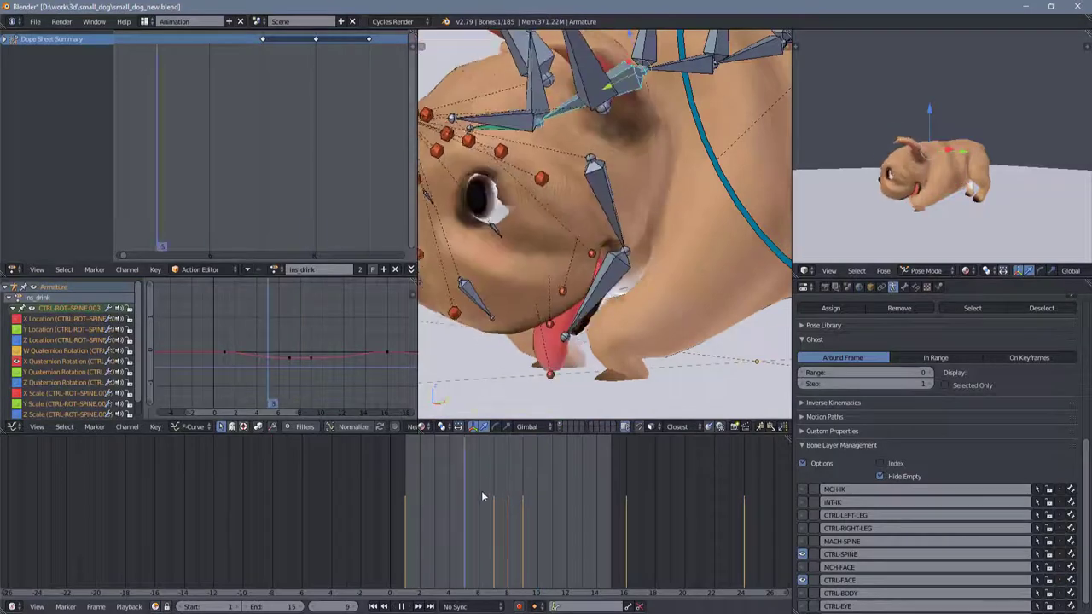
{"action": "key", "text": "alt+a"}
- At frame 9, move tongue bone DEF-TONG.009 down toward the ground and keyframe it
{"action": "right_click", "coordinate": [664, 184]}
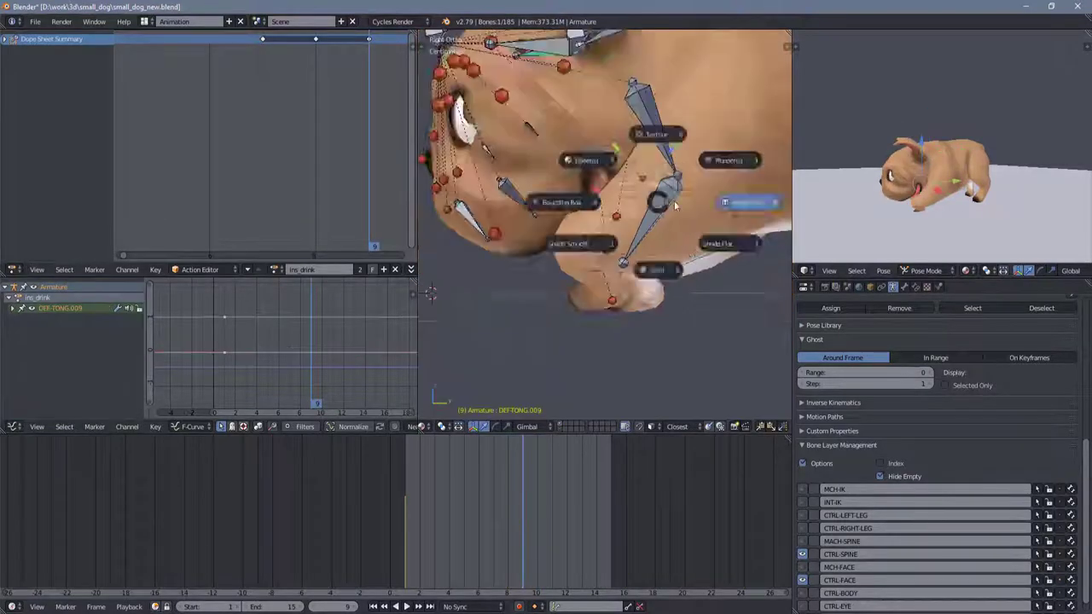
{"action": "key", "text": "q"}
{"action": "left_click", "coordinate": [628, 256]}
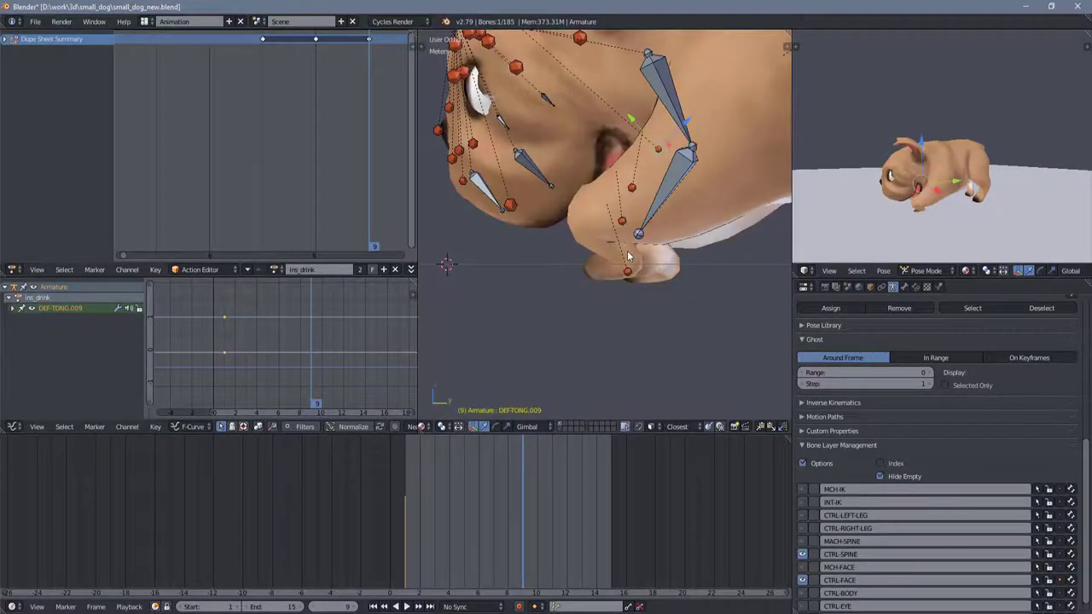
{"action": "middle_click_drag", "start_coordinate": [628, 256], "coordinate": [714, 224]}
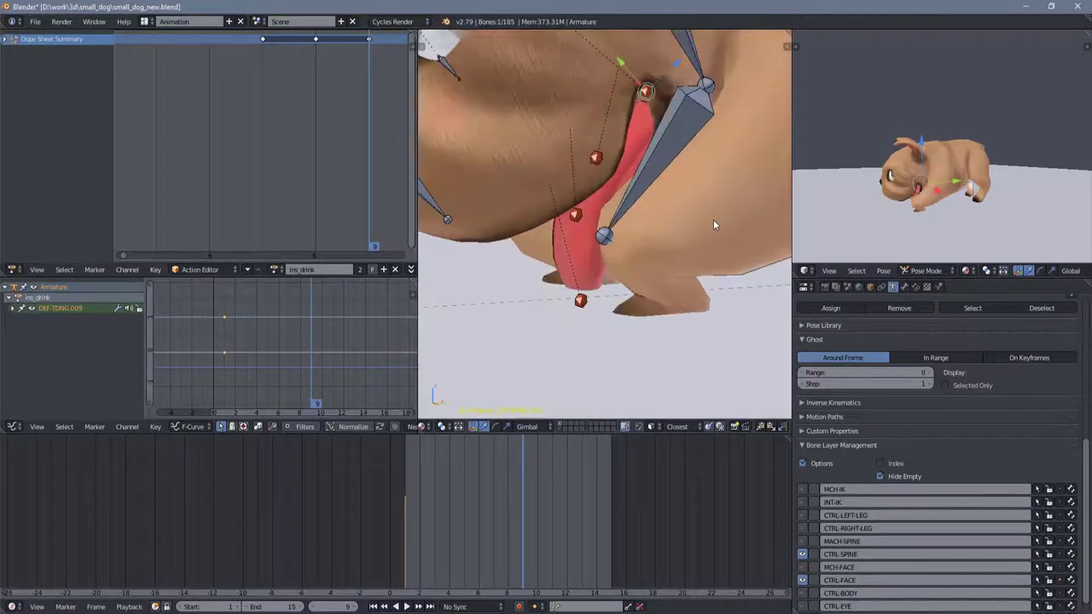
{"action": "left_click", "coordinate": [641, 152]}
{"action": "key", "text": "i"}
{"action": "left_click", "coordinate": [600, 240]}
{"action": "key", "text": "alt+a"}
- Key the tongue's location, rotation and scale at frame 5
{"action": "mouse_move", "coordinate": [483, 504]}
{"action": "left_mouse_down"}
{"action": "mouse_move", "coordinate": [495, 502]}
{"action": "mouse_move", "coordinate": [409, 496]}
{"action": "mouse_move", "coordinate": [514, 507]}
{"action": "mouse_move", "coordinate": [416, 501]}
{"action": "mouse_move", "coordinate": [518, 522]}
{"action": "mouse_move", "coordinate": [462, 524]}
{"action": "left_mouse_up"}
{"action": "key", "text": "alt+a"}
{"action": "key", "text": "i"}
{"action": "left_click", "coordinate": [587, 248]}
{"action": "key", "text": "ctrl+Tab"}
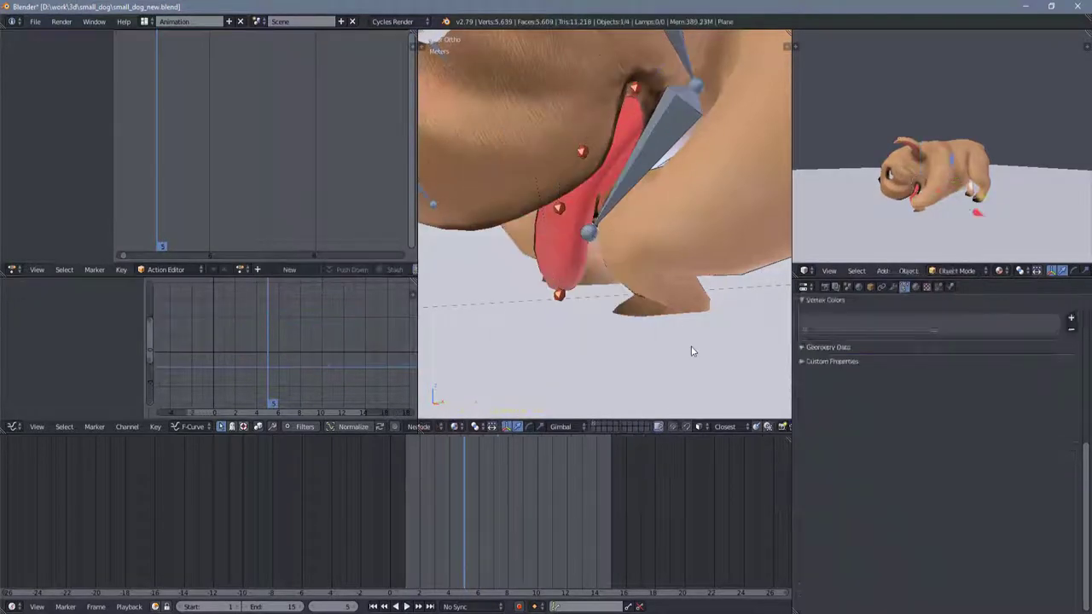
{"action": "key", "text": "alt+a"}
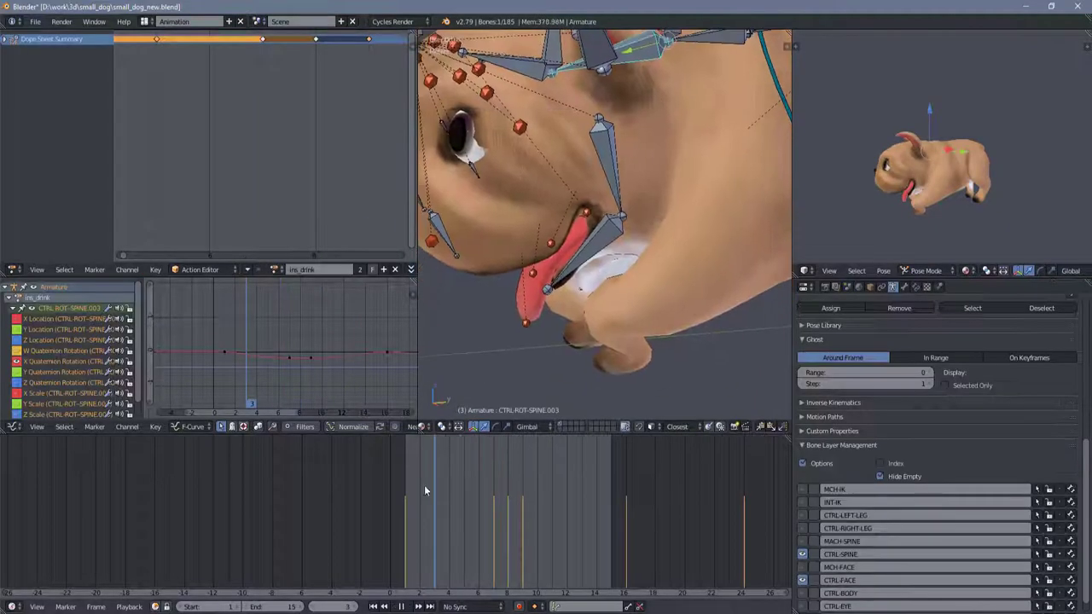
- Rotate tongue bone DEF-TONG.009, then DEF-TONG.008 at frame 9, to curl the tongue
{"action": "right_click", "coordinate": [570, 189]}
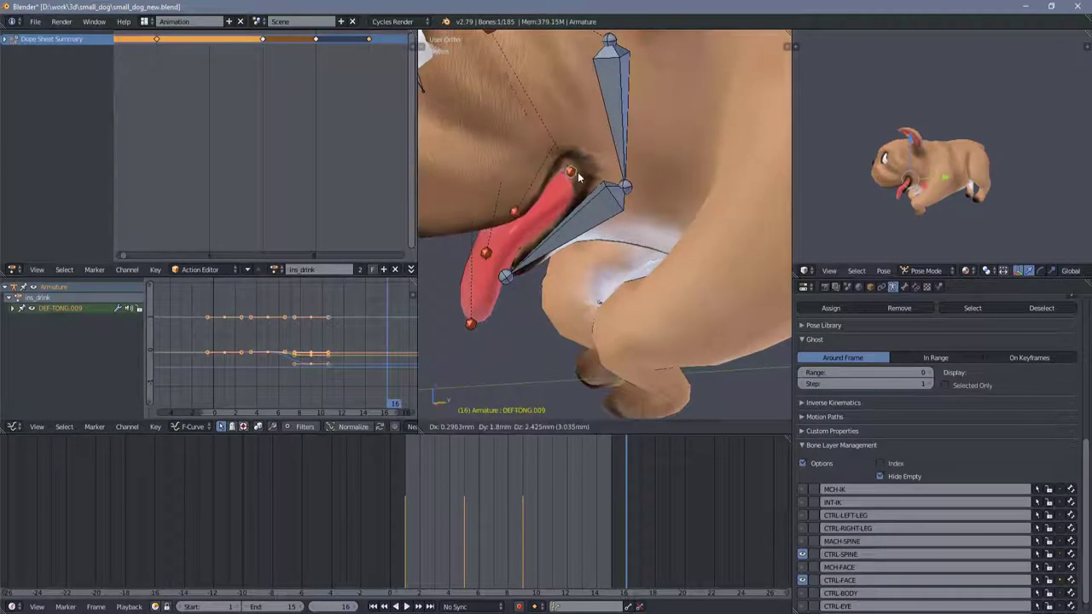
{"action": "left_click", "coordinate": [507, 274]}
{"action": "middle_click_drag", "start_coordinate": [506, 275], "coordinate": [493, 266]}
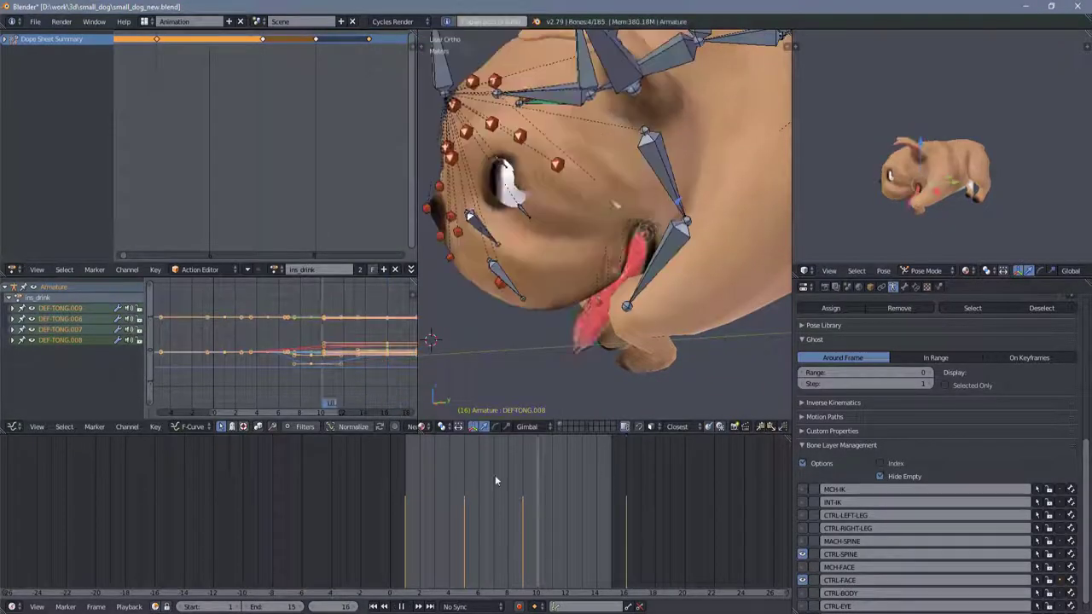
{"action": "mouse_move", "coordinate": [528, 492]}
{"action": "left_mouse_down"}
{"action": "mouse_move", "coordinate": [435, 493]}
{"action": "mouse_move", "coordinate": [523, 495]}
{"action": "left_mouse_up"}
{"action": "right_click", "coordinate": [591, 294]}
{"action": "middle_click_drag", "start_coordinate": [592, 294], "coordinate": [640, 278]}
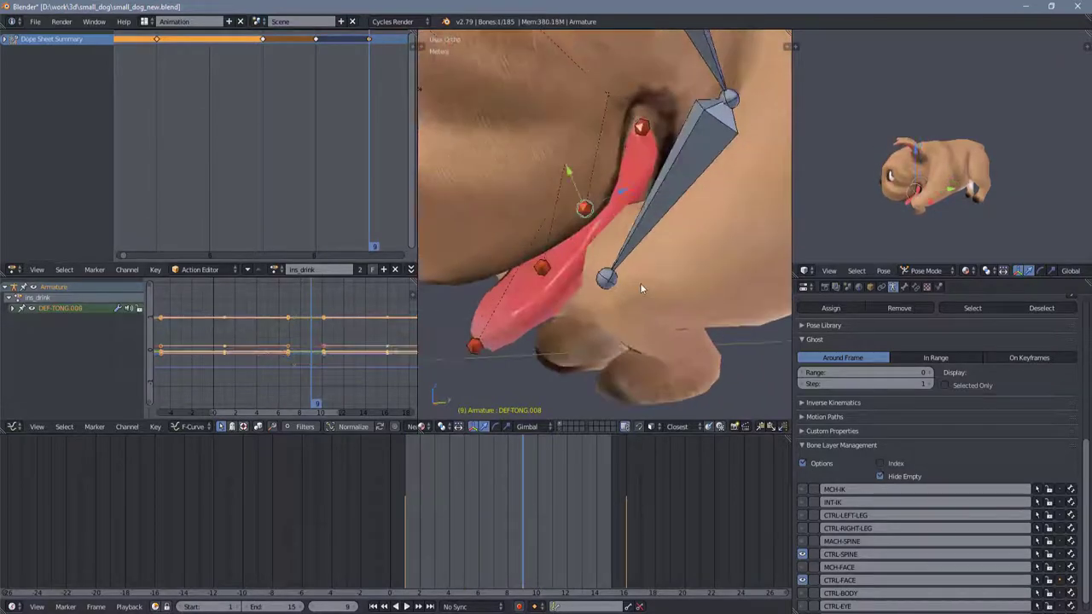
{"action": "left_click", "coordinate": [721, 292]}
{"action": "middle_click_drag", "start_coordinate": [721, 291], "coordinate": [626, 246]}
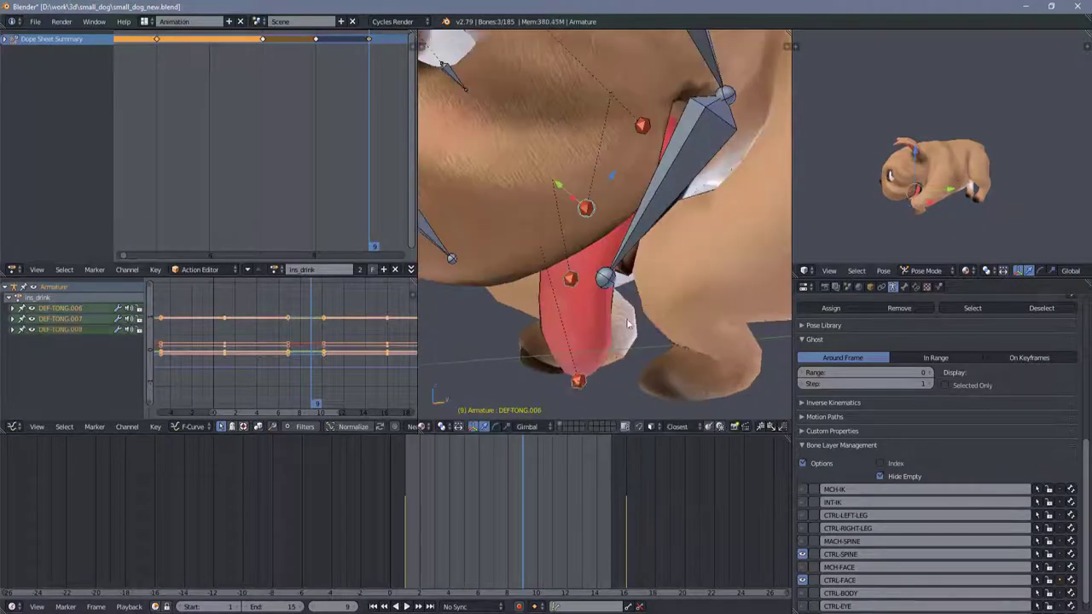
- Preview the tongue motion and select tongue bone DEF-TONG.007
{"action": "left_click", "coordinate": [406, 607]}
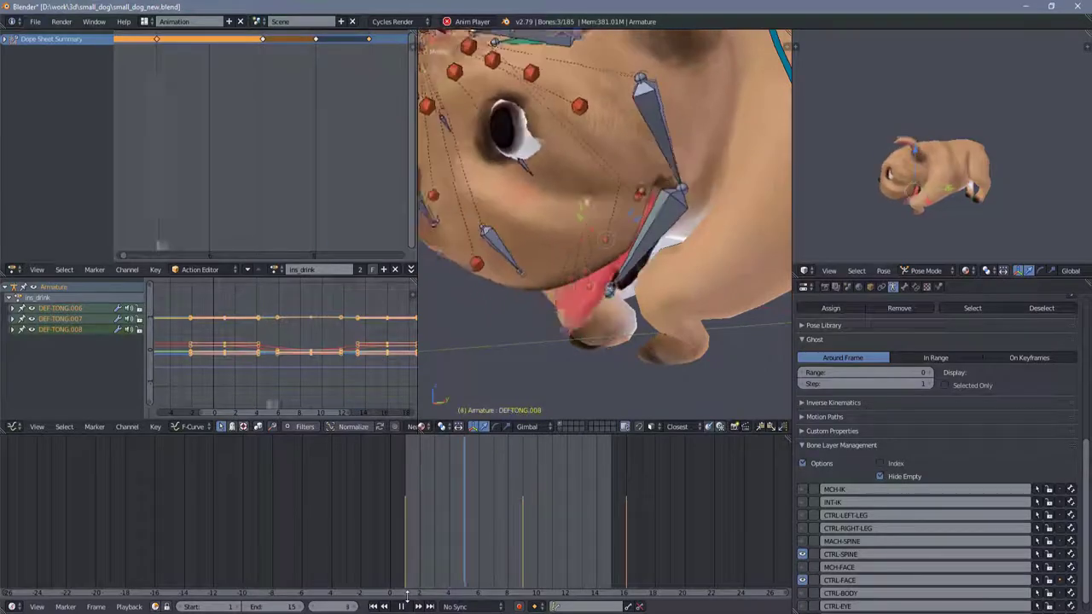
{"action": "scroll", "coordinate": [930, 186], "scroll_direction": "up", "scroll_amount": 2}
{"action": "right_click", "coordinate": [930, 187]}
{"action": "scroll", "coordinate": [917, 188], "scroll_direction": "up", "scroll_amount": 3}
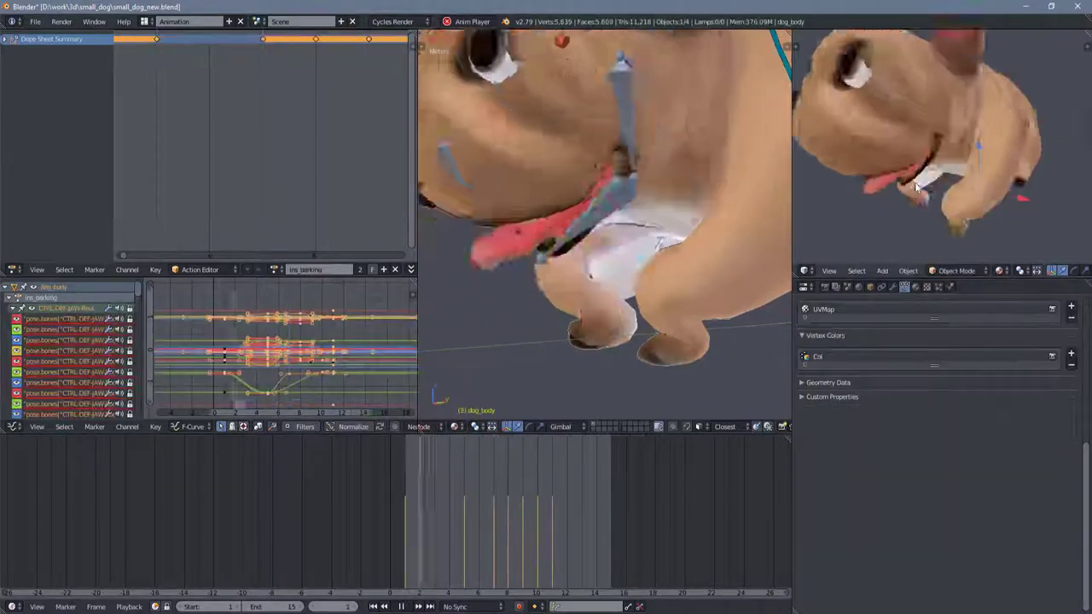
{"action": "scroll", "coordinate": [951, 220], "scroll_direction": "down", "scroll_amount": 3}
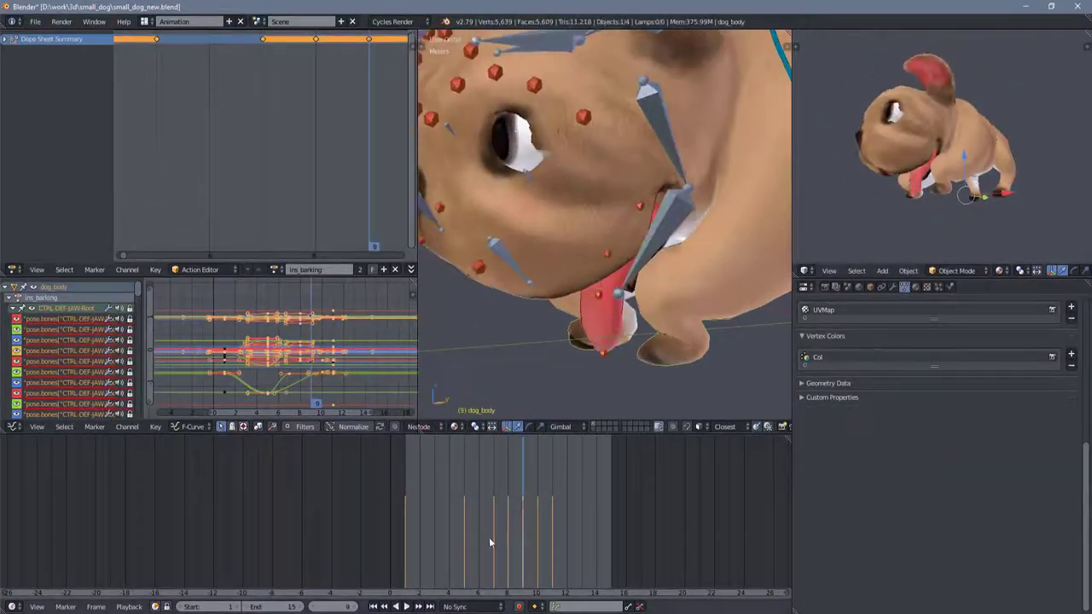
{"action": "left_click", "coordinate": [407, 607]}
{"action": "key", "text": "ctrl+z"}
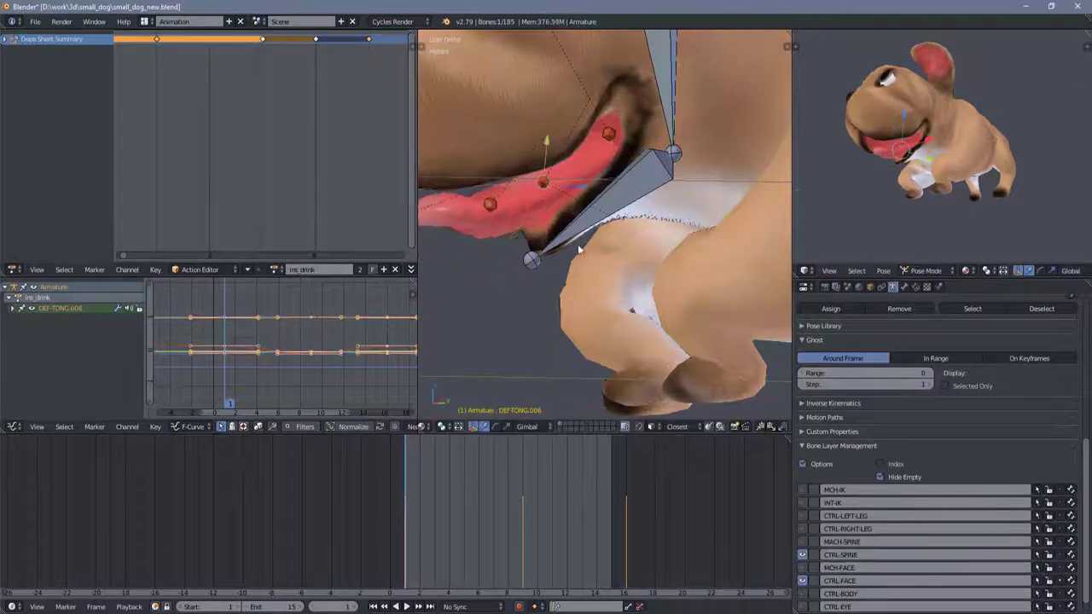
- Select tongue bones DEF-TONG.006 and DEF-TONG.008 and preview the lapping motion
{"action": "middle_click_drag", "start_coordinate": [577, 244], "coordinate": [478, 230]}
{"action": "right_click", "coordinate": [449, 223], "text": "shift"}
{"action": "left_click", "coordinate": [404, 606]}
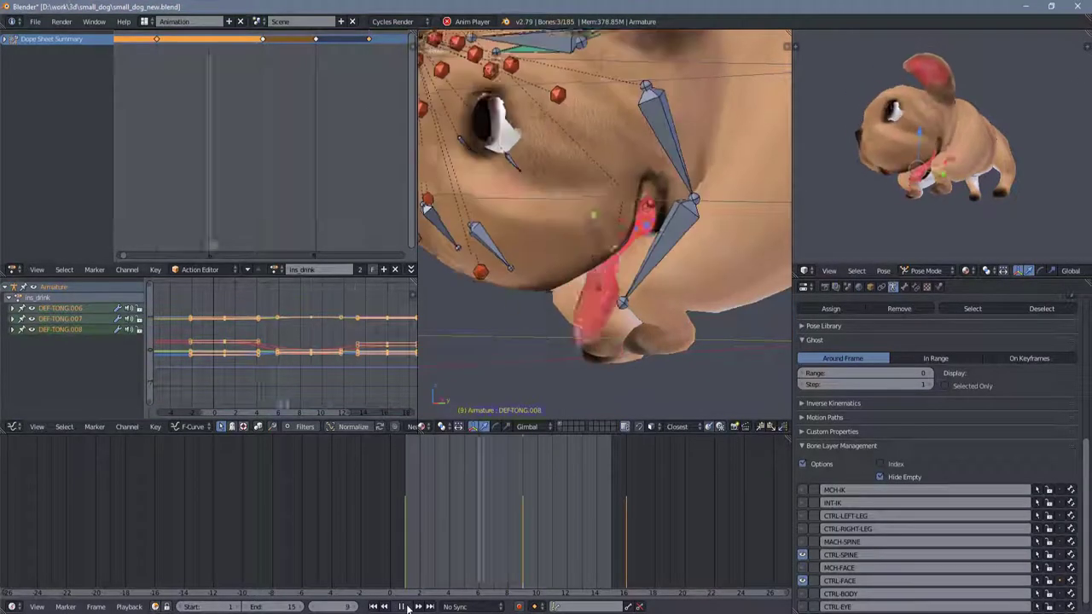
{"action": "key", "text": "Escape"}
{"action": "right_click", "coordinate": [547, 204]}
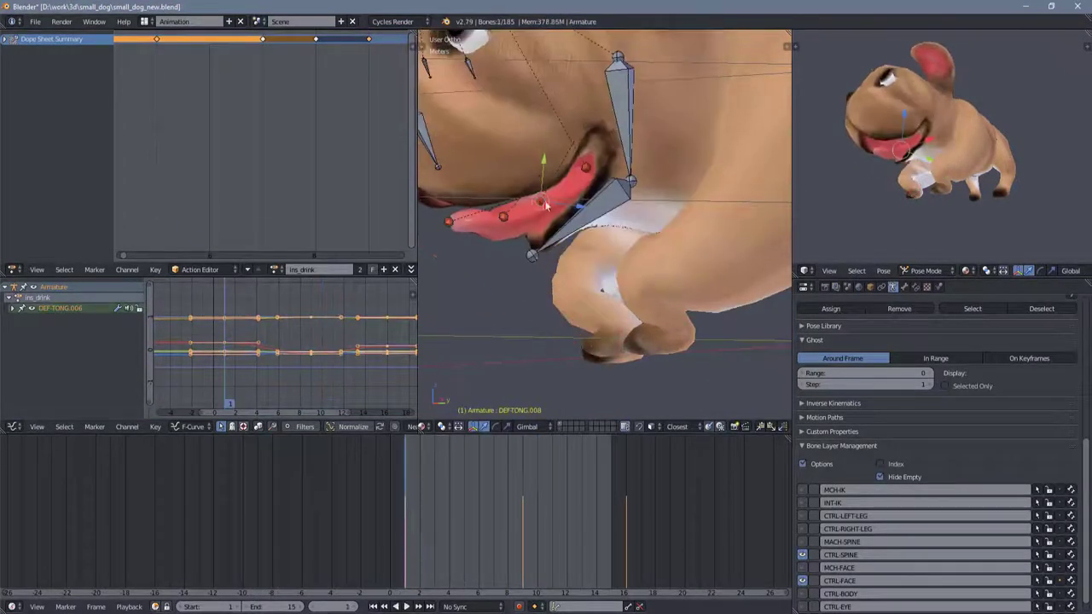
{"action": "middle_click_drag", "start_coordinate": [575, 273], "coordinate": [608, 240]}
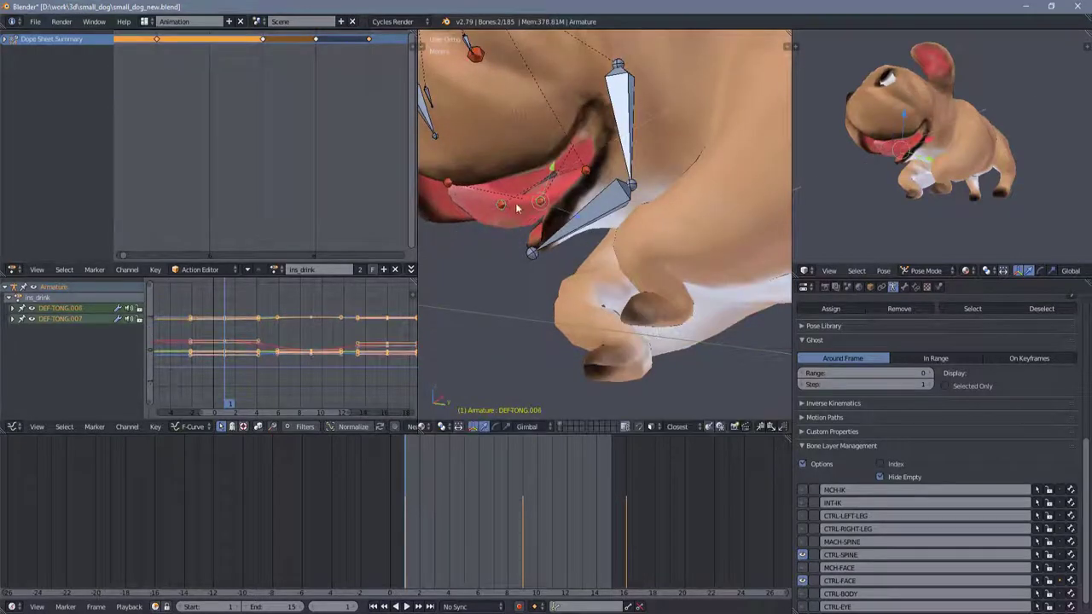
{"action": "right_click", "coordinate": [516, 208], "text": "shift"}
{"action": "key", "text": "alt+a"}
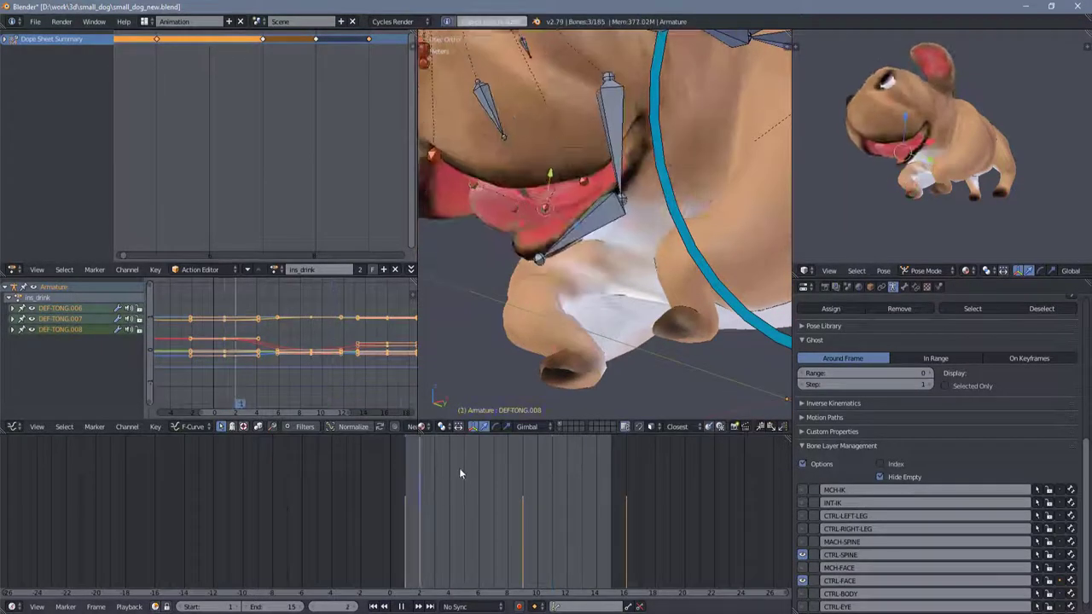
- Zoom onto the jaw bone from a side view and replay the animation
{"action": "middle_click_drag", "start_coordinate": [563, 248], "coordinate": [540, 372]}
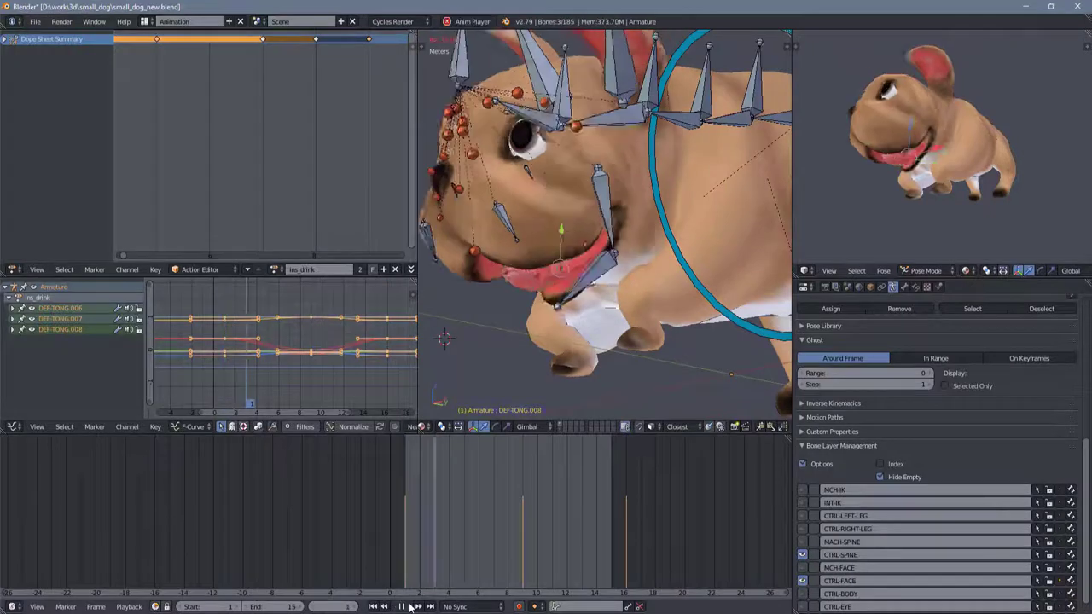
{"action": "key", "text": "Escape"}
{"action": "key", "text": "KP_Decimal"}
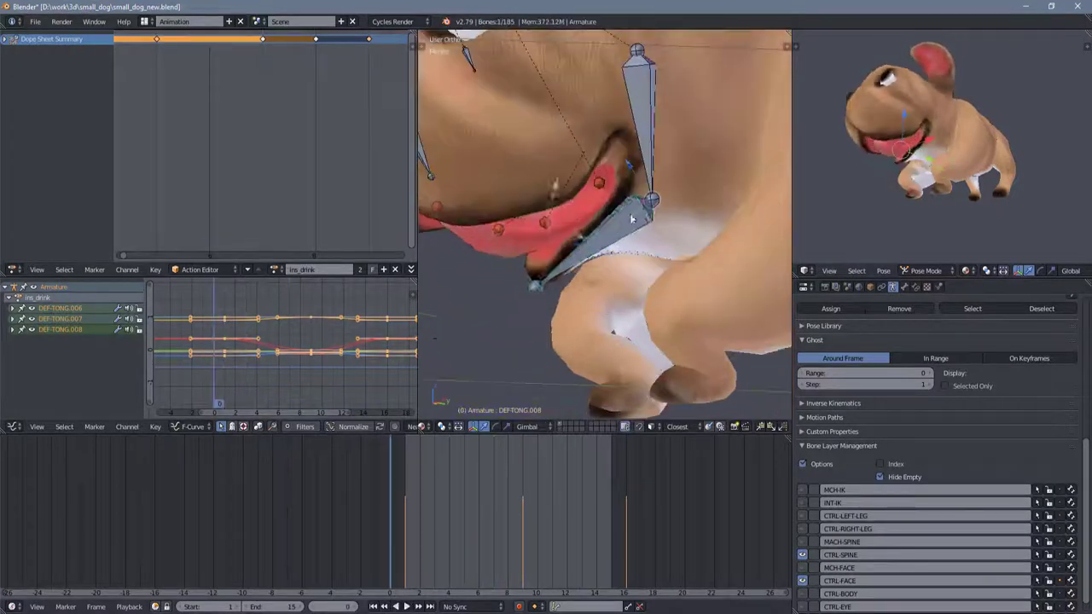
{"action": "key", "text": "Escape"}
{"action": "key", "text": "alt+a"}
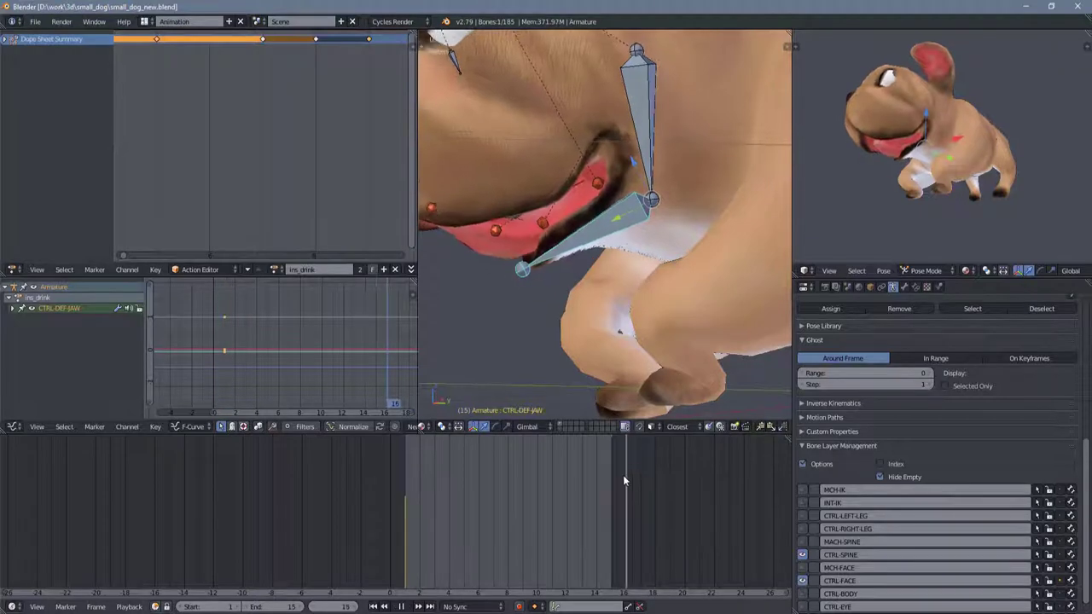
- Keyframe the rotated tongue bone pose at frame 9
{"action": "left_click_drag", "start_coordinate": [461, 479], "coordinate": [522, 483]}
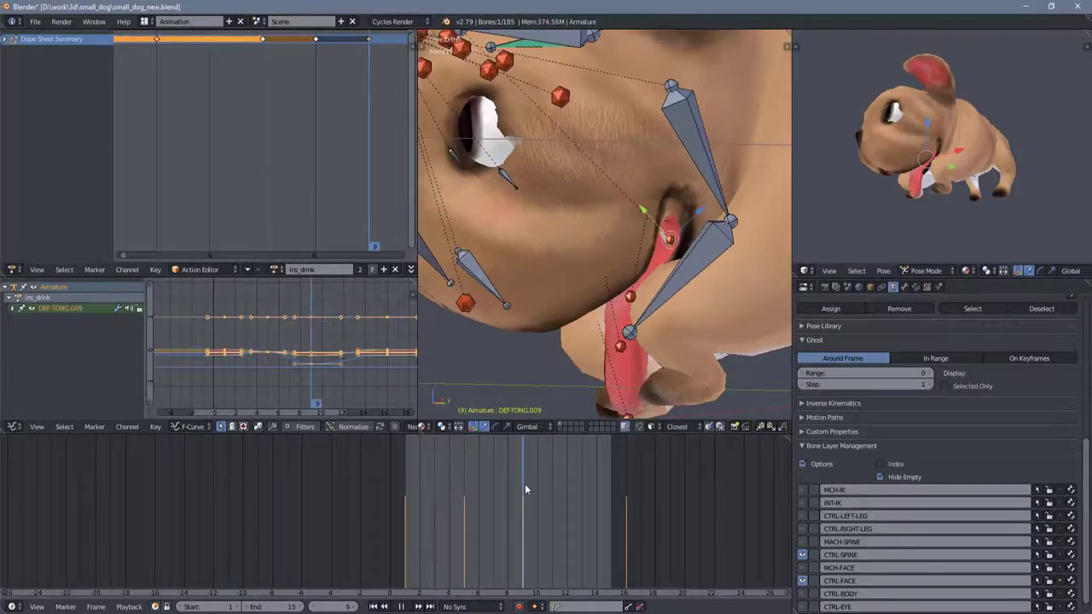
{"action": "middle_click_drag", "start_coordinate": [581, 361], "coordinate": [682, 154]}
{"action": "left_click", "coordinate": [731, 213]}
{"action": "key", "text": "i"}
{"action": "left_click", "coordinate": [731, 225]}
{"action": "middle_click_drag", "start_coordinate": [731, 224], "coordinate": [450, 602]}
- Play the animation twice to review it, selecting the DEF-MOUSE.R mouth corner bone, then stop
{"action": "key", "text": "alt+a"}
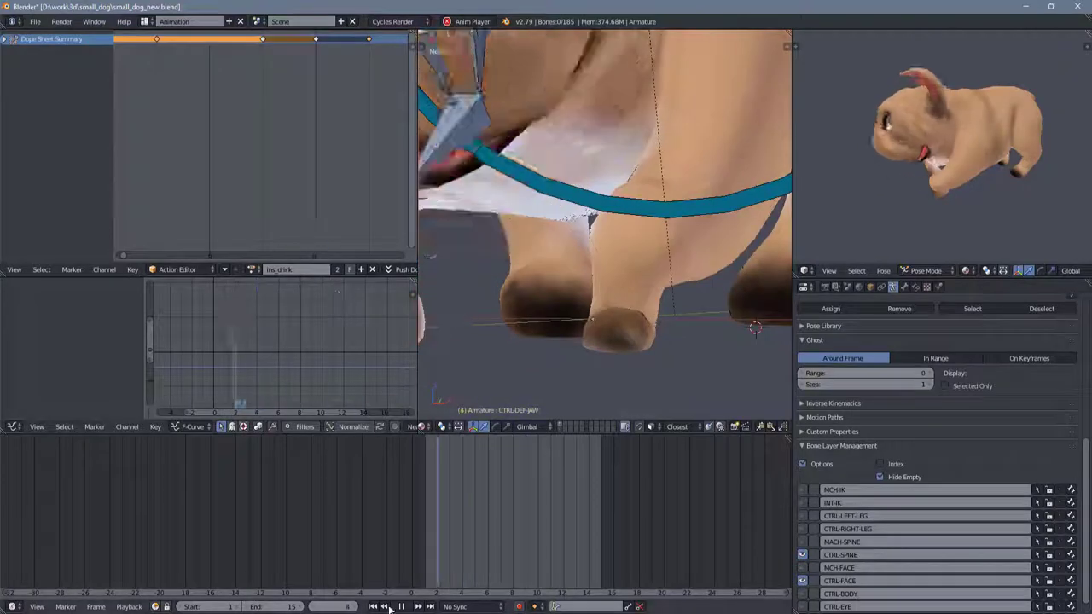
{"action": "key", "text": "Escape"}
{"action": "key", "text": "alt+a"}
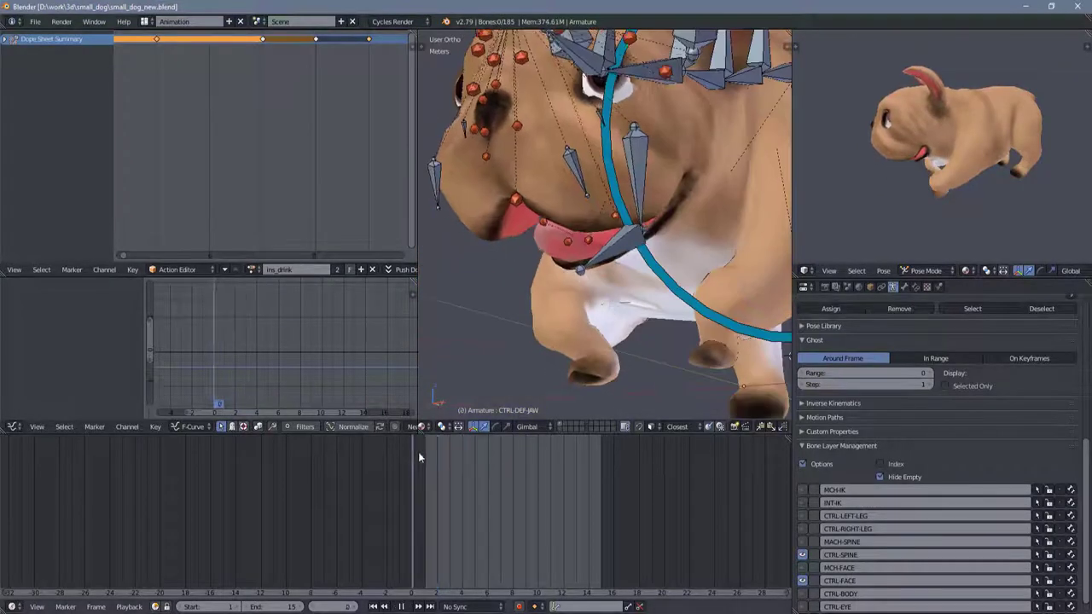
{"action": "right_click", "coordinate": [524, 210]}
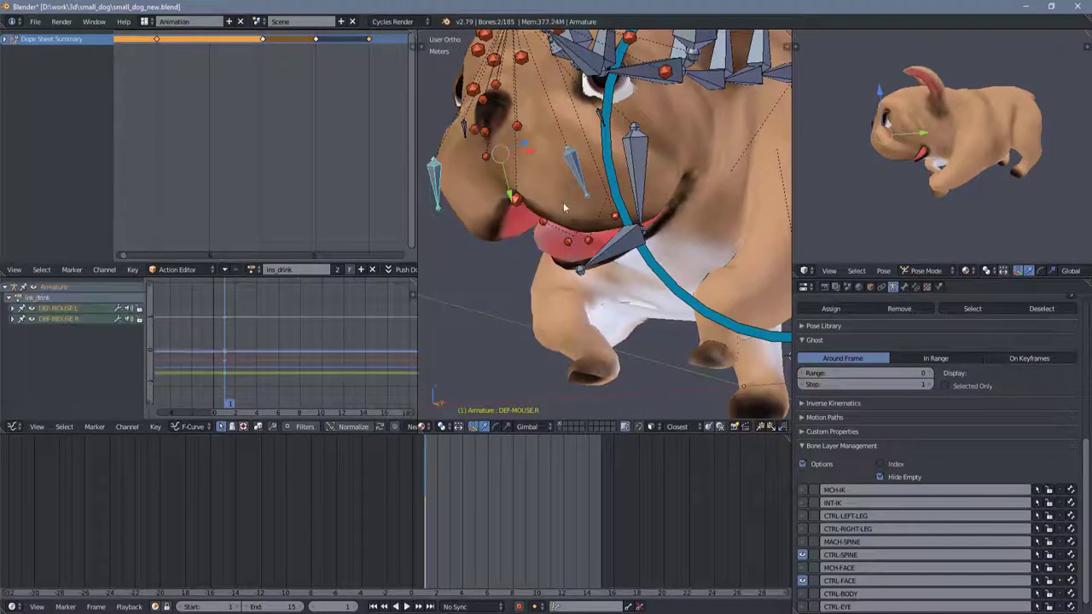
{"action": "key", "text": "Escape"}
- Select the dog_body mesh so its ins_barking action is shown
{"action": "scroll", "coordinate": [497, 220], "scroll_direction": "down", "scroll_amount": 2}
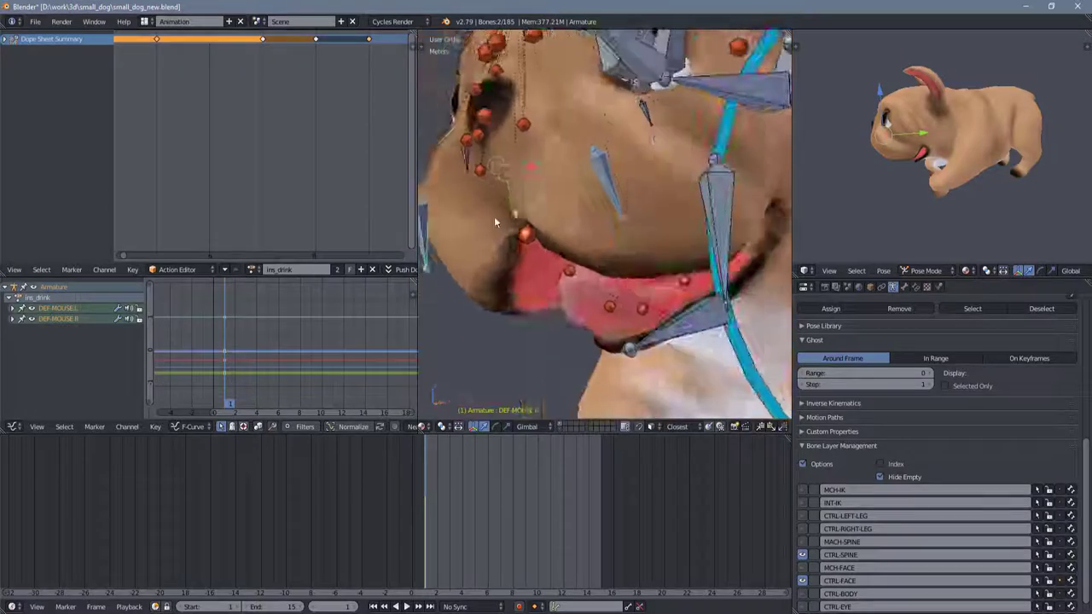
{"action": "scroll", "coordinate": [452, 245], "scroll_direction": "down", "scroll_amount": 2}
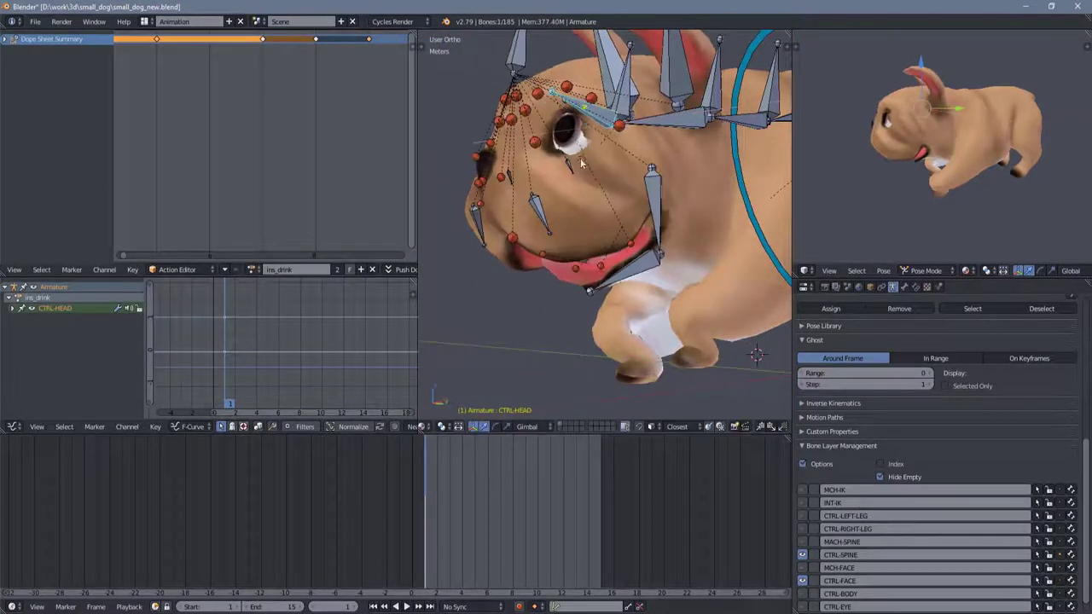
{"action": "scroll", "coordinate": [581, 162], "scroll_direction": "up", "scroll_amount": 3}
{"action": "right_click", "coordinate": [597, 213]}
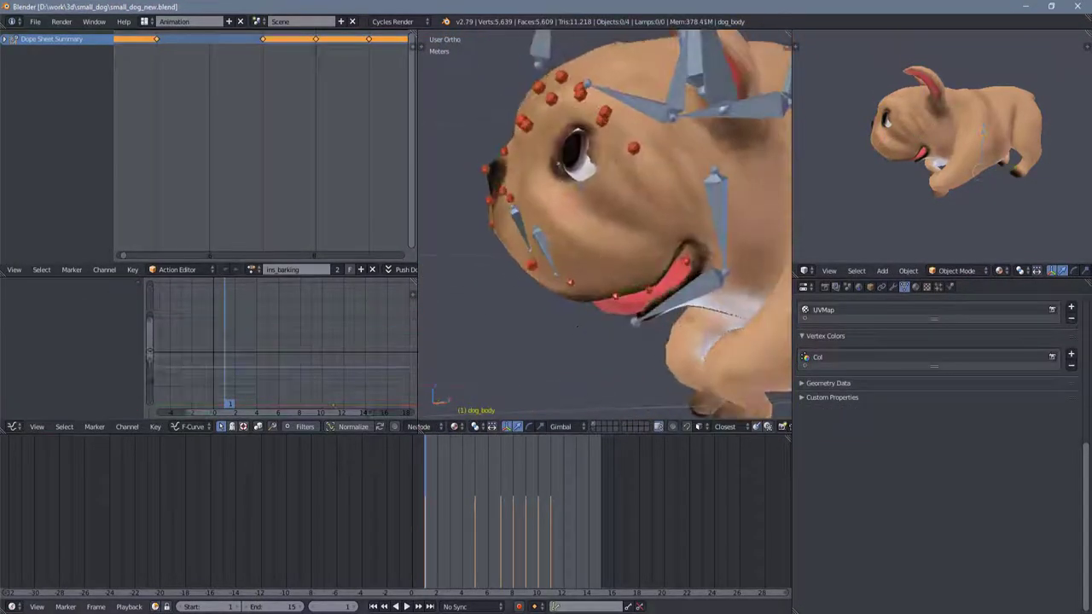
- Tighten the ins_barking keys to about 0.9 scale so the scene ends at frame 13, then play
{"action": "left_click", "coordinate": [406, 607]}
{"action": "scroll", "coordinate": [555, 213], "scroll_direction": "down", "scroll_amount": 3}
{"action": "right_click", "coordinate": [514, 285]}
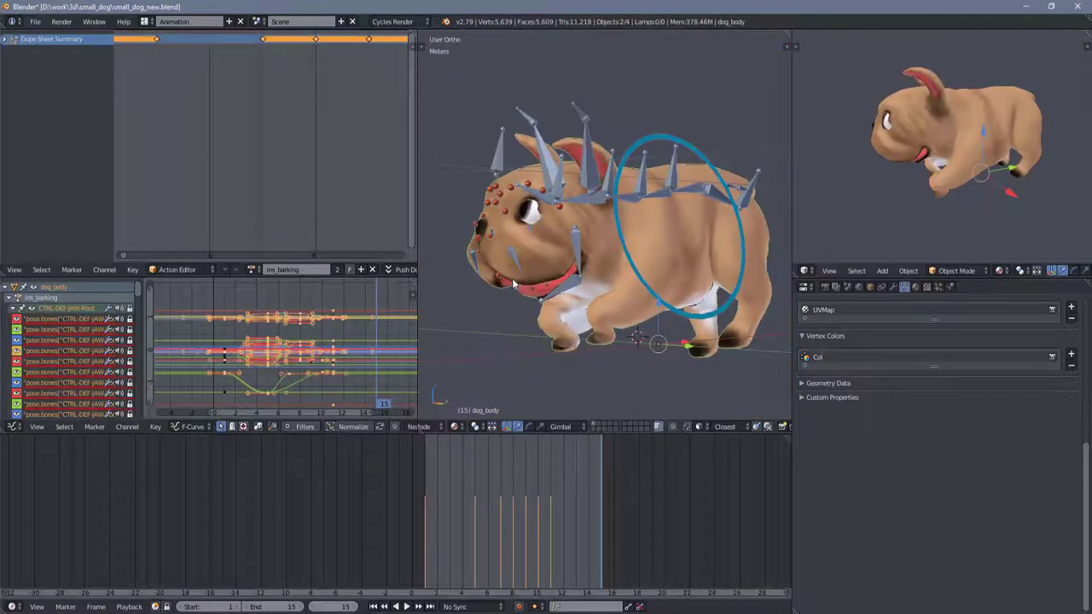
{"action": "scroll", "coordinate": [264, 394], "scroll_direction": "up", "scroll_amount": 2}
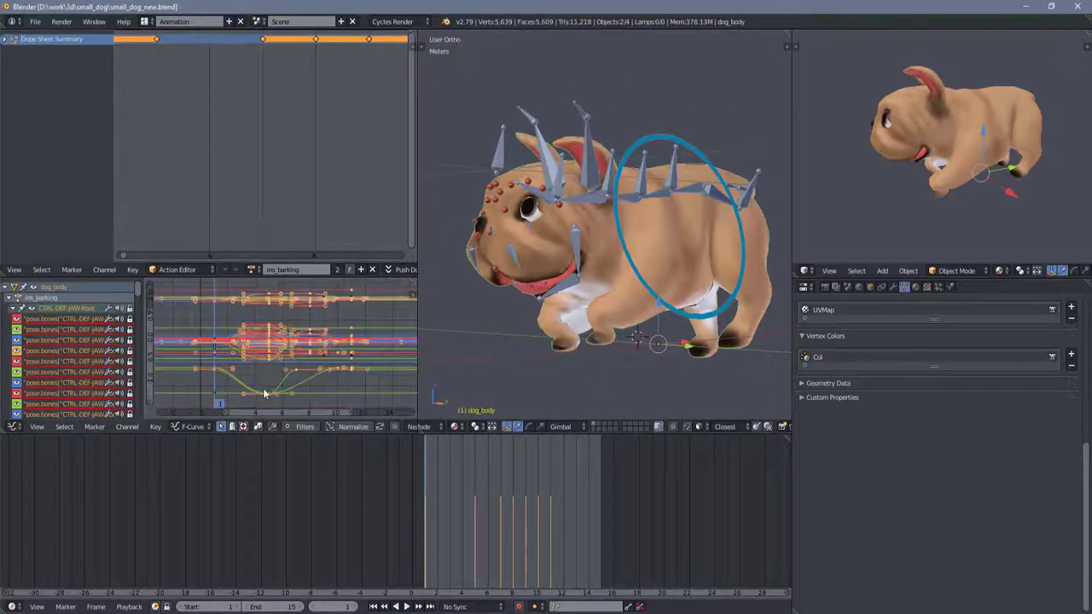
{"action": "left_click", "coordinate": [362, 374]}
{"action": "left_click", "coordinate": [406, 606]}
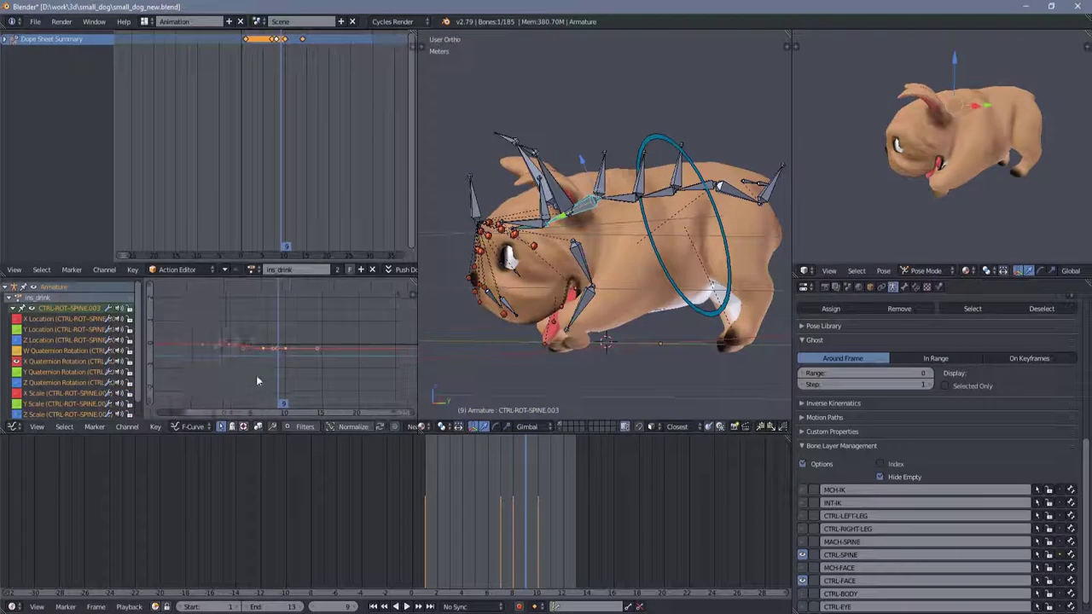
- Select all the bones, save the file and preview the ins_drink timing in playback
{"action": "left_click", "coordinate": [205, 349]}
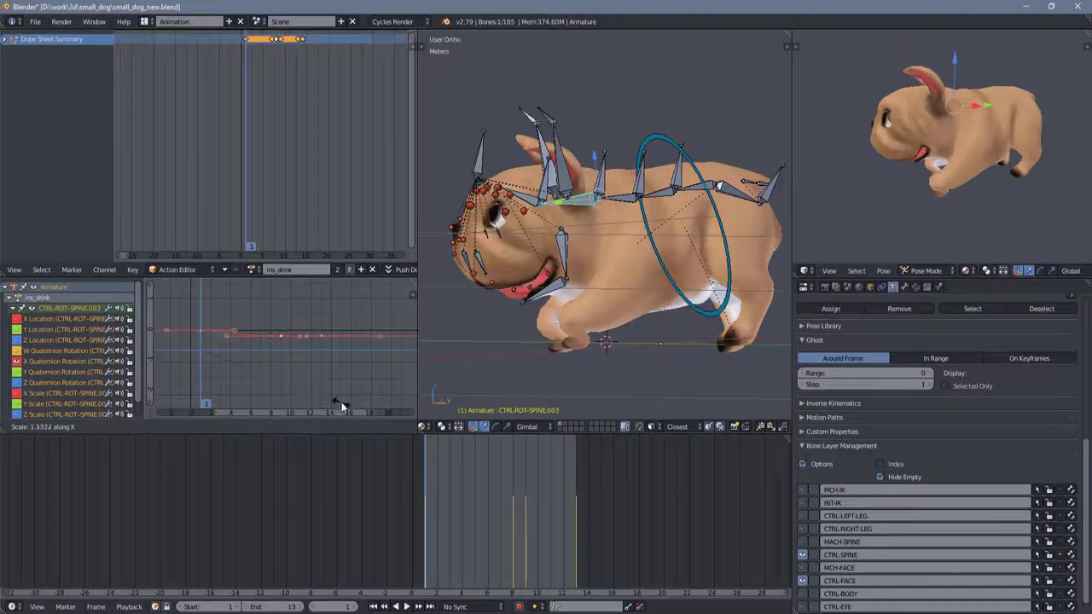
{"action": "left_click", "coordinate": [405, 606]}
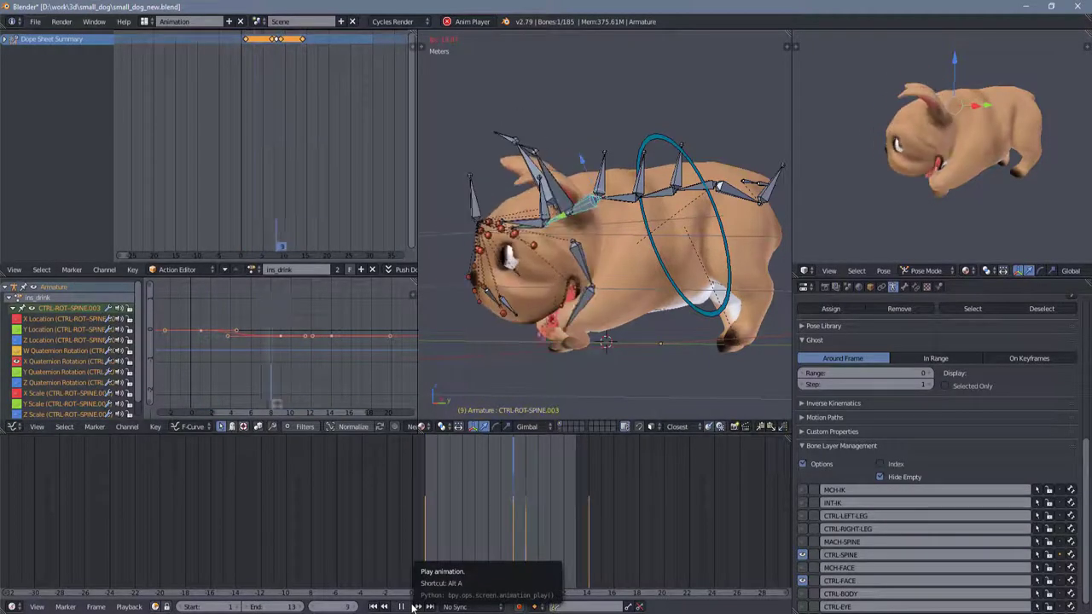
{"action": "left_click", "coordinate": [401, 607]}
{"action": "key", "text": "a"}
{"action": "key", "text": "alt+a"}
{"action": "key", "text": "ctrl+s"}
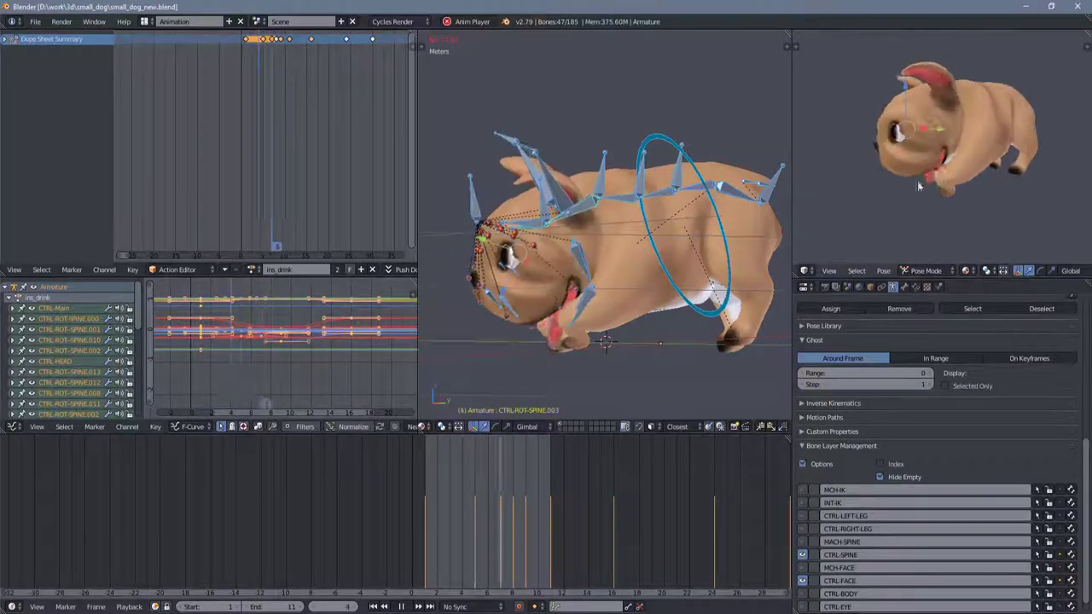
{"action": "scroll", "coordinate": [555, 237], "scroll_direction": "up", "scroll_amount": 2}
{"action": "key", "text": "Escape"}
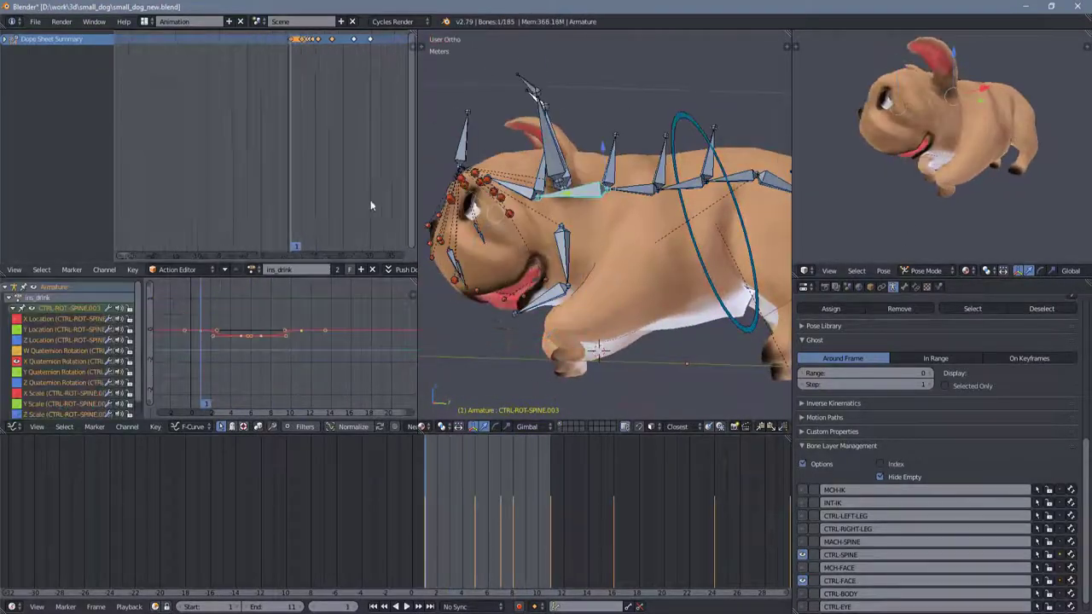
- Cancel the delete prompt, undo, and select the CTRL-ROT-SPINE.003 bone during playback
{"action": "left_click", "coordinate": [264, 45]}
{"action": "key", "text": "ctrl+z"}
{"action": "key", "text": "ctrl+z"}
{"action": "key", "text": "ctrl+z"}
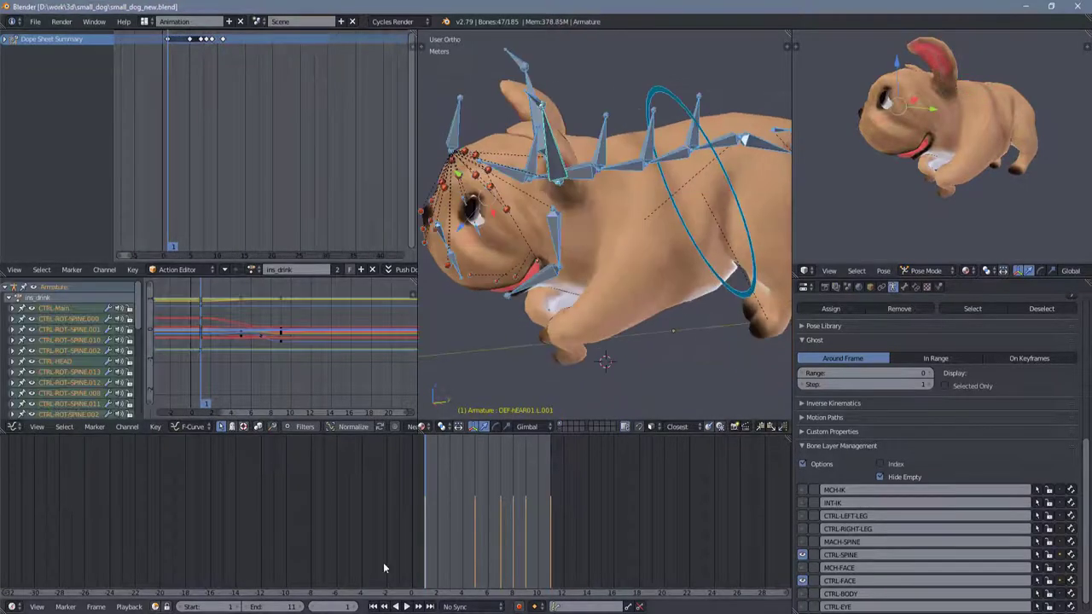
{"action": "key", "text": "alt+a"}
{"action": "mouse_move", "coordinate": [546, 309]}
{"action": "middle_mouse_down"}
{"action": "mouse_move", "coordinate": [675, 260]}
{"action": "mouse_move", "coordinate": [421, 474]}
{"action": "mouse_move", "coordinate": [552, 279]}
{"action": "mouse_move", "coordinate": [506, 128]}
{"action": "mouse_move", "coordinate": [546, 213]}
{"action": "middle_mouse_up"}
{"action": "right_click", "coordinate": [506, 128]}
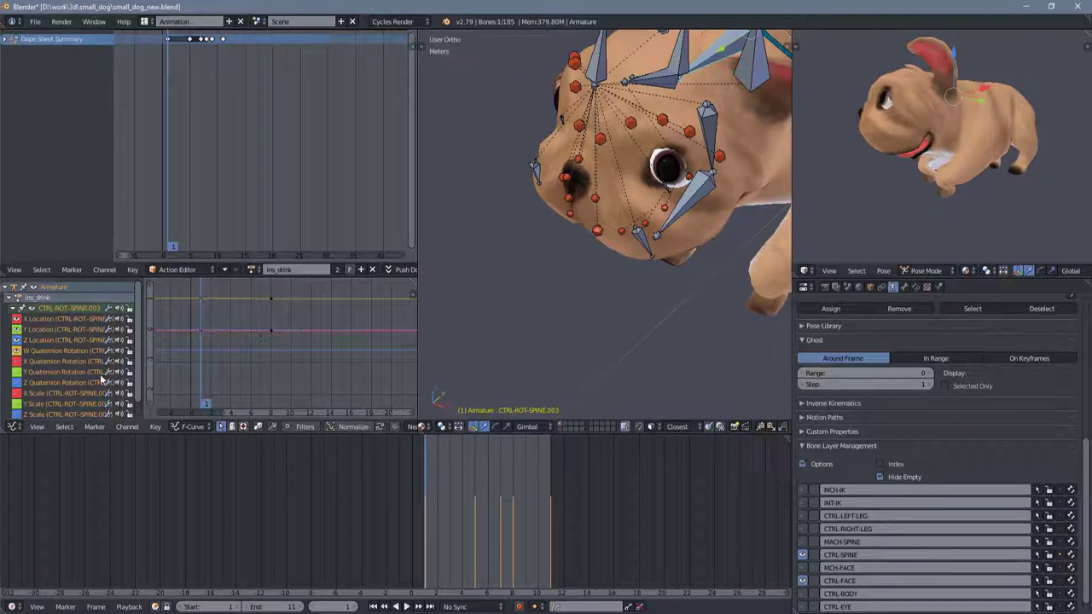
- Undo two edits, redo one, and review the resulting ins_drink timing in playback
{"action": "scroll", "coordinate": [49, 373], "scroll_direction": "down", "scroll_amount": 1}
{"action": "key", "text": "ctrl+z"}
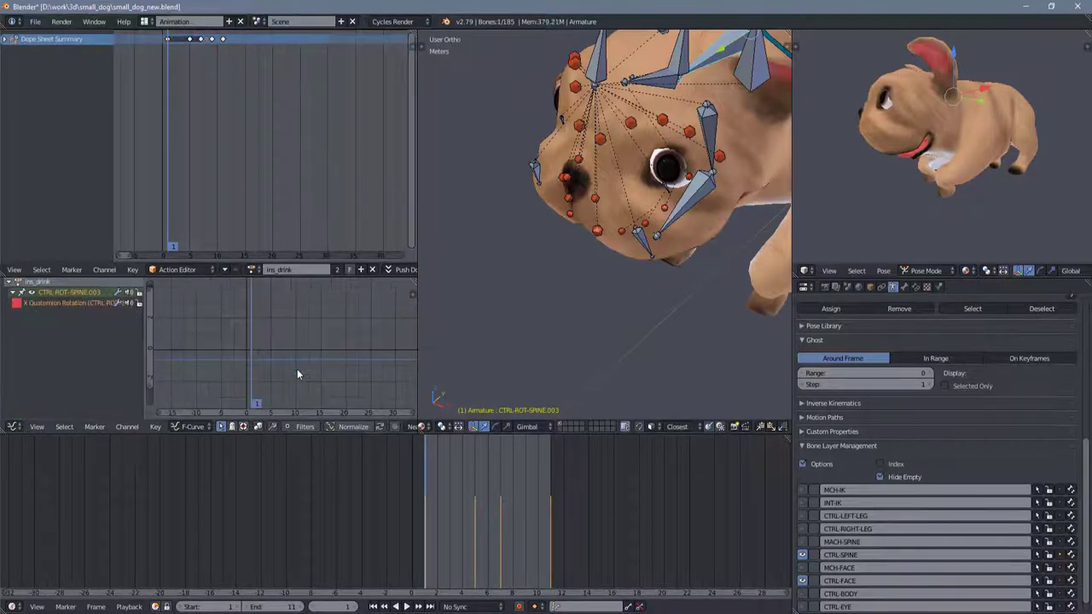
{"action": "key", "text": "ctrl+z"}
{"action": "key", "text": "ctrl+z"}
{"action": "key", "text": "ctrl+shift+z"}
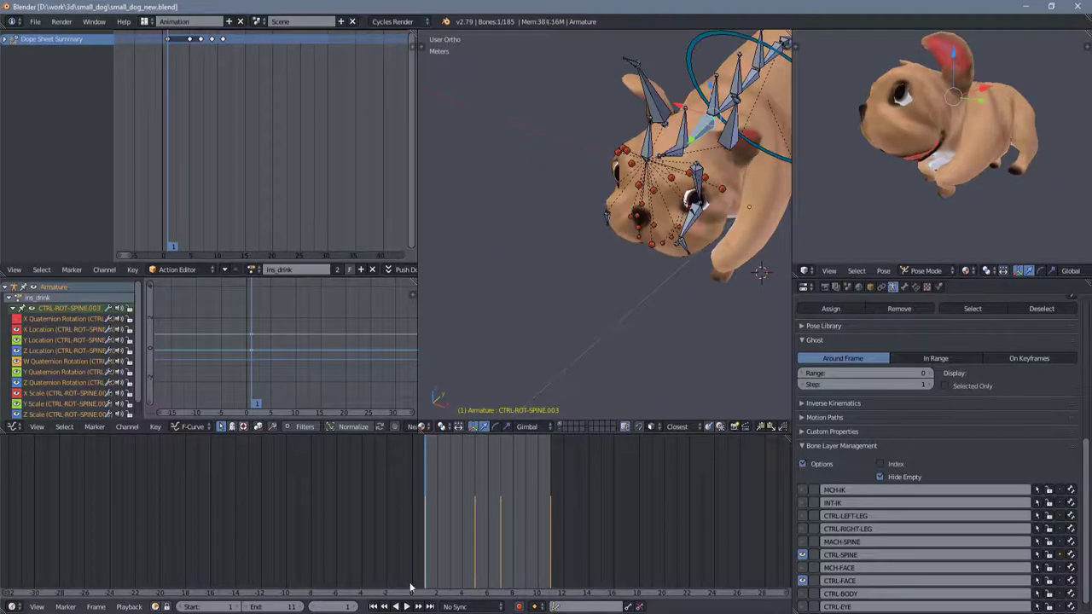
{"action": "key", "text": "alt+a"}
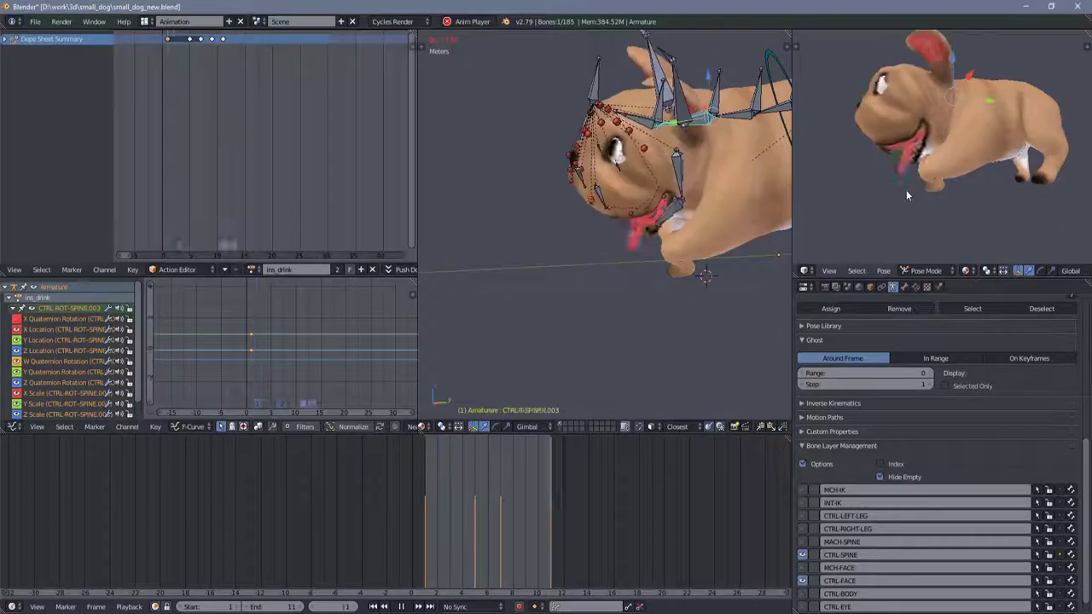
{"action": "key", "text": "Escape"}
{"action": "scroll", "coordinate": [815, 606], "scroll_direction": "down", "scroll_amount": 1}
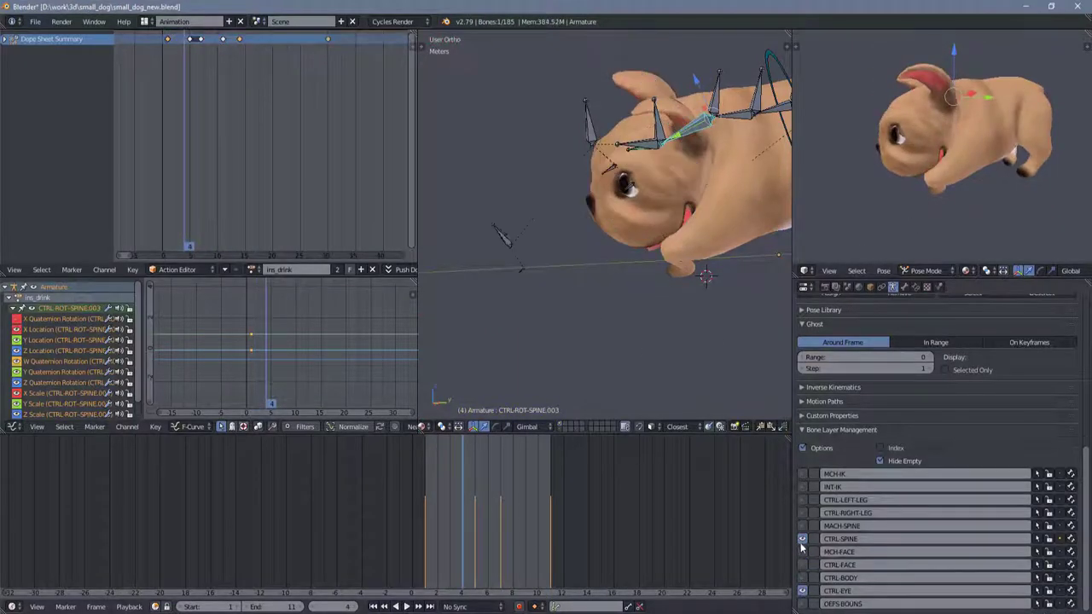
- Hide the CTRL-SPINE bone layer, select DEF-EYE.L.003, and save small_dog_new.blend
{"action": "left_click", "coordinate": [802, 539]}
{"action": "middle_click_drag", "start_coordinate": [507, 317], "coordinate": [506, 224]}
{"action": "right_click", "coordinate": [508, 220]}
{"action": "key", "text": "ctrl+s"}
{"action": "left_click", "coordinate": [559, 262]}
- Insert keyframes for the eye bone's current pose in ins_drink
{"action": "key", "text": "ctrl+z"}
{"action": "key", "text": "ctrl+z"}
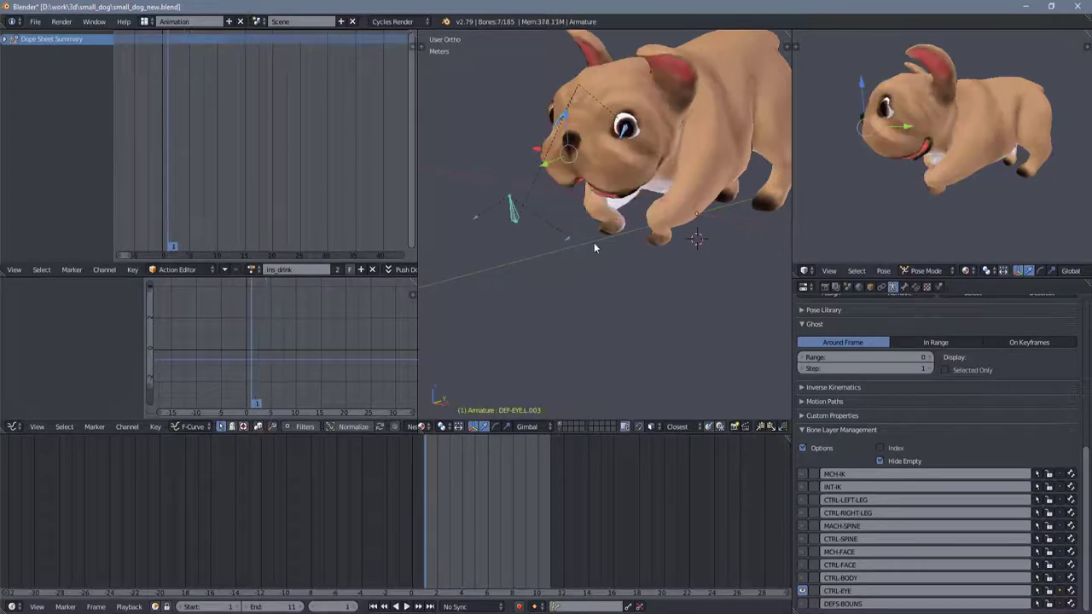
{"action": "key", "text": "i"}
{"action": "left_click", "coordinate": [594, 242]}
{"action": "left_click", "coordinate": [401, 607]}
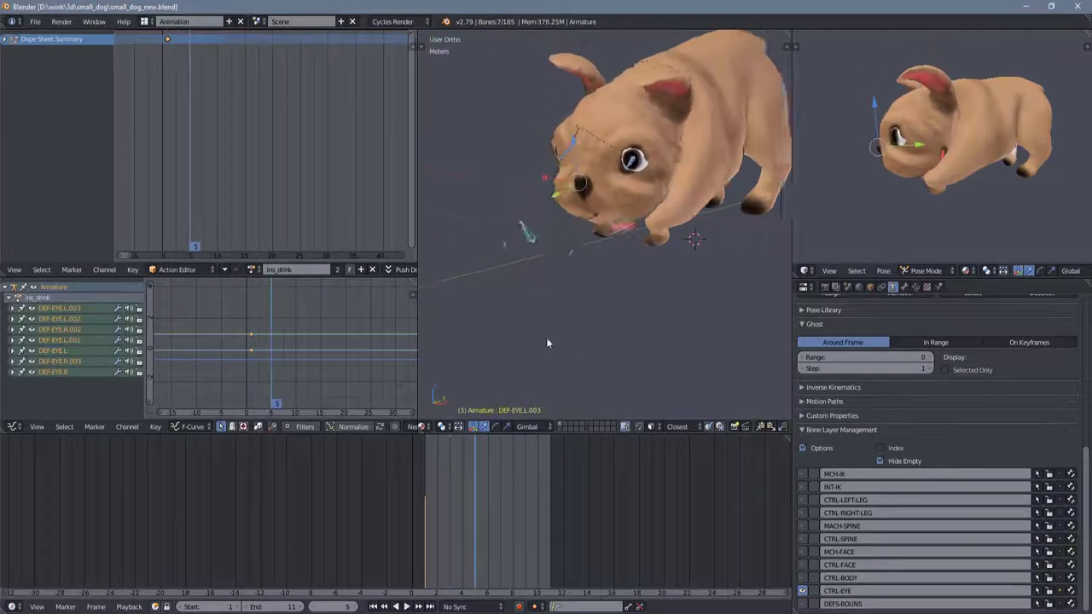
- Select dog_body and switch it into Edit Mode
{"action": "scroll", "coordinate": [630, 153], "scroll_direction": "up", "scroll_amount": 5}
{"action": "right_click", "coordinate": [635, 125]}
{"action": "key", "text": "ctrl+Tab"}
{"action": "left_click", "coordinate": [665, 128]}
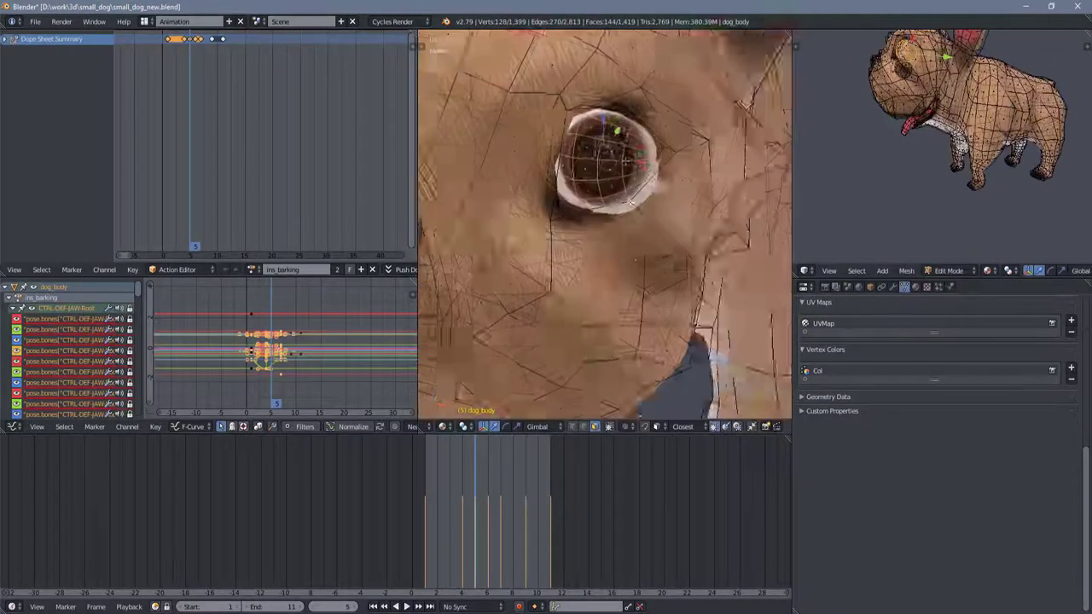
- Toggle dog_body out of and back into Edit Mode, zooming in close to the eye
{"action": "key", "text": "Tab"}
{"action": "scroll", "coordinate": [618, 196], "scroll_direction": "down", "scroll_amount": 3}
{"action": "mouse_move", "coordinate": [573, 195]}
{"action": "middle_mouse_down"}
{"action": "mouse_move", "coordinate": [617, 197]}
{"action": "mouse_move", "coordinate": [521, 94]}
{"action": "middle_mouse_up"}
{"action": "key", "text": "Tab"}
{"action": "scroll", "coordinate": [617, 197], "scroll_direction": "up", "scroll_amount": 3}
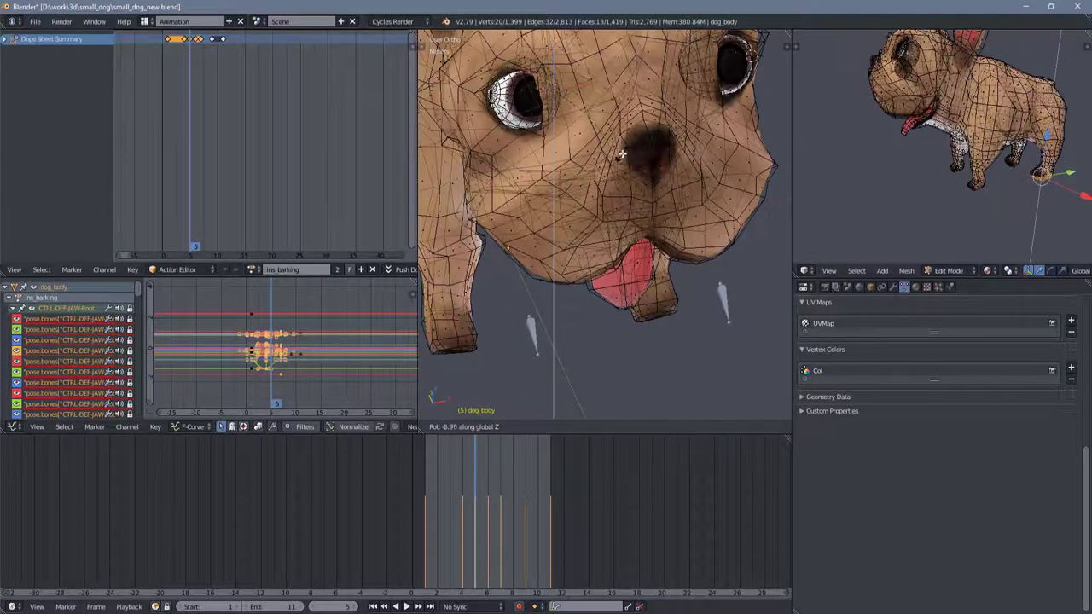
{"action": "middle_click_drag", "start_coordinate": [622, 154], "coordinate": [648, 170]}
{"action": "scroll", "coordinate": [649, 171], "scroll_direction": "up", "scroll_amount": 4}
- Select the eye's linked geometry, inspect it while rotating, and save over the file
{"action": "key", "text": "l"}
{"action": "key", "text": "t"}
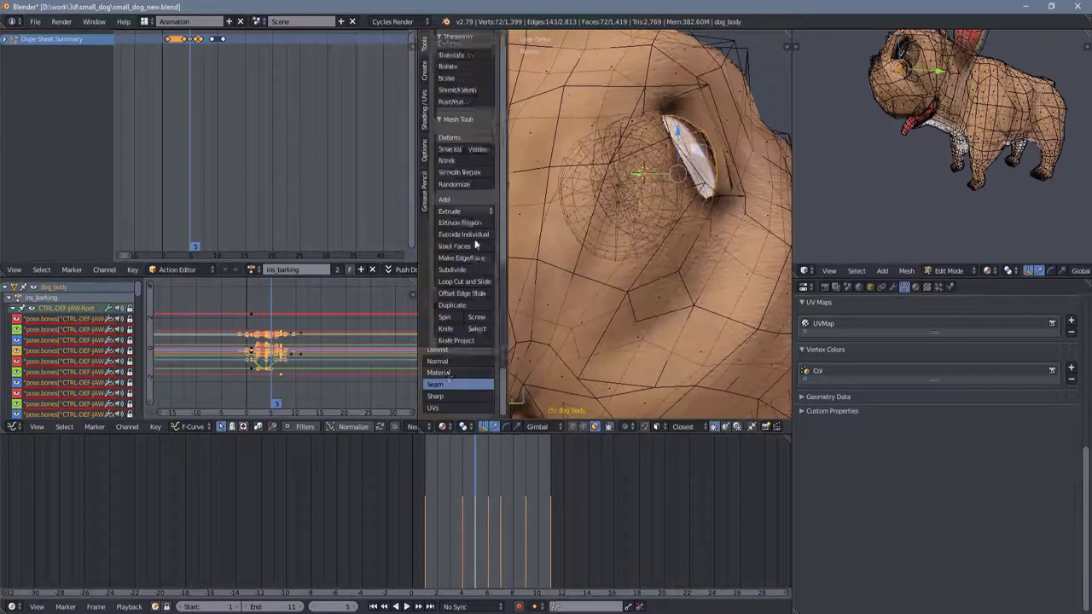
{"action": "middle_click_drag", "start_coordinate": [648, 213], "coordinate": [768, 231]}
{"action": "key", "text": "r"}
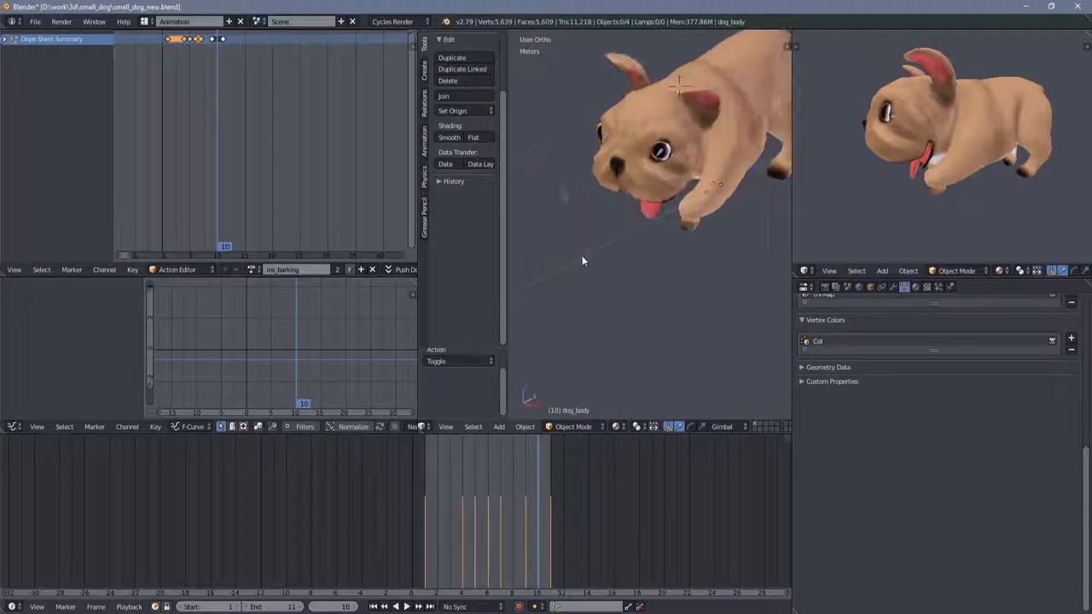
{"action": "key", "text": "ctrl+s"}
{"action": "left_click", "coordinate": [608, 201]}
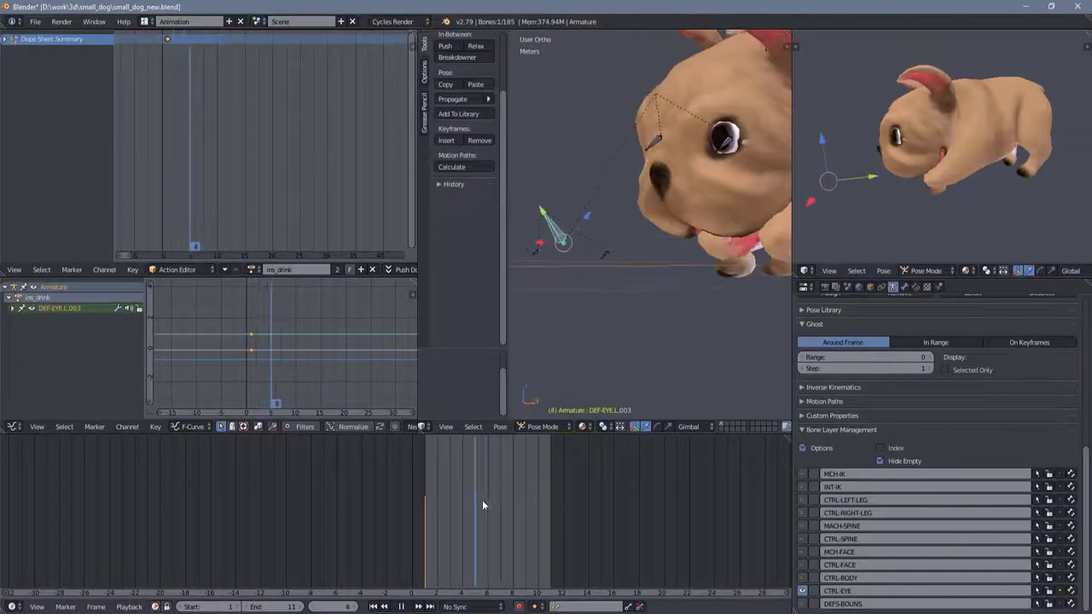
- Stop playback at frame 11 and key the eye bone so its curve rises back
{"action": "left_click", "coordinate": [401, 606]}
{"action": "left_click", "coordinate": [407, 607]}
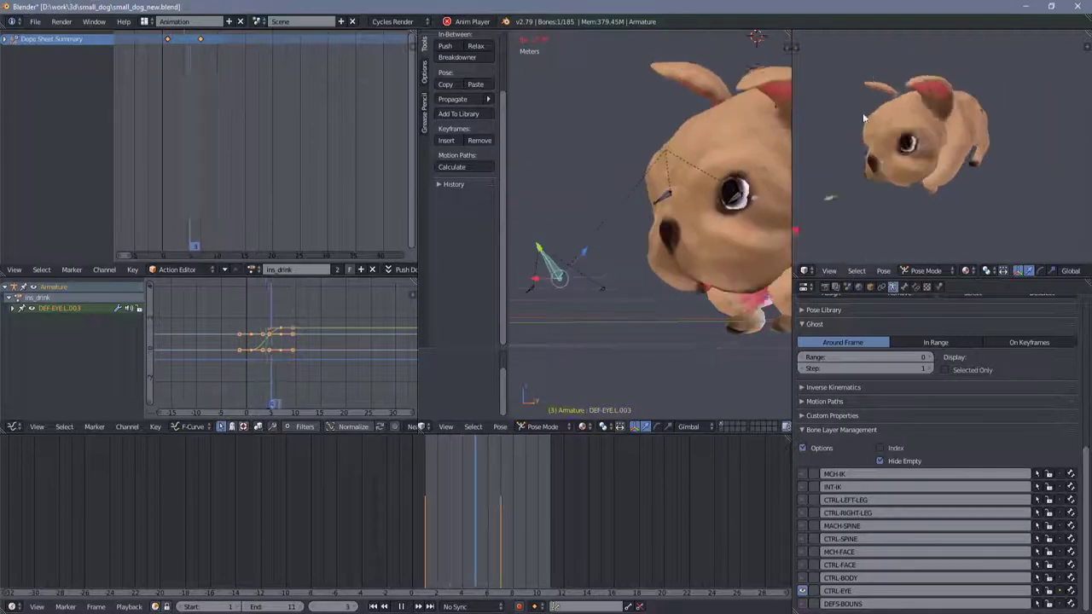
{"action": "key", "text": "space"}
{"action": "scroll", "coordinate": [308, 355], "scroll_direction": "up", "scroll_amount": 2}
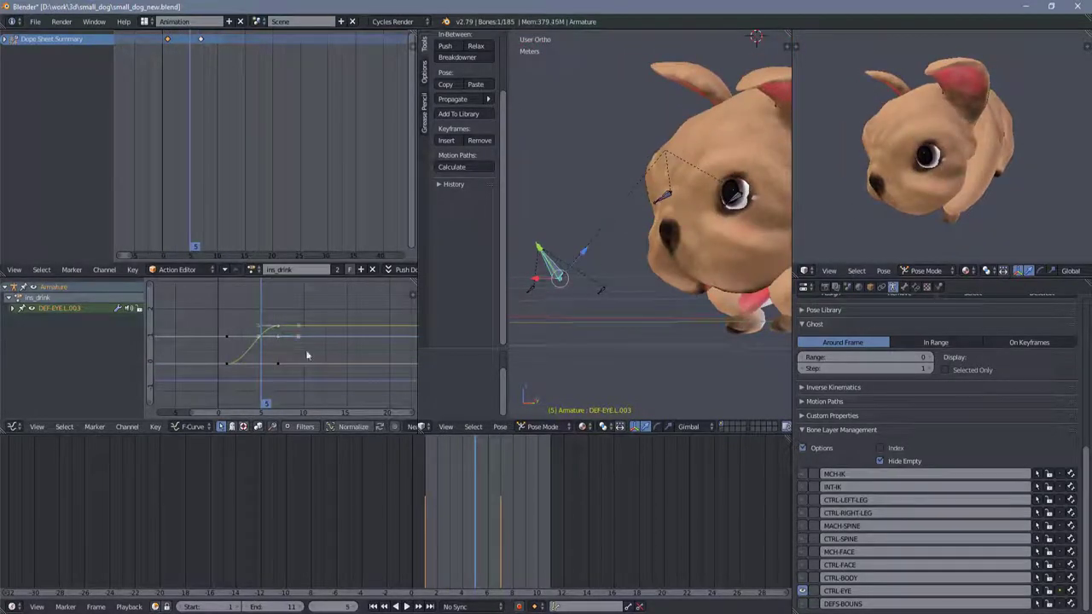
{"action": "key", "text": "alt+a"}
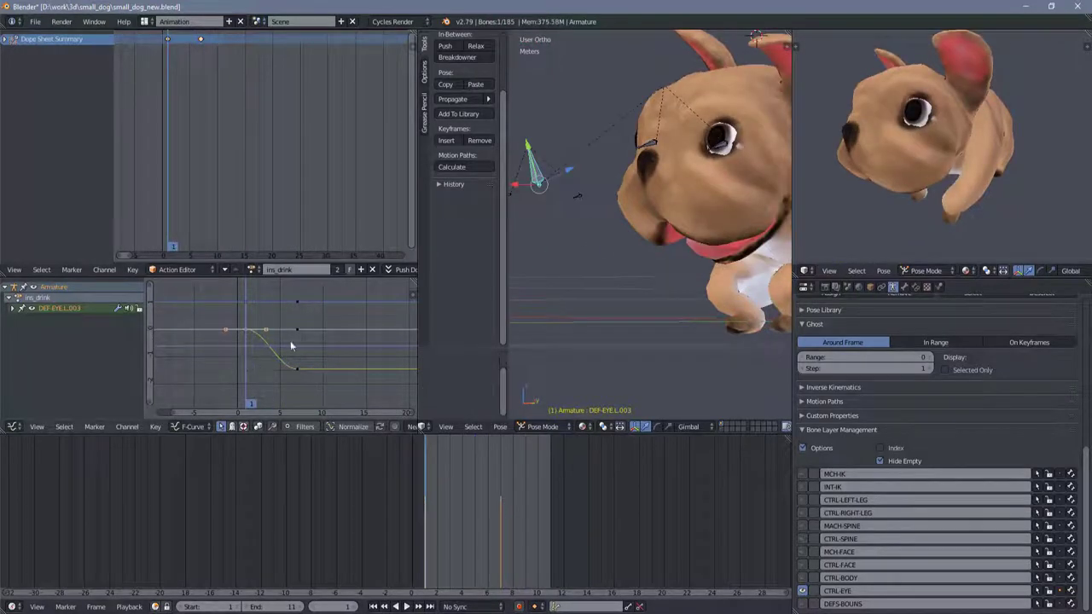
{"action": "left_click", "coordinate": [331, 330], "text": "ctrl"}
{"action": "key", "text": "alt+a"}
- Select the key at the bottom of the dip, review the blink, and hide the CTRL-EYE layer
{"action": "mouse_move", "coordinate": [504, 524]}
{"action": "left_mouse_down"}
{"action": "mouse_move", "coordinate": [458, 510]}
{"action": "mouse_move", "coordinate": [526, 509]}
{"action": "left_mouse_up"}
{"action": "right_click", "coordinate": [323, 373]}
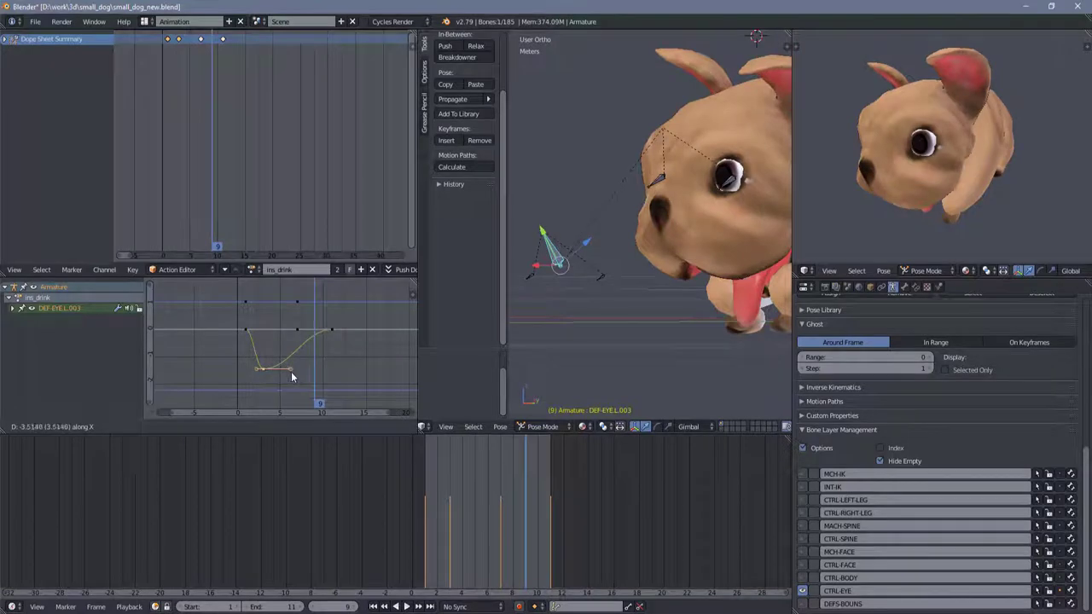
{"action": "key", "text": "alt+a"}
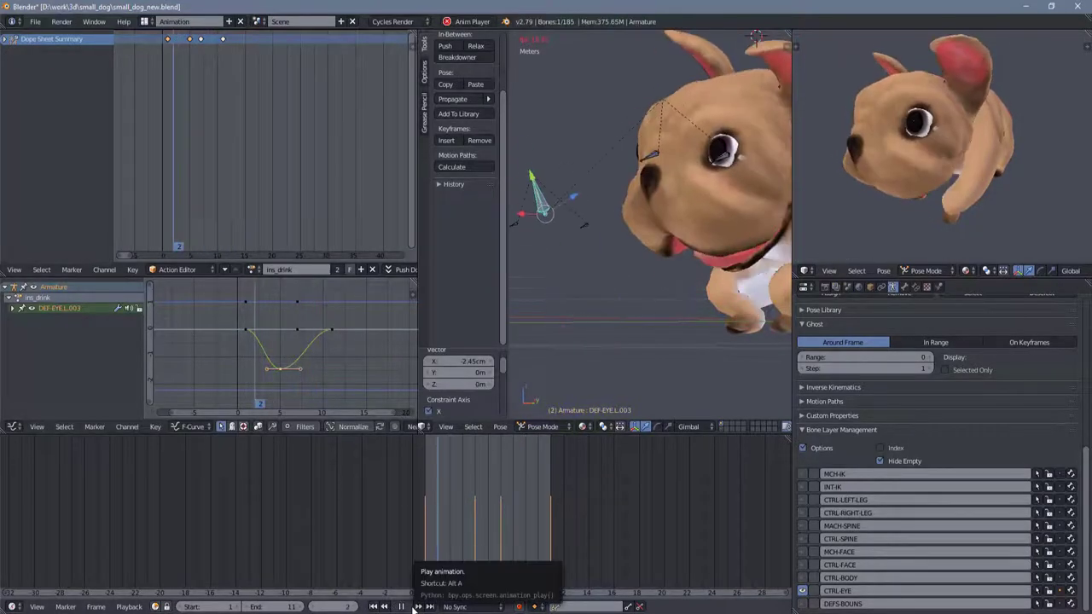
{"action": "key", "text": "alt+a"}
{"action": "left_click", "coordinate": [802, 591]}
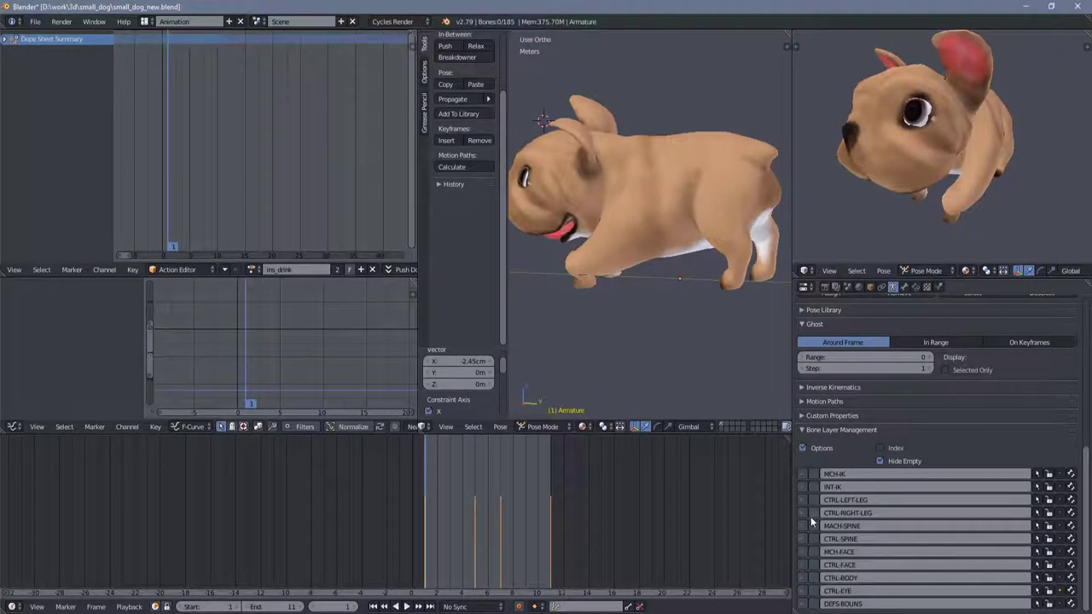
- Show the CTRL-BODY layer, select both rib control bones and key their LocRotScale
{"action": "left_click", "coordinate": [802, 577]}
{"action": "middle_click_drag", "start_coordinate": [666, 342], "coordinate": [714, 209]}
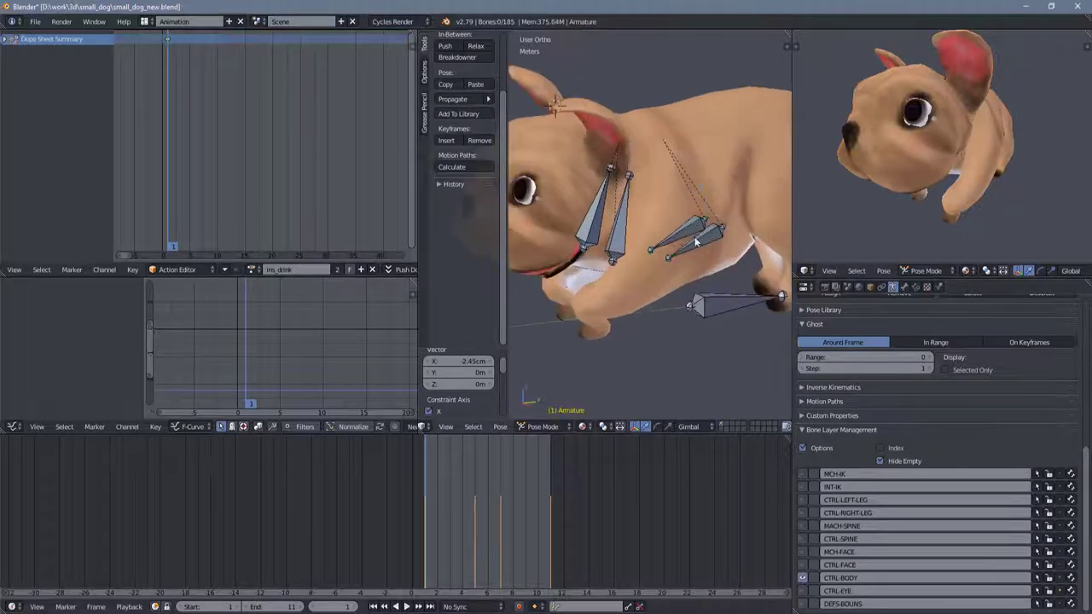
{"action": "right_click", "coordinate": [713, 208]}
{"action": "middle_click_drag", "start_coordinate": [701, 315], "coordinate": [695, 285]}
{"action": "scroll", "coordinate": [695, 285], "scroll_direction": "up", "scroll_amount": 4}
{"action": "key", "text": "i"}
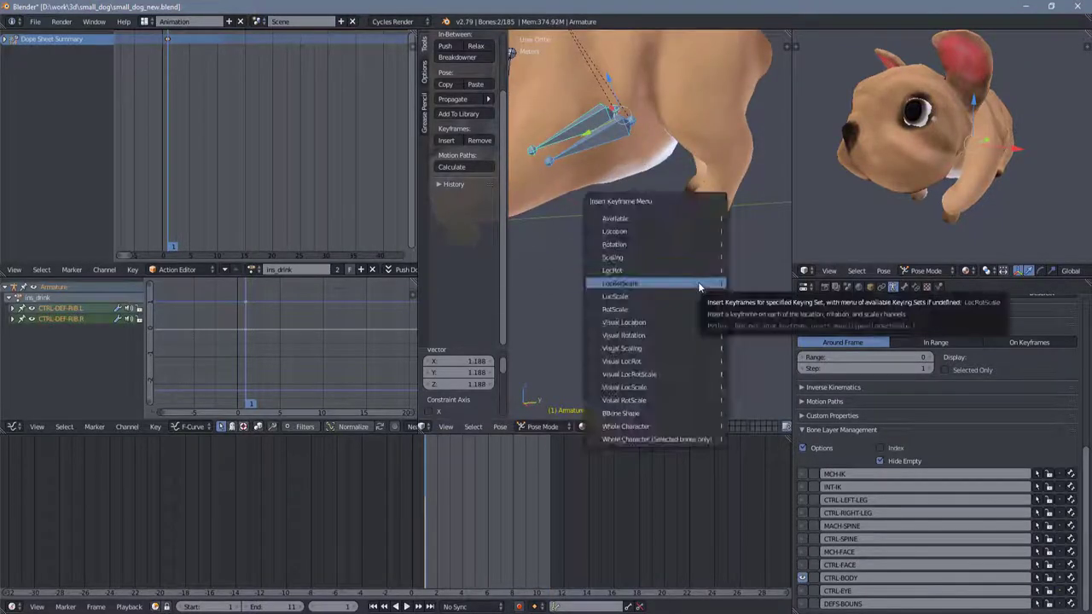
{"action": "left_click", "coordinate": [697, 282]}
- Key the rib pose again at frame 6 and play the rib animation from the start
{"action": "key", "text": "alt+a"}
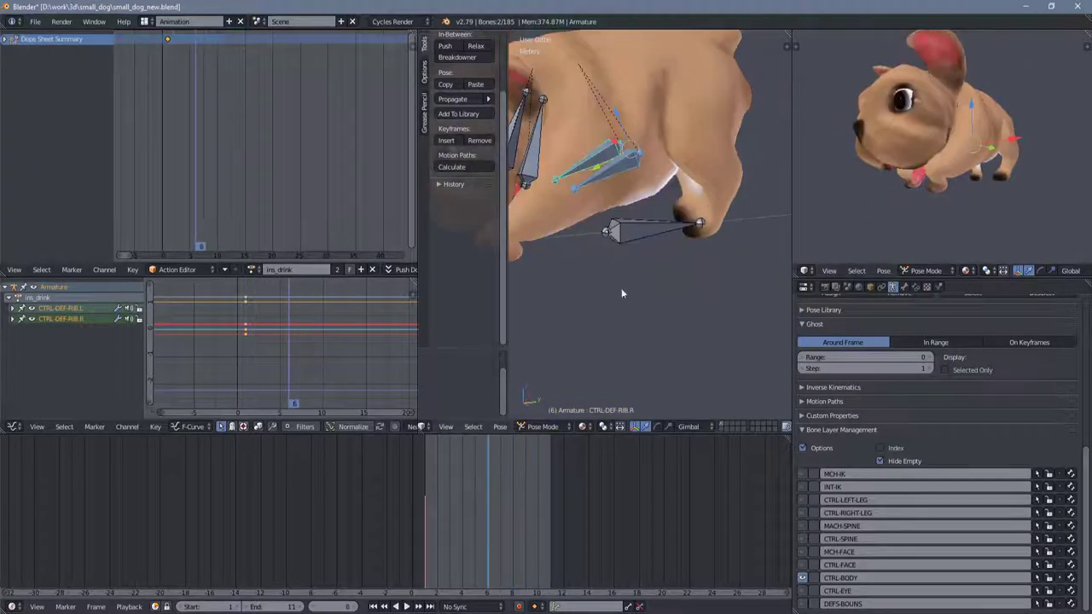
{"action": "key", "text": "i"}
{"action": "left_click", "coordinate": [672, 262]}
{"action": "scroll", "coordinate": [672, 262], "scroll_direction": "down", "scroll_amount": 3}
{"action": "key", "text": "alt+a"}
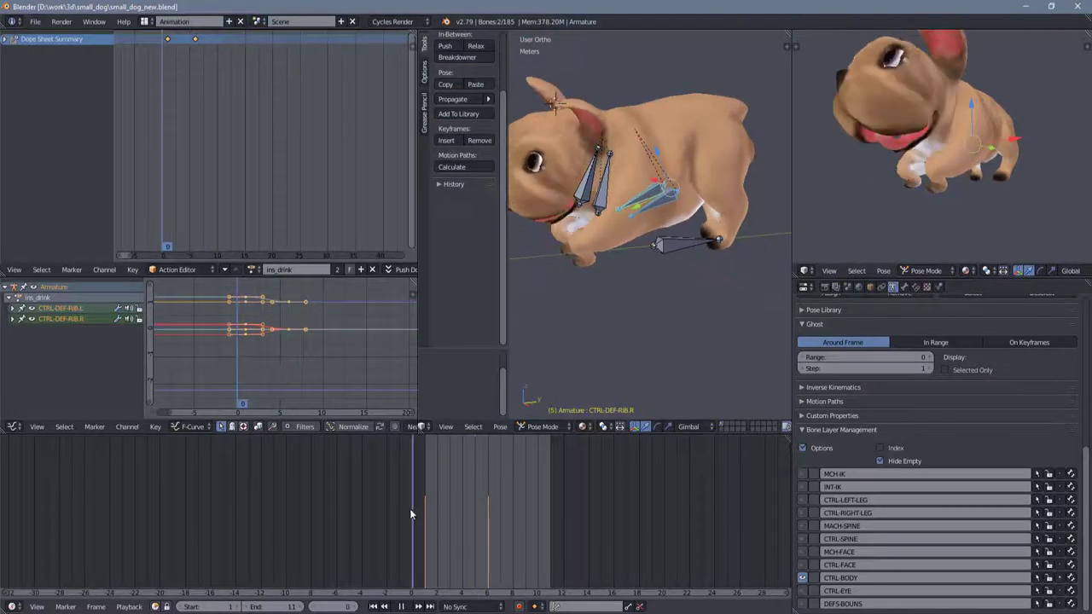
{"action": "key", "text": "alt+a"}
{"action": "key", "text": "ctrl+z"}
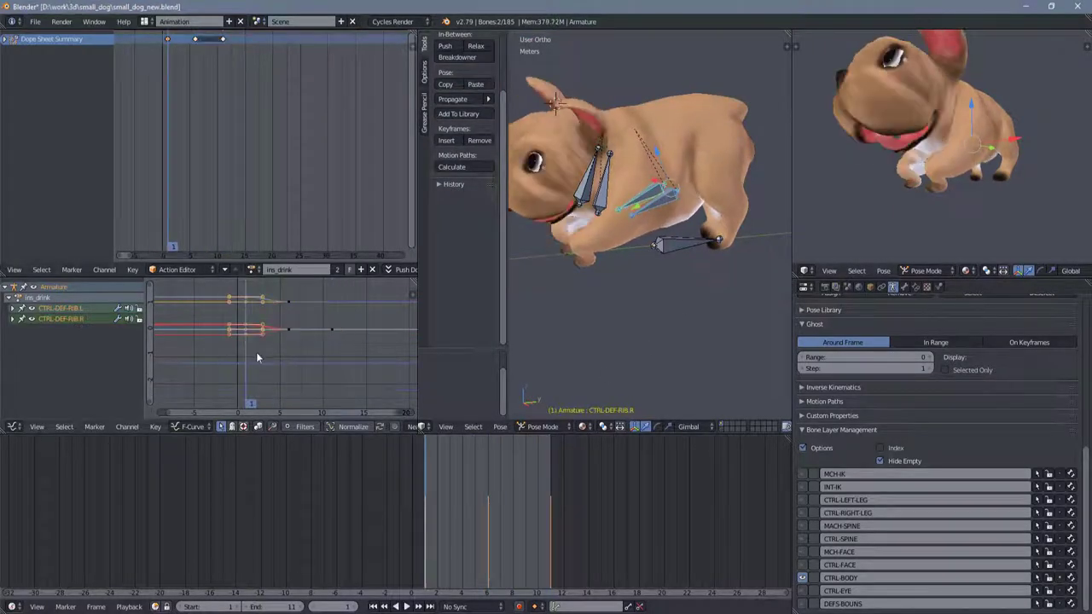
- In the Graph Editor, delete extra rib keys and move the remaining ones
{"action": "key", "text": "ctrl+Tab"}
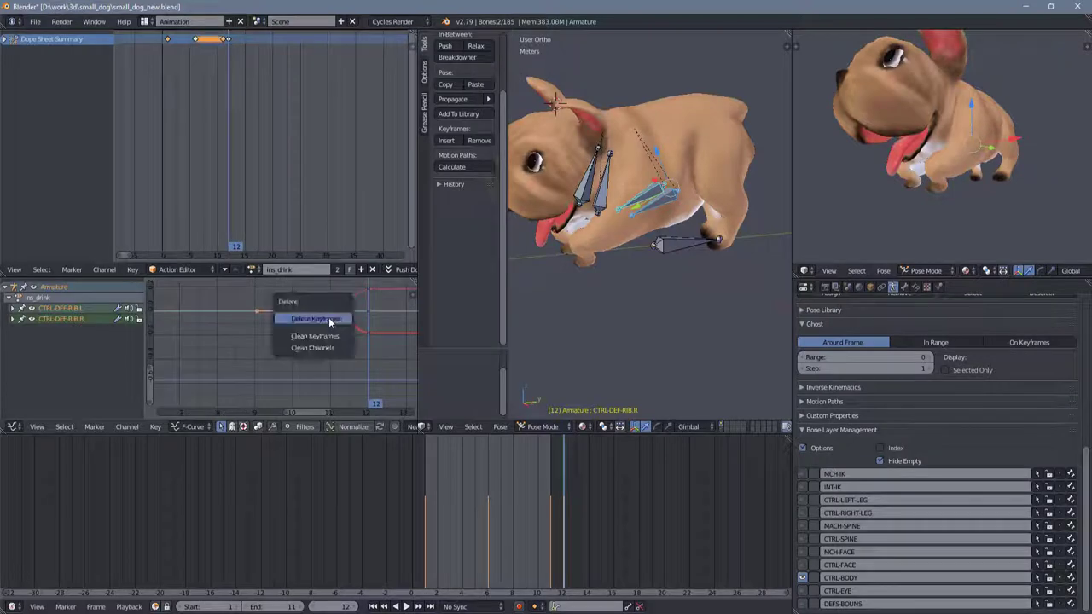
{"action": "left_click", "coordinate": [330, 320]}
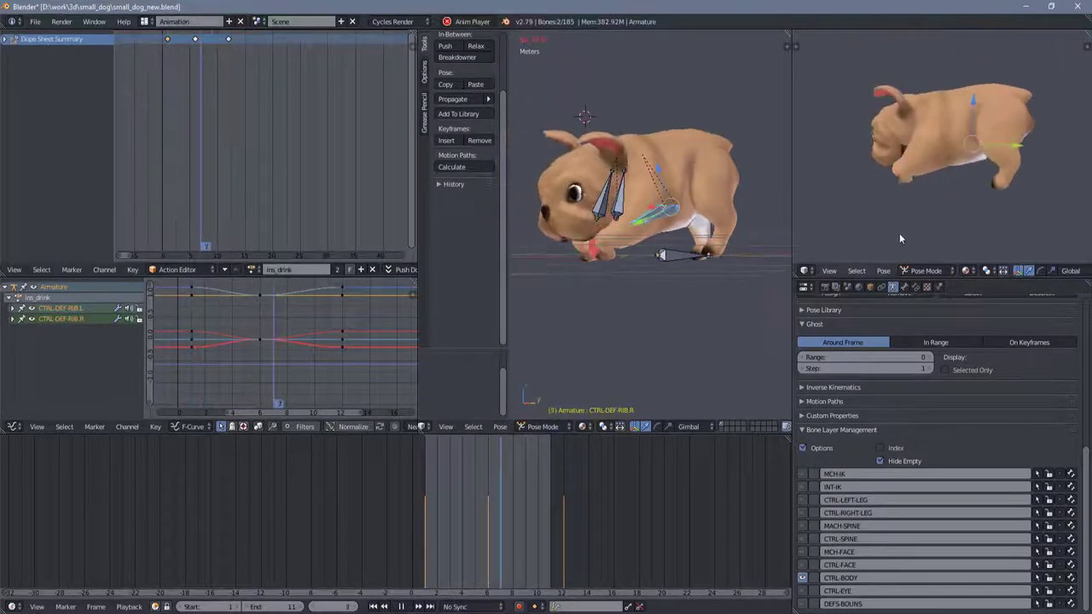
{"action": "key", "text": "Escape"}
{"action": "key", "text": "Home"}
{"action": "key", "text": "g"}
{"action": "left_click", "coordinate": [281, 320]}
{"action": "left_click", "coordinate": [406, 607]}
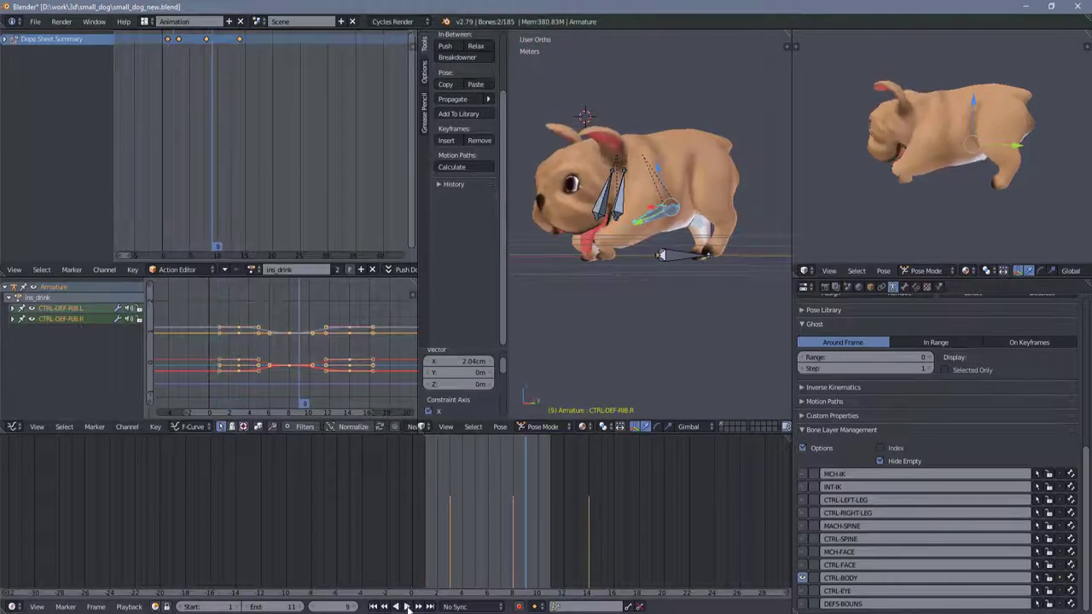
- Scale the peak rib keys down along Y to flatten the curves, then shift them in time
{"action": "left_click", "coordinate": [299, 376]}
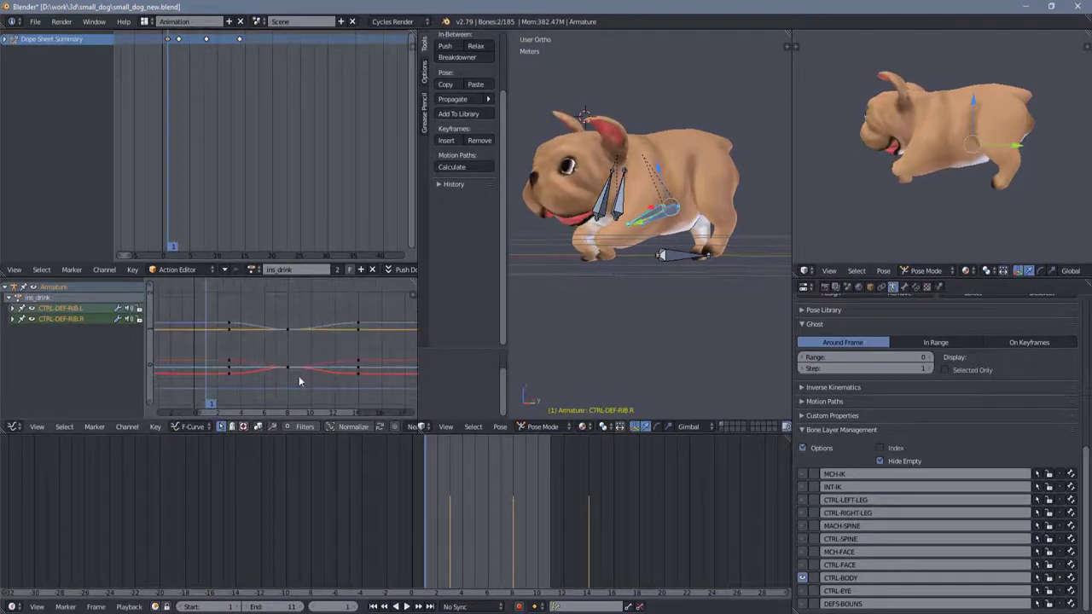
{"action": "left_click_drag", "start_coordinate": [389, 287], "coordinate": [391, 299], "text": "ctrl"}
{"action": "key", "text": "s"}
{"action": "key", "text": "y"}
{"action": "left_click", "coordinate": [376, 388]}
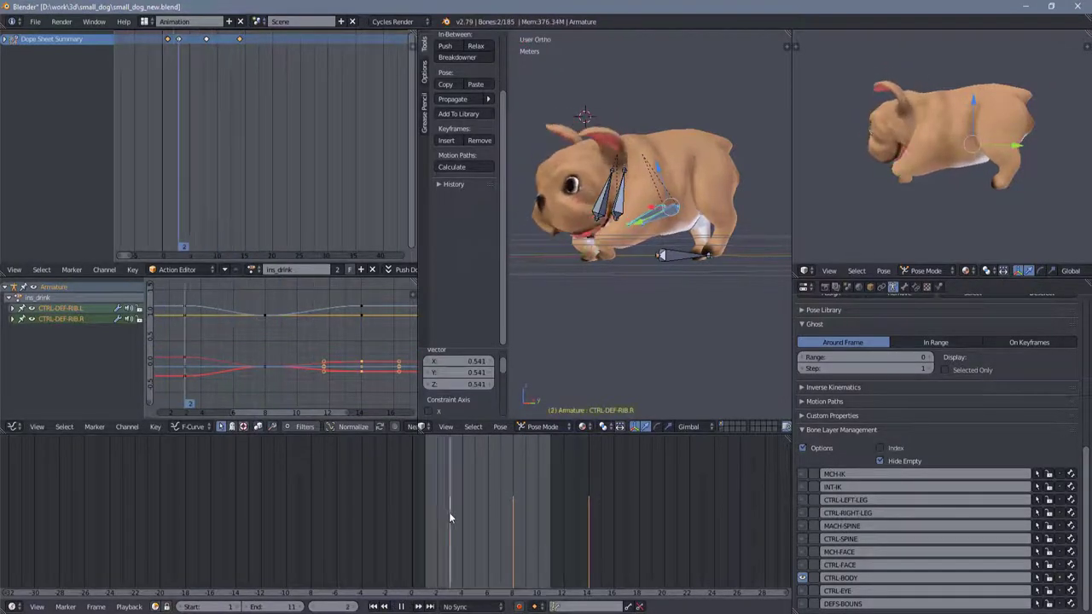
{"action": "scroll", "coordinate": [301, 367], "scroll_direction": "down", "scroll_amount": 2}
{"action": "left_click", "coordinate": [284, 366]}
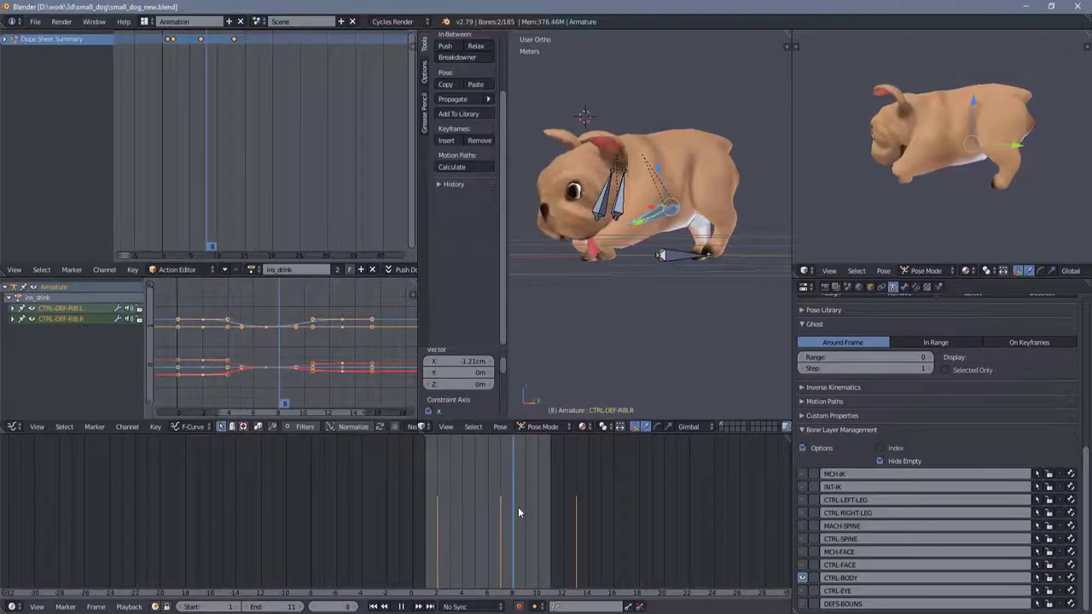
{"action": "key", "text": "alt+a"}
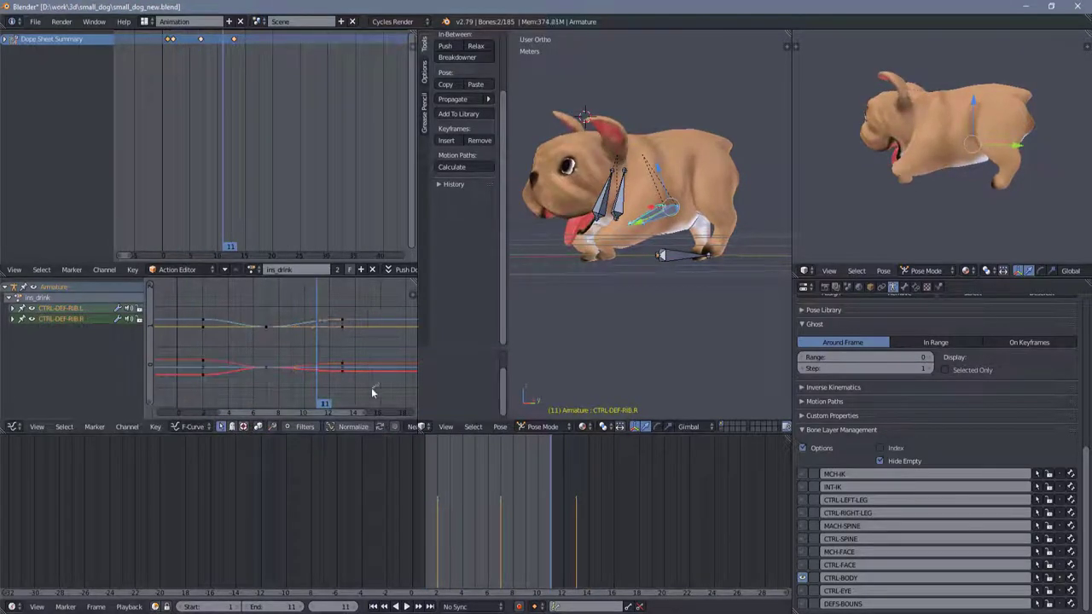
{"action": "left_click_drag", "start_coordinate": [546, 464], "coordinate": [441, 493]}
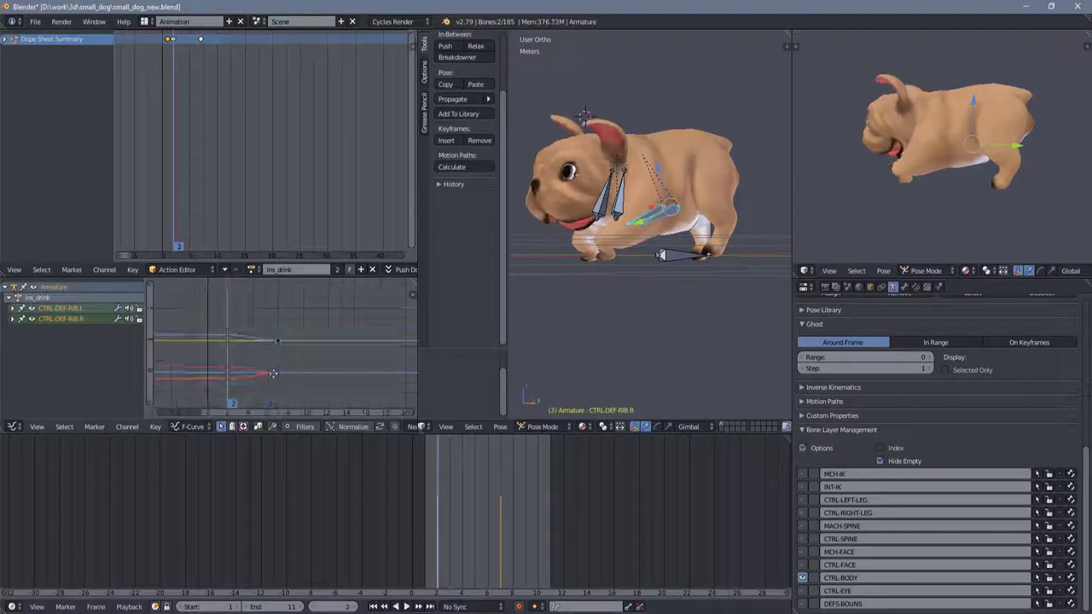
- Slide the rib keys along time, earlier then later by 4.51, and check the pose at frame 12
{"action": "key", "text": "g"}
{"action": "key", "text": "x"}
{"action": "left_click", "coordinate": [240, 360]}
{"action": "key", "text": "g"}
{"action": "key", "text": "x"}
{"action": "left_click", "coordinate": [371, 374]}
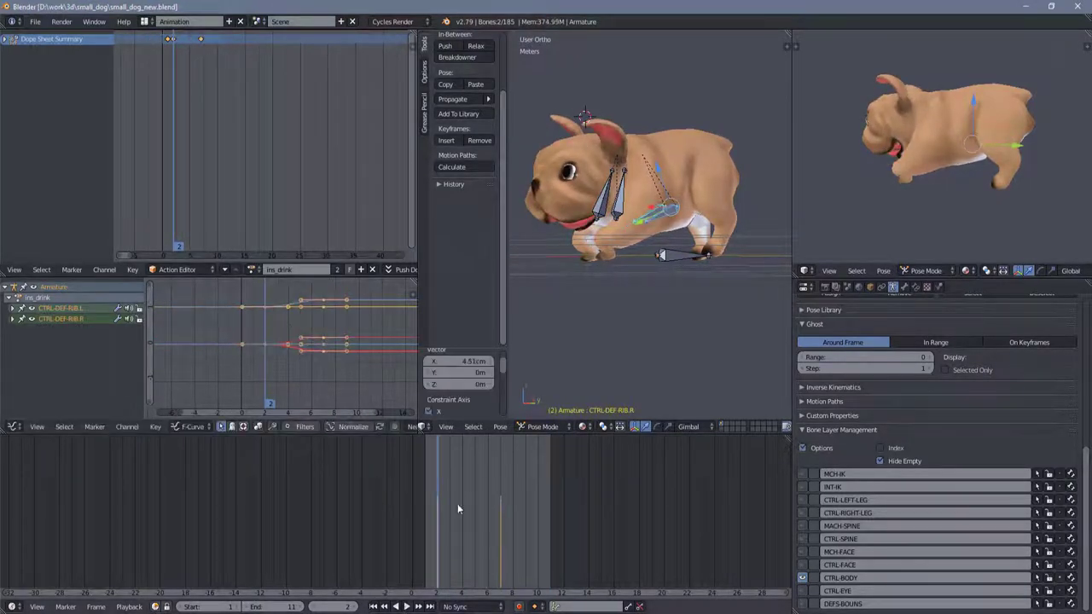
{"action": "left_click_drag", "start_coordinate": [441, 580], "coordinate": [563, 490]}
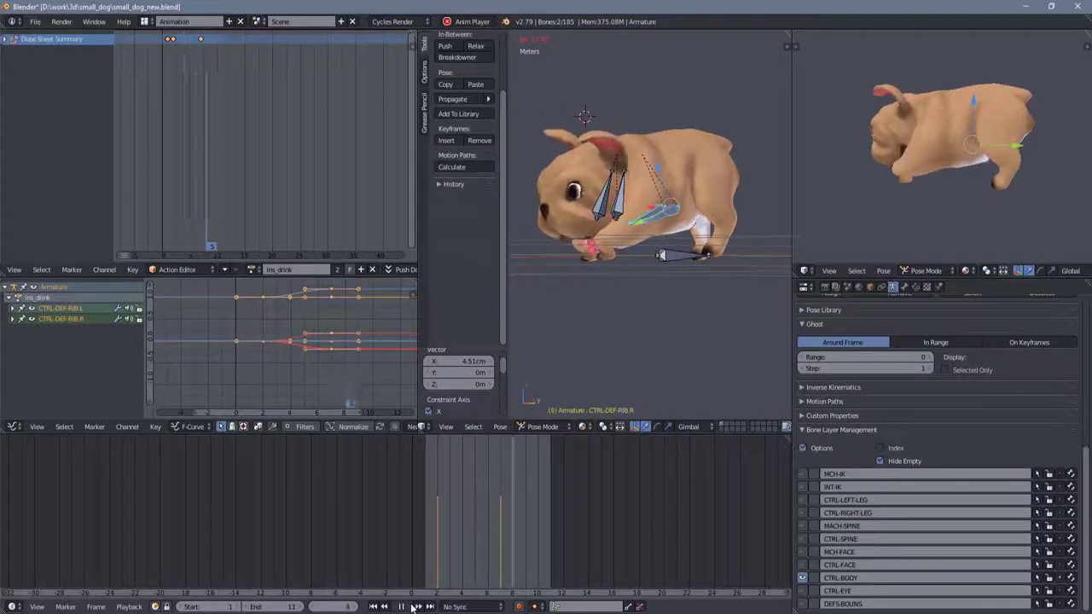
{"action": "key", "text": "ctrl+z"}
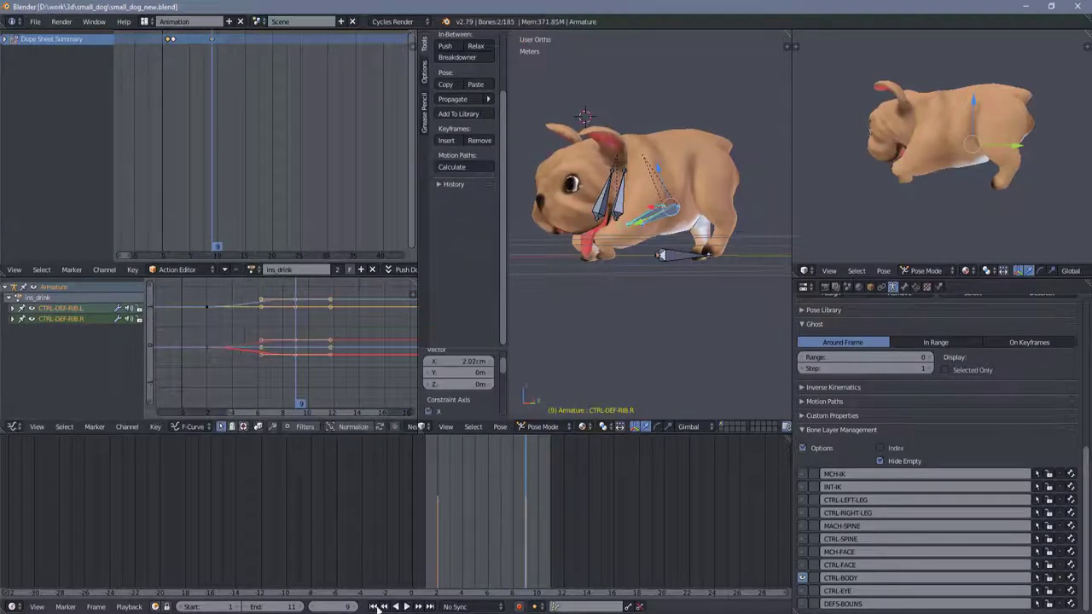
{"action": "left_click", "coordinate": [405, 606]}
{"action": "left_click", "coordinate": [405, 606]}
{"action": "left_click", "coordinate": [310, 373]}
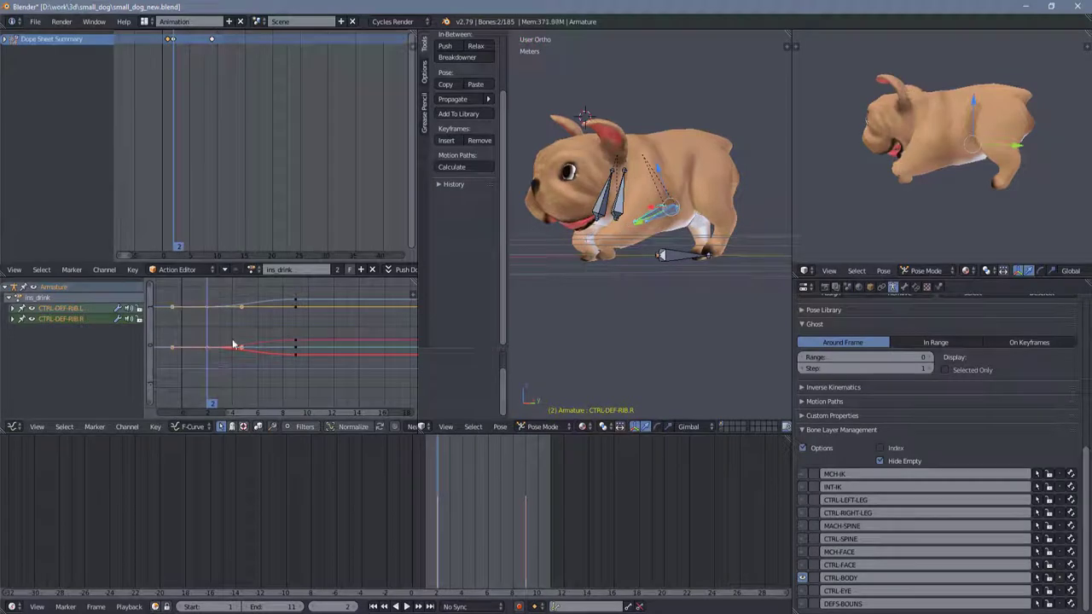
- Adjust the selected rib keys again and review the timing in playback
{"action": "key", "text": "ctrl+z"}
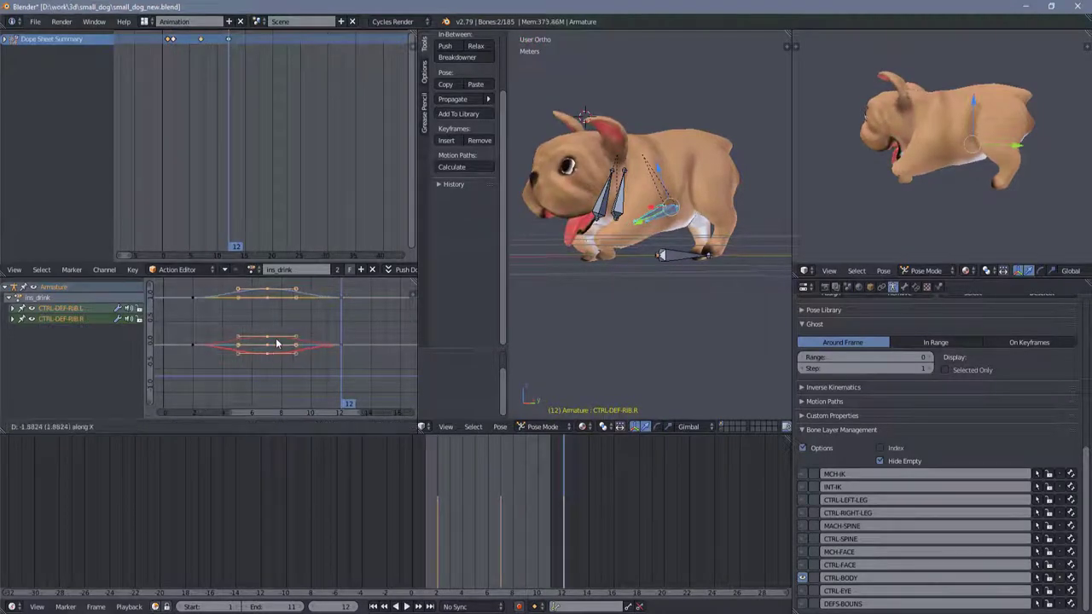
{"action": "left_click", "coordinate": [405, 607]}
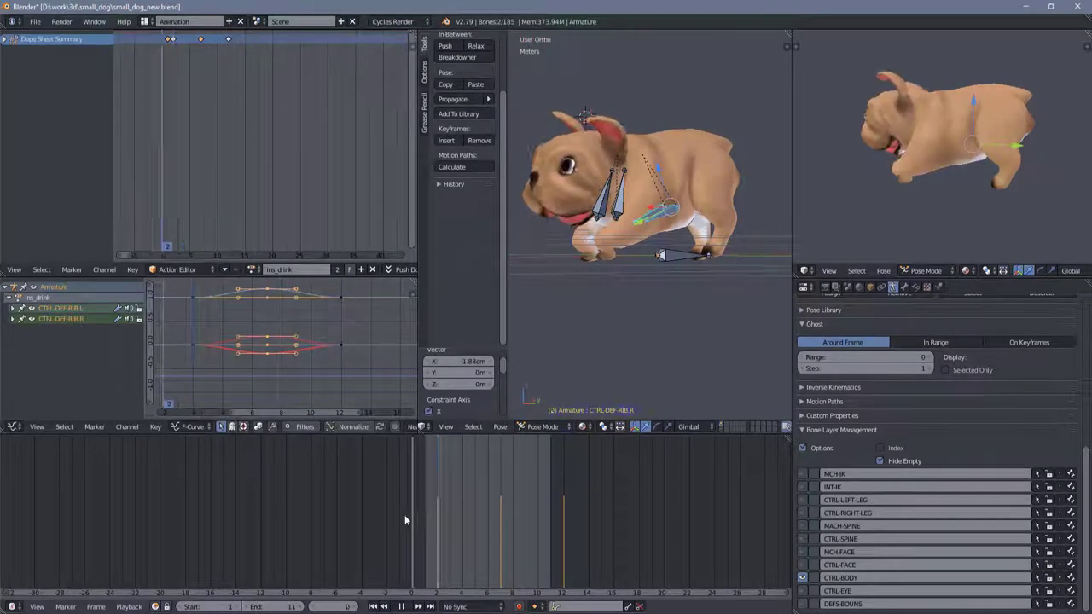
{"action": "key", "text": "ctrl+z"}
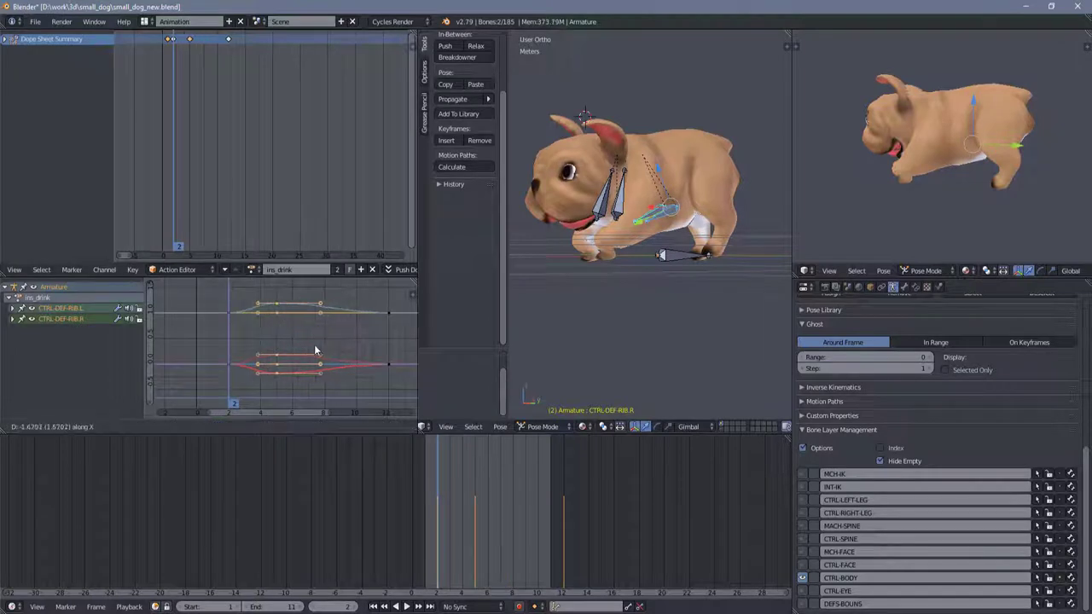
{"action": "left_click", "coordinate": [314, 350]}
{"action": "left_click", "coordinate": [405, 606]}
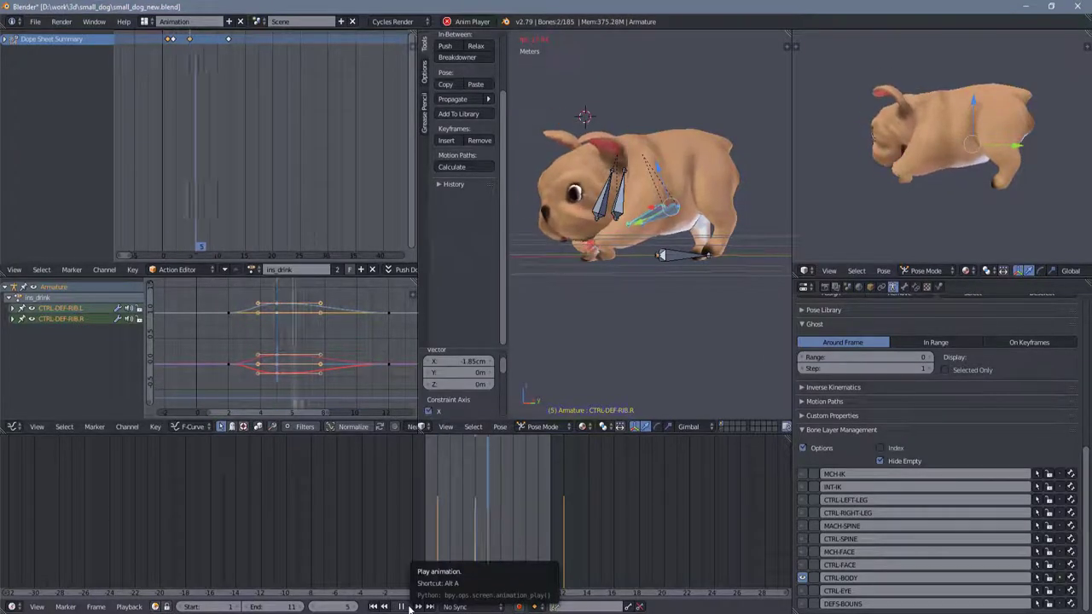
{"action": "left_click_drag", "start_coordinate": [471, 549], "coordinate": [452, 525]}
- Shift the rib keys slightly earlier along the time axis and replay to review
{"action": "key", "text": "g"}
{"action": "key", "text": "x"}
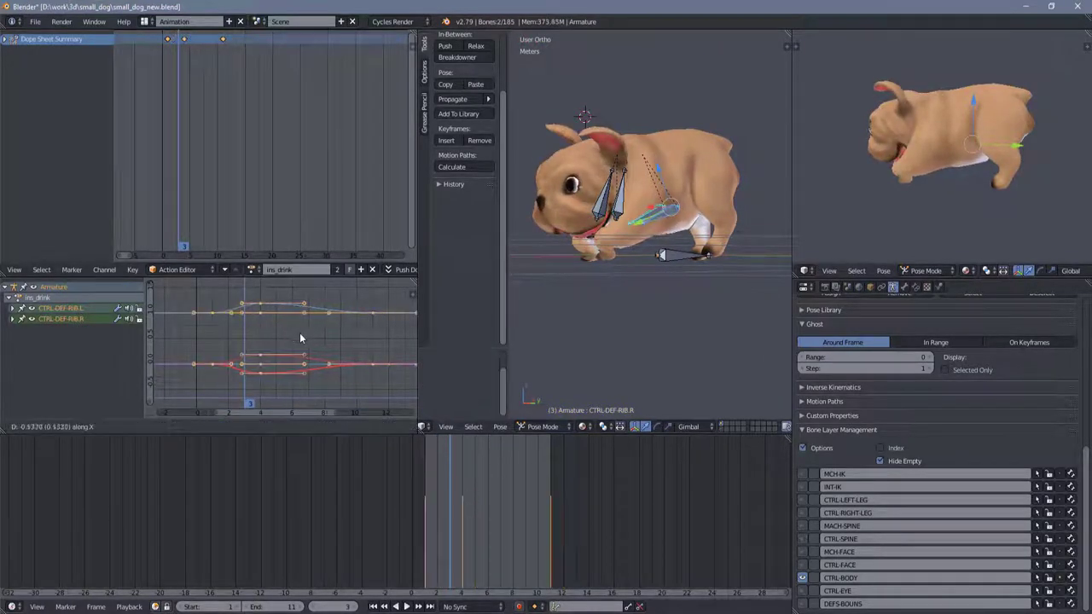
{"action": "left_click", "coordinate": [299, 333]}
{"action": "left_click", "coordinate": [405, 607]}
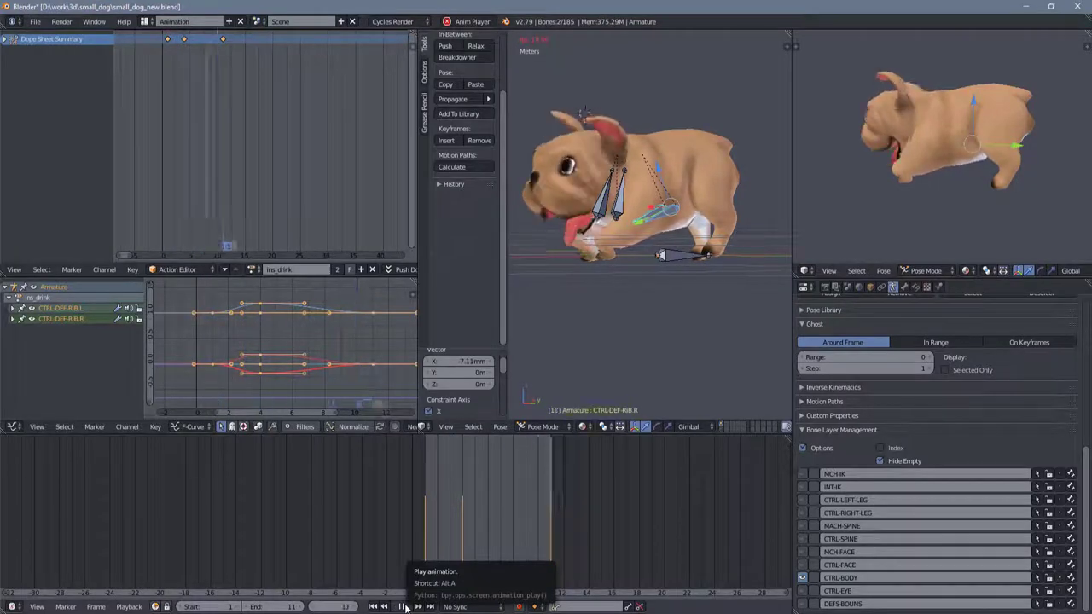
{"action": "left_click", "coordinate": [406, 606]}
{"action": "left_click", "coordinate": [337, 344]}
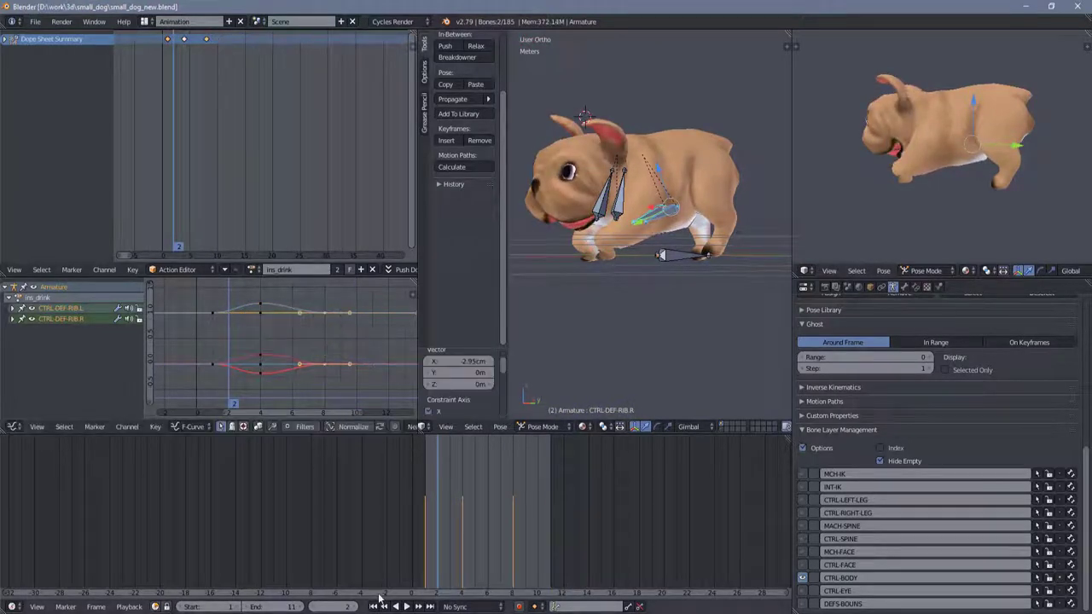
{"action": "left_click", "coordinate": [405, 607]}
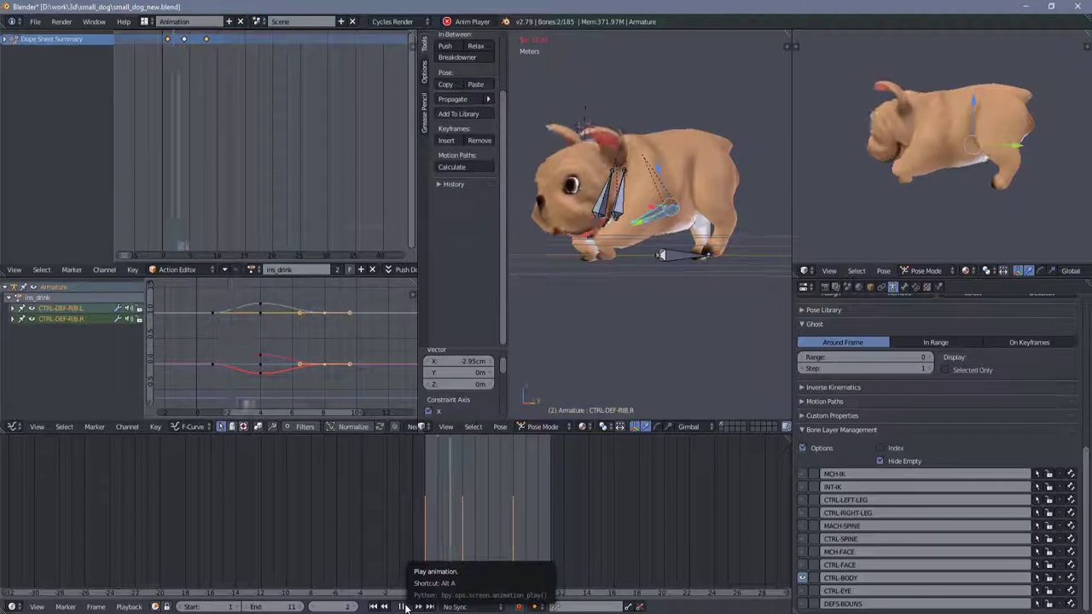
- Stop playback and hide the CTRL-BODY control bones
{"action": "scroll", "coordinate": [629, 339], "scroll_direction": "up", "scroll_amount": 3}
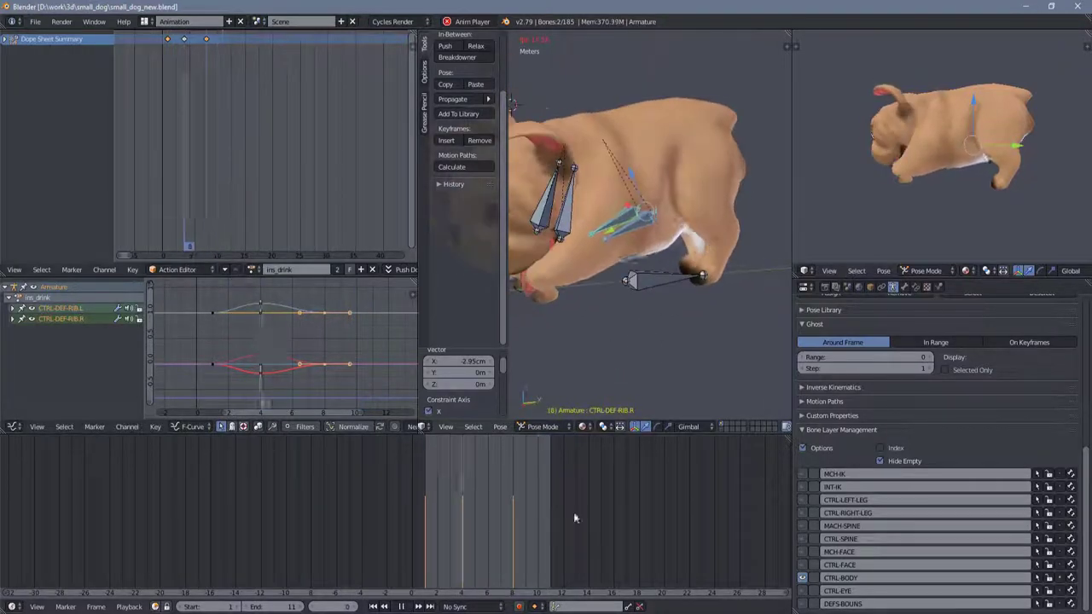
{"action": "middle_click_drag", "start_coordinate": [630, 341], "coordinate": [666, 188]}
{"action": "key", "text": "alt+a"}
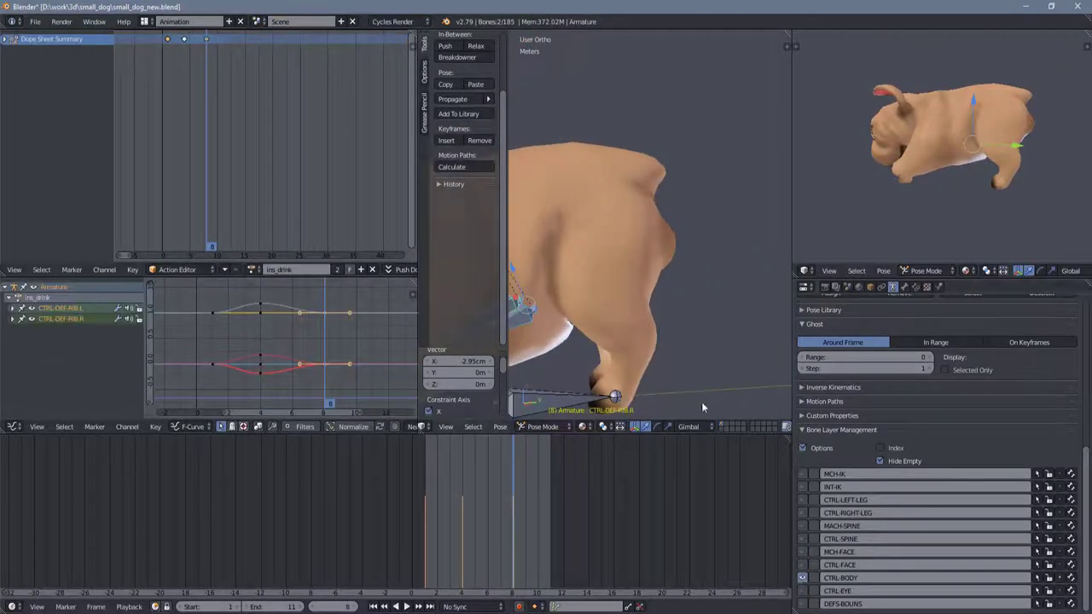
{"action": "left_click", "coordinate": [802, 578]}
- Rotate the tail control bone about the X axis, then undo the extra DEF-TAIL keys
{"action": "middle_click_drag", "start_coordinate": [664, 300], "coordinate": [663, 222]}
{"action": "right_click", "coordinate": [663, 222]}
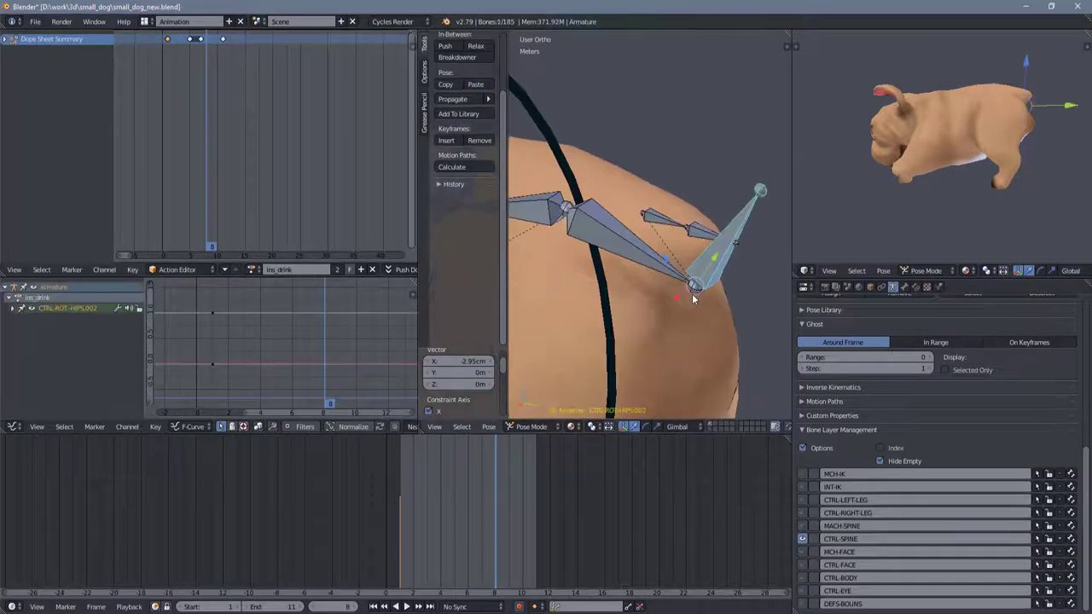
{"action": "left_click", "coordinate": [678, 243]}
{"action": "key", "text": "alt+a"}
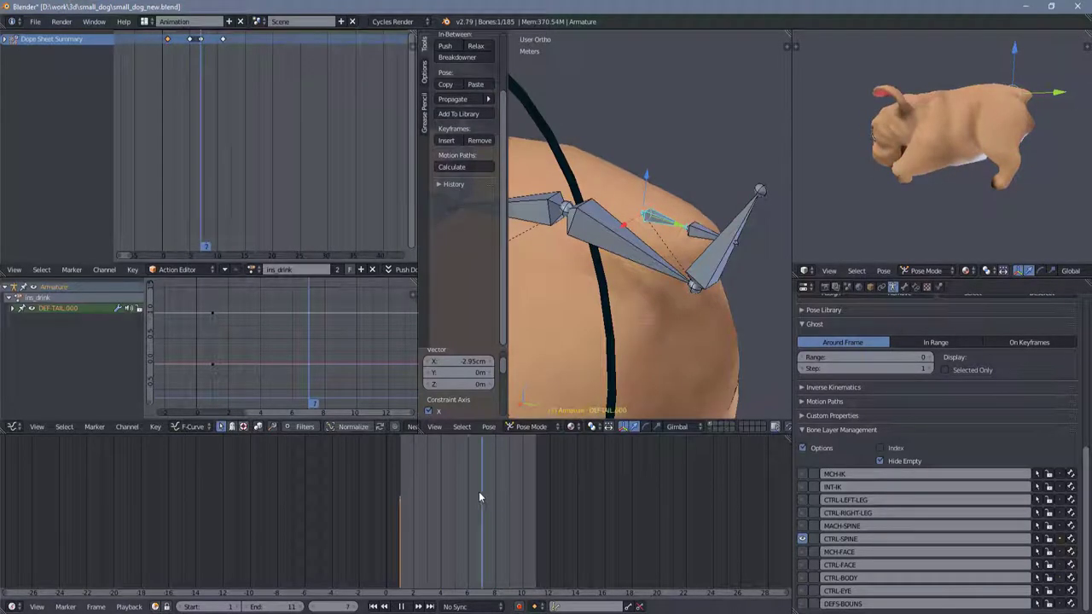
{"action": "key", "text": "alt+a"}
{"action": "key", "text": "r"}
{"action": "key", "text": "x"}
{"action": "left_click", "coordinate": [670, 184]}
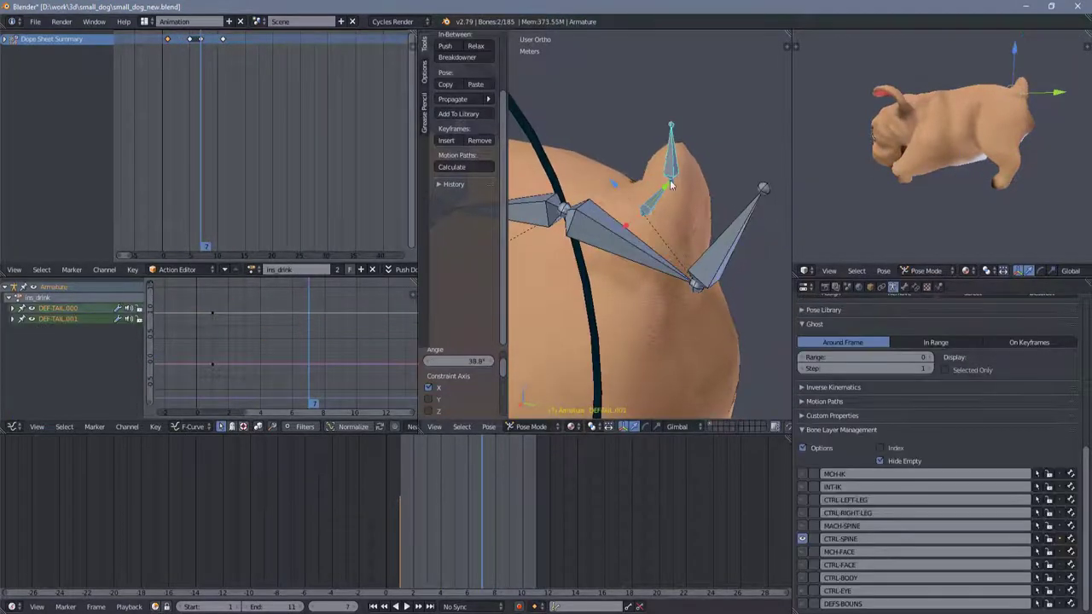
{"action": "key", "text": "ctrl+z"}
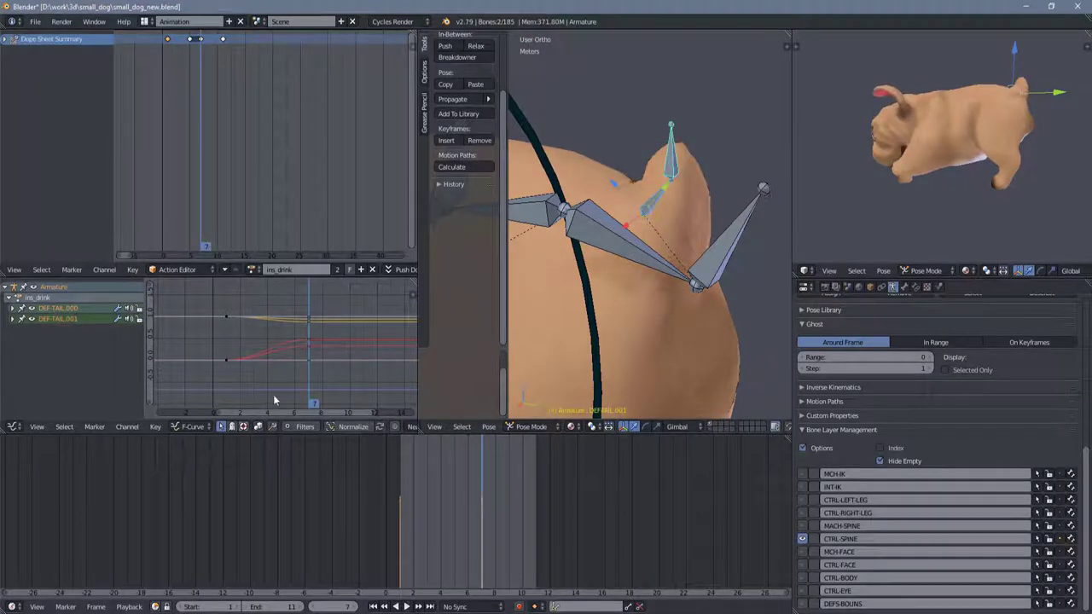
- Shift the tail keyframes about 3 frames earlier and play back to check the timing
{"action": "left_click", "coordinate": [395, 607]}
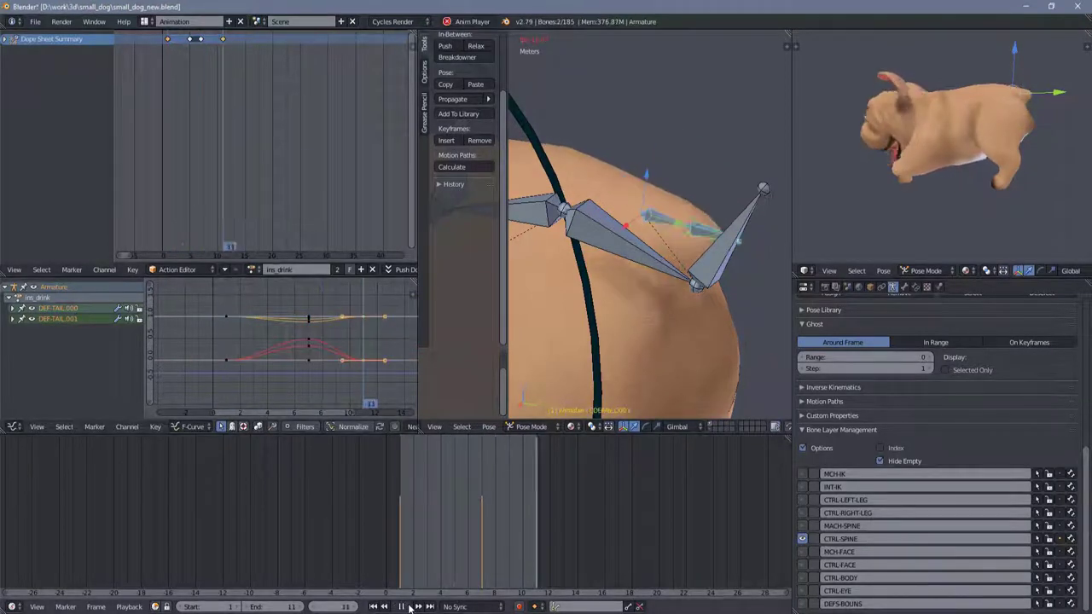
{"action": "left_click", "coordinate": [403, 606]}
{"action": "scroll", "coordinate": [299, 346], "scroll_direction": "down", "scroll_amount": 1}
{"action": "left_click", "coordinate": [357, 338]}
{"action": "key", "text": "alt+a"}
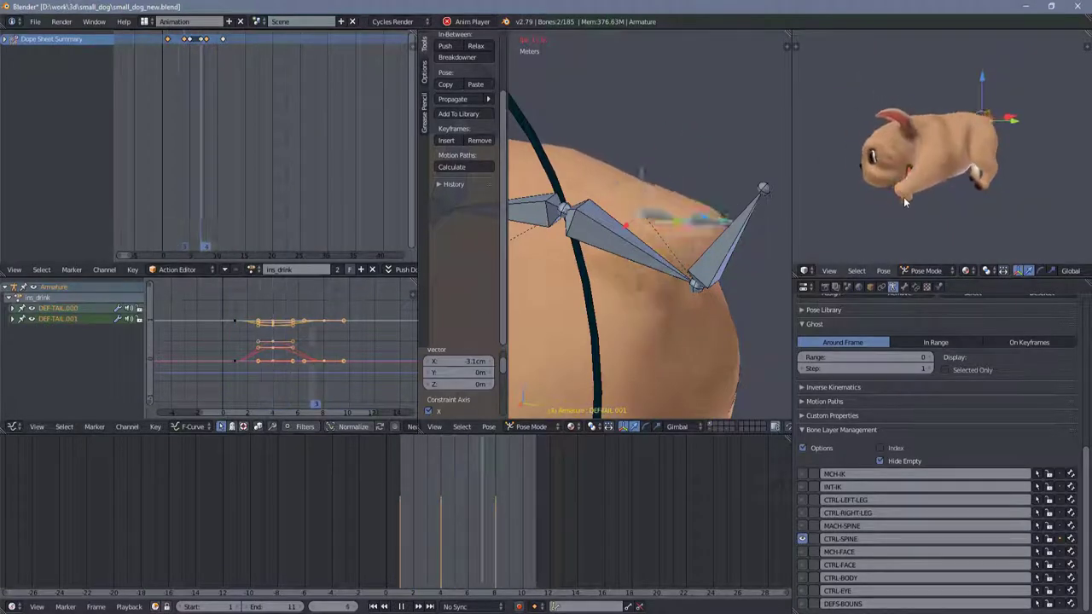
{"action": "key", "text": "Escape"}
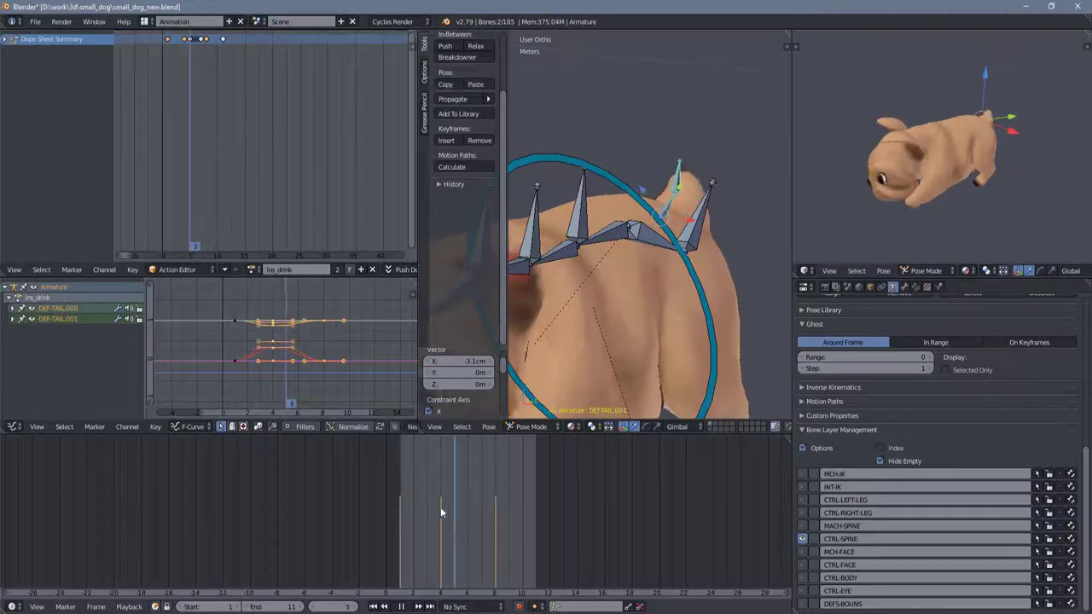
- Pause playback on the pose and show the face control bones
{"action": "key", "text": "alt+a"}
{"action": "left_click", "coordinate": [802, 565]}
{"action": "scroll", "coordinate": [671, 281], "scroll_direction": "up", "scroll_amount": 5}
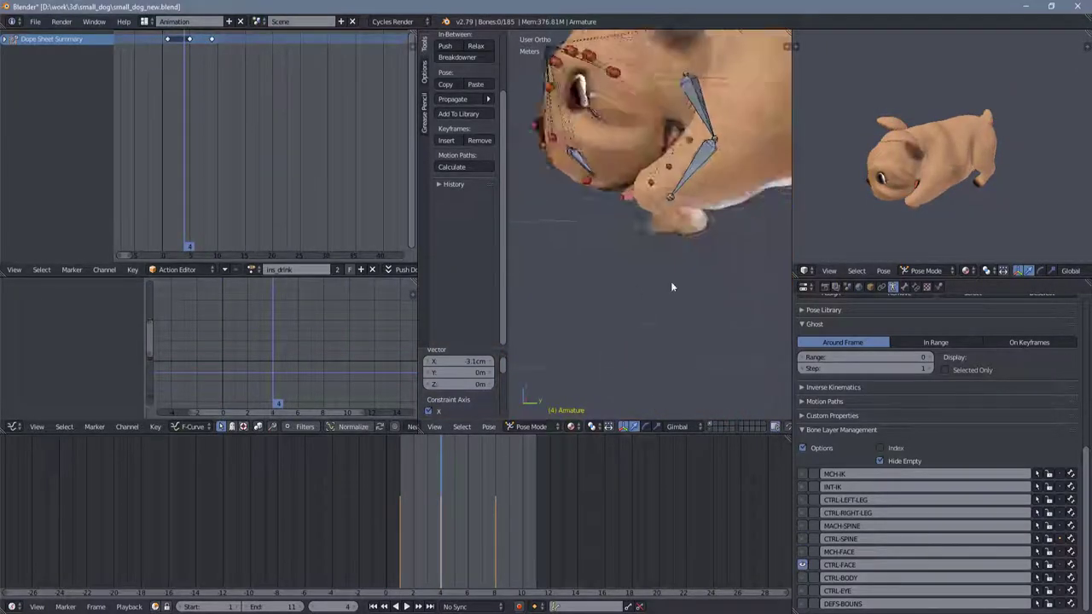
- Slide DEF-TONG.006's keyframes left by -1.76 and scrub to review the tongue
{"action": "left_click_drag", "start_coordinate": [464, 474], "coordinate": [510, 453]}
{"action": "key", "text": "alt+a"}
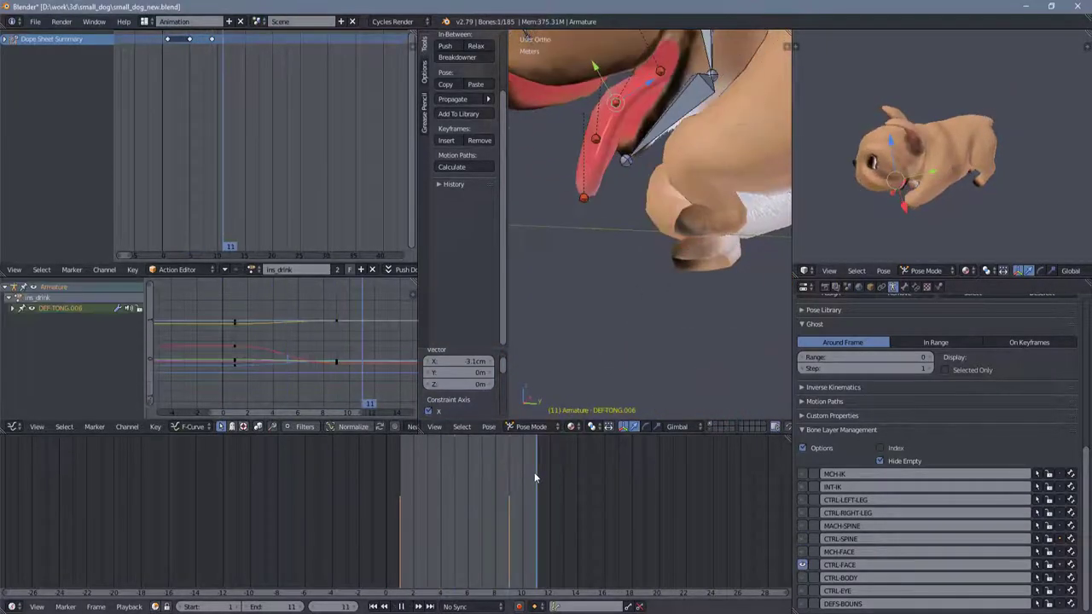
{"action": "left_click_drag", "start_coordinate": [398, 499], "coordinate": [508, 506]}
{"action": "key", "text": "a"}
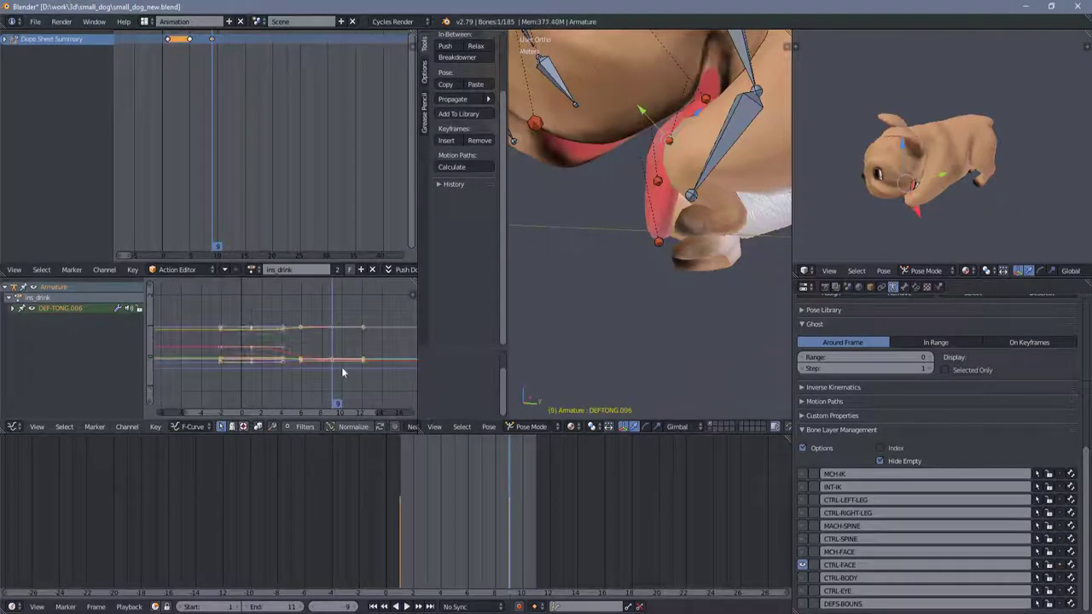
{"action": "left_click", "coordinate": [357, 341]}
{"action": "mouse_move", "coordinate": [513, 452]}
{"action": "left_mouse_down"}
{"action": "mouse_move", "coordinate": [492, 481]}
{"action": "mouse_move", "coordinate": [563, 479]}
{"action": "mouse_move", "coordinate": [510, 479]}
{"action": "left_mouse_up"}
{"action": "scroll", "coordinate": [749, 292], "scroll_direction": "down", "scroll_amount": 6}
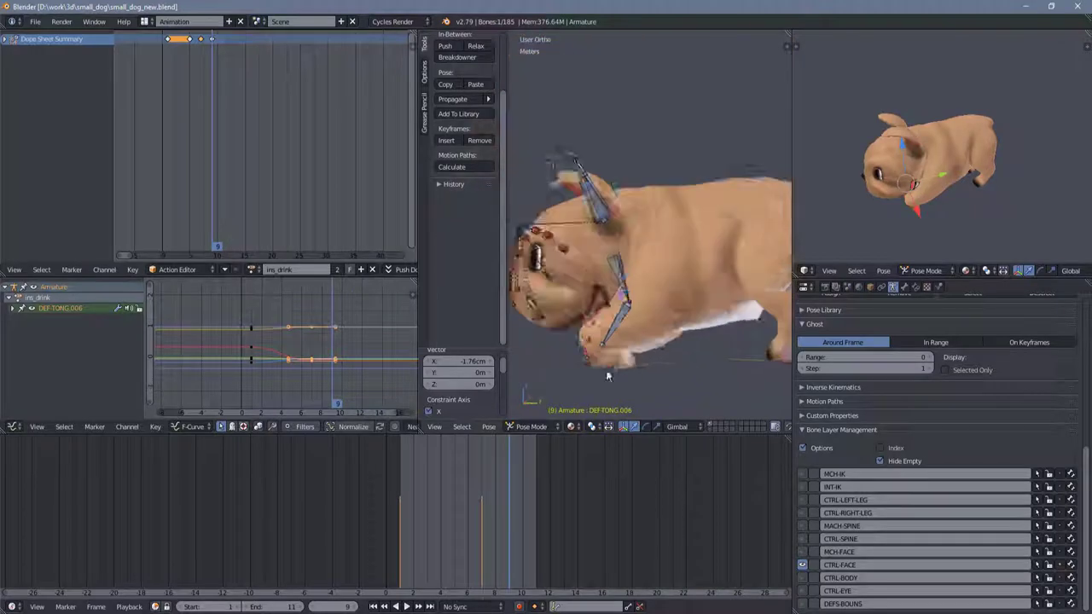
- Swap the face controls for the spine control bones and select the main body control ring
{"action": "left_click", "coordinate": [802, 565]}
{"action": "left_click", "coordinate": [802, 539]}
{"action": "right_click", "coordinate": [667, 268]}
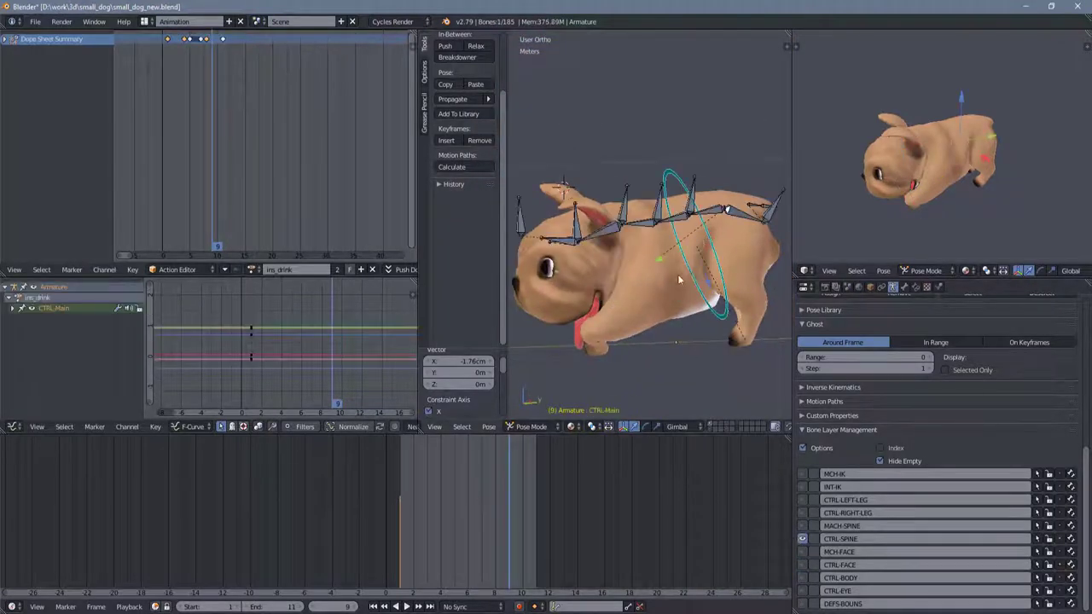
- Key CTRL_Main with LocRotScale and give it a small vertical offset at the first frame
{"action": "key", "text": "g"}
{"action": "left_click", "coordinate": [652, 254]}
{"action": "key", "text": "i"}
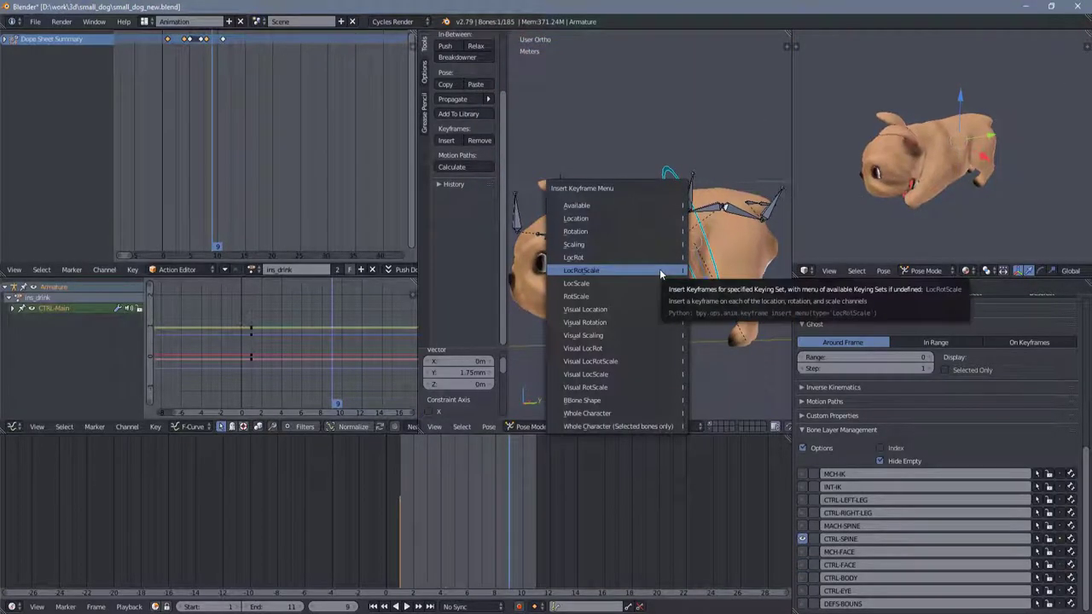
{"action": "left_click", "coordinate": [660, 269]}
{"action": "key", "text": "shift+Left"}
{"action": "key", "text": "g"}
{"action": "key", "text": "z"}
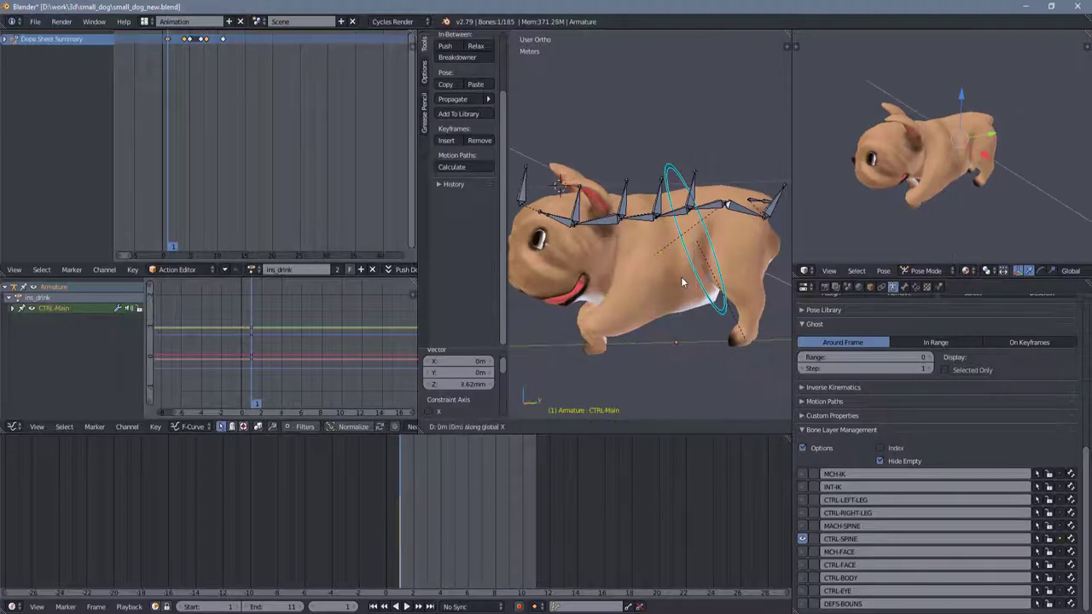
{"action": "left_click", "coordinate": [683, 282]}
- Play the drink animation, select the tail bone and replay from frame 5
{"action": "left_click", "coordinate": [408, 607]}
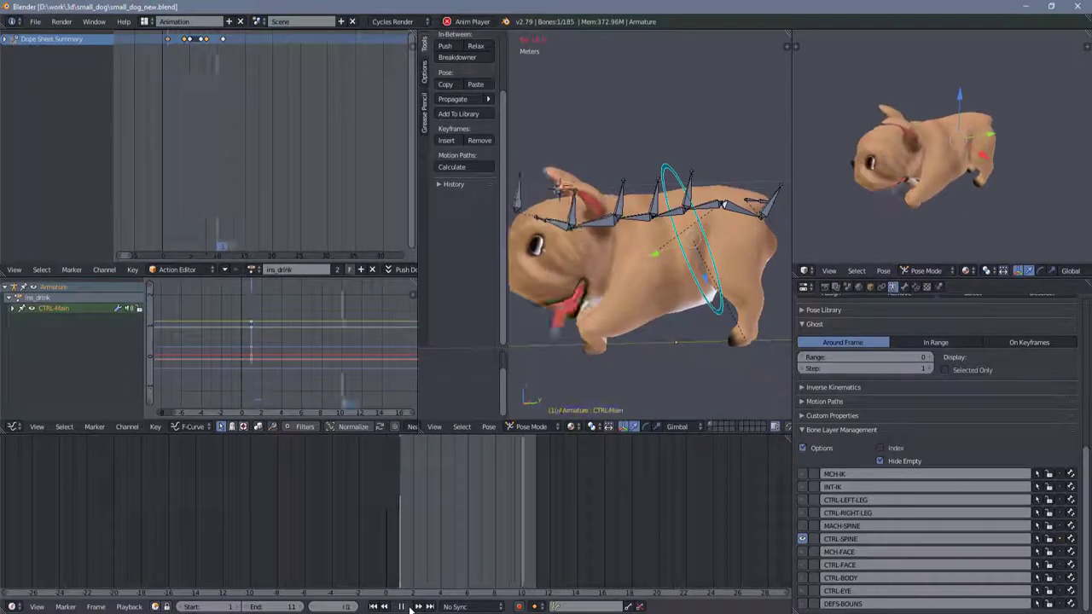
{"action": "left_click", "coordinate": [408, 606]}
{"action": "right_click", "coordinate": [754, 190]}
{"action": "left_click", "coordinate": [456, 477]}
{"action": "key", "text": "alt+a"}
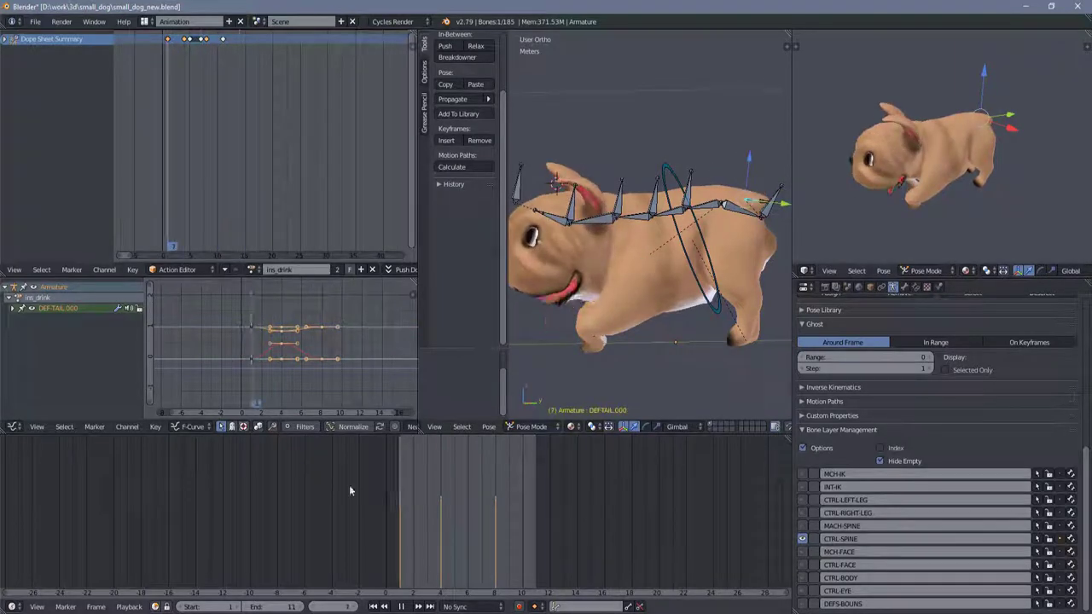
- Watch the drinking loop in a maximised viewport from side and front views
{"action": "key", "text": "ctrl+space"}
{"action": "mouse_move", "coordinate": [758, 472]}
{"action": "middle_mouse_down"}
{"action": "mouse_move", "coordinate": [575, 442]}
{"action": "mouse_move", "coordinate": [662, 548]}
{"action": "middle_mouse_up"}
{"action": "key", "text": "ctrl+space"}
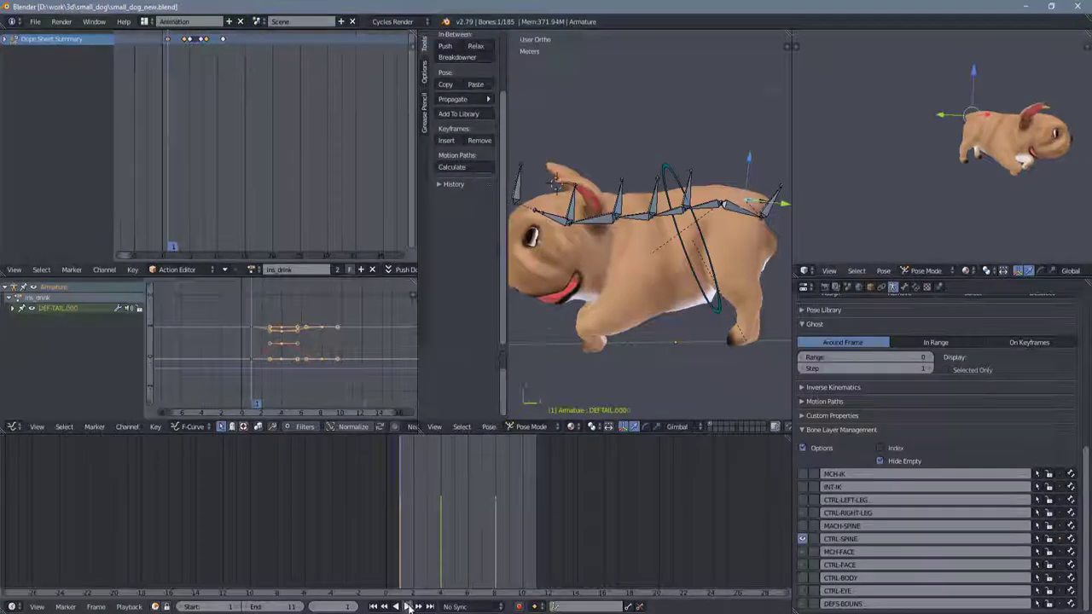
{"action": "key", "text": "ctrl+space"}
{"action": "mouse_move", "coordinate": [808, 385]}
{"action": "middle_mouse_down"}
{"action": "mouse_move", "coordinate": [916, 404]}
{"action": "mouse_move", "coordinate": [791, 504]}
{"action": "middle_mouse_up"}
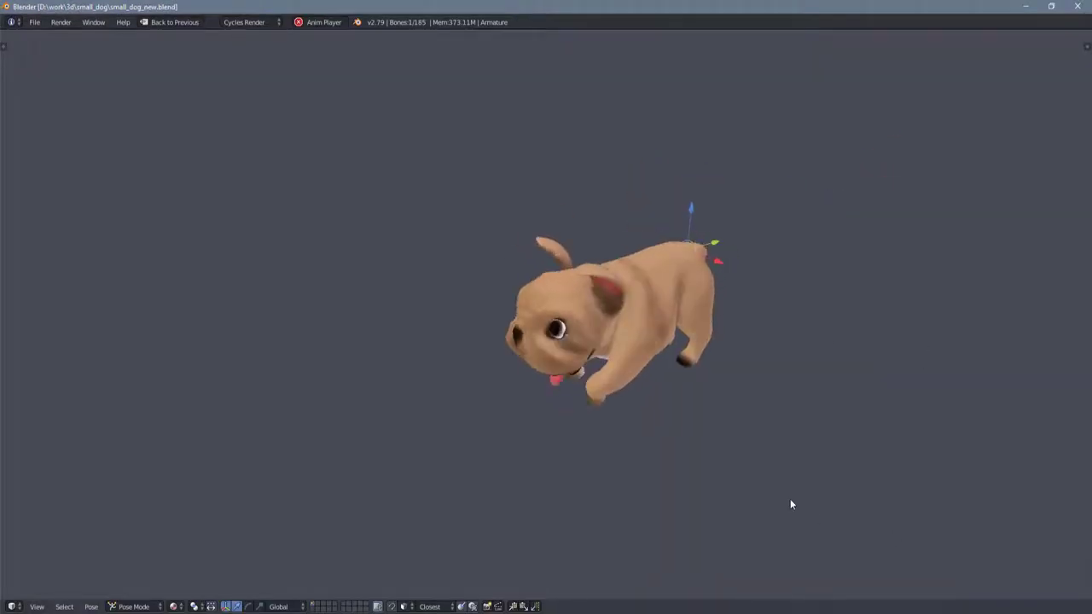
{"action": "key", "text": "ctrl+space"}
{"action": "left_click", "coordinate": [252, 270]}
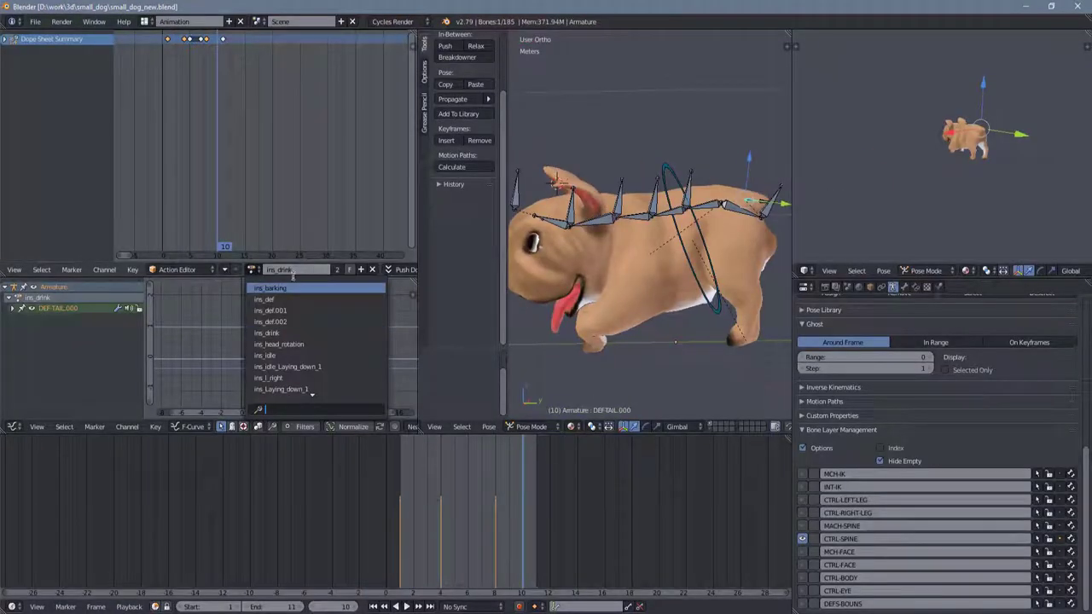
- Load ins_idle at frame 1, save the blend file, and show the eye control bones
{"action": "left_click", "coordinate": [271, 311]}
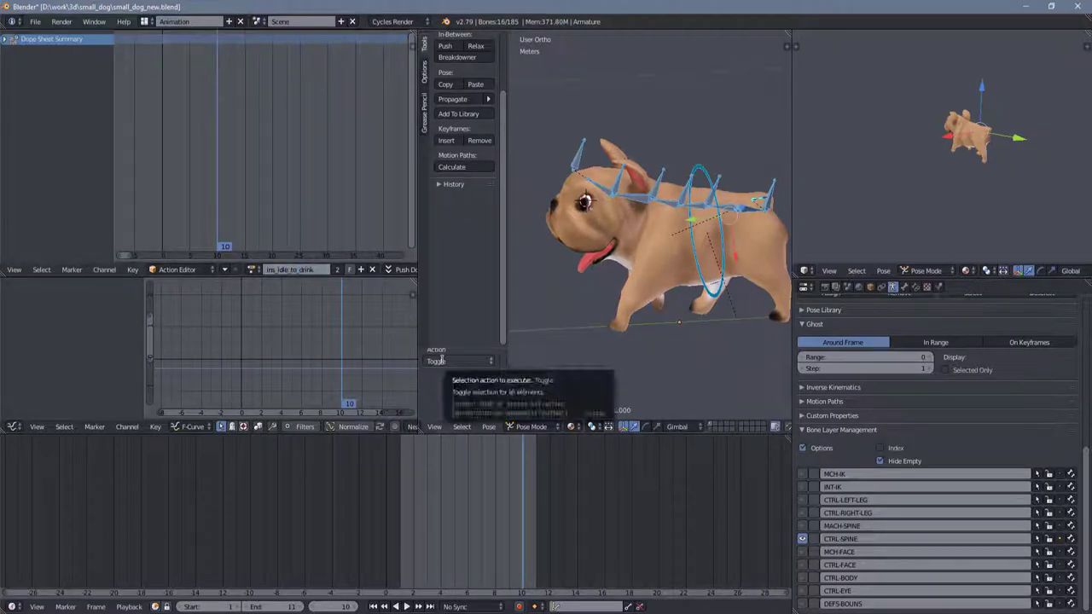
{"action": "key", "text": "ctrl+z"}
{"action": "key", "text": "ctrl+z"}
{"action": "key", "text": "alt+i"}
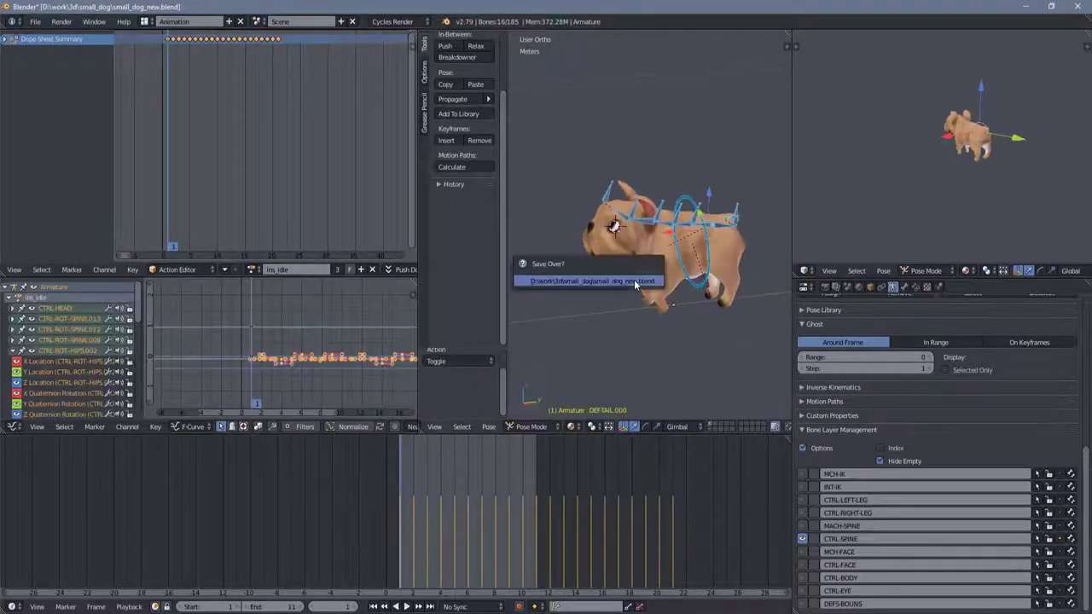
{"action": "left_click", "coordinate": [633, 279]}
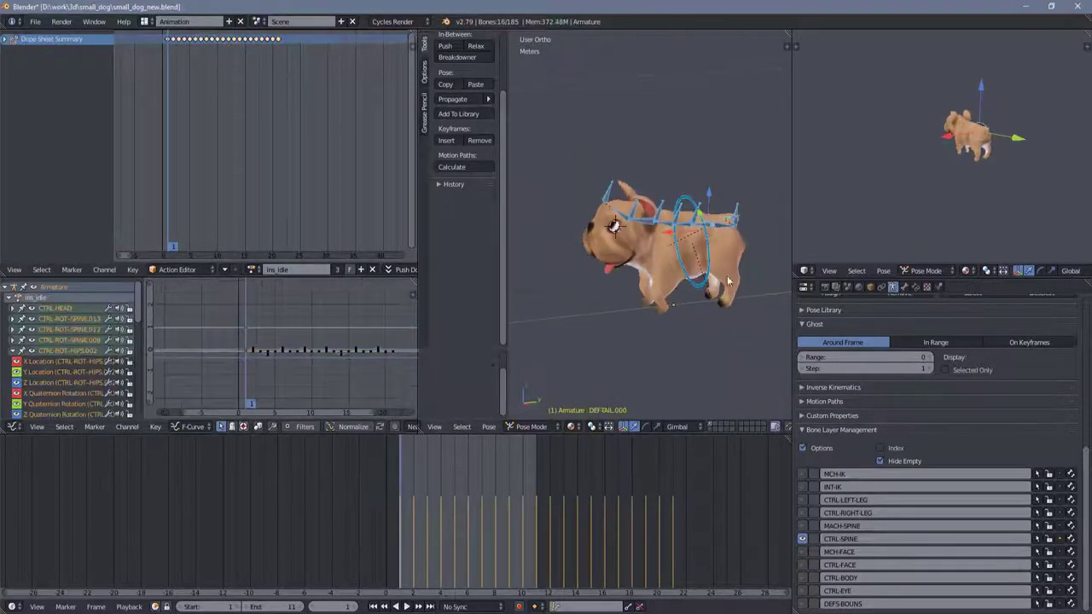
{"action": "left_click", "coordinate": [802, 590]}
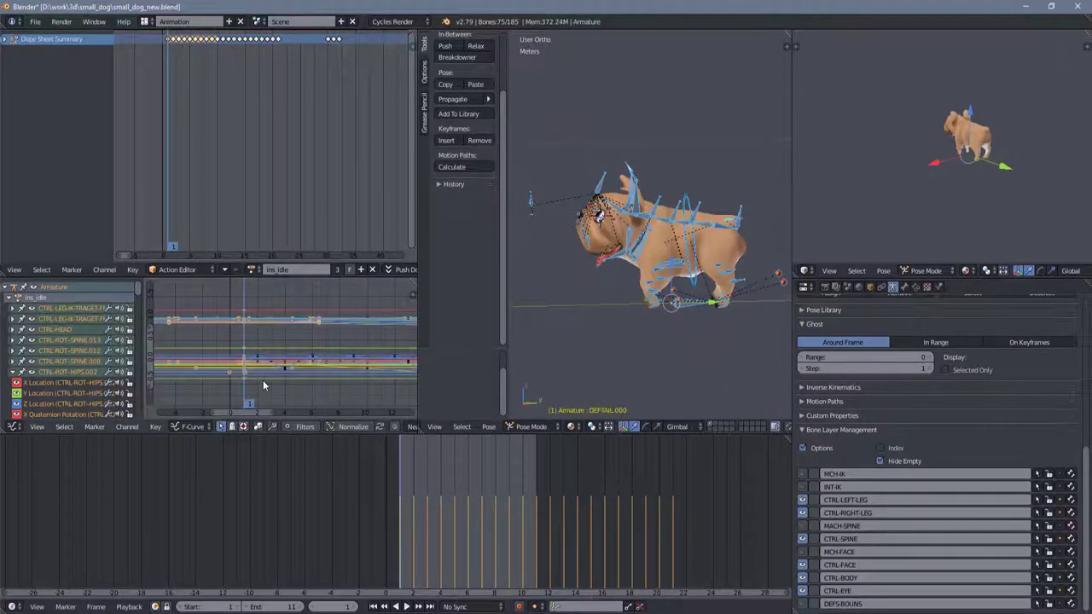
- Key LocRotScale on all bones in ins_idle_to_drink and play the transition
{"action": "left_click", "coordinate": [253, 270]}
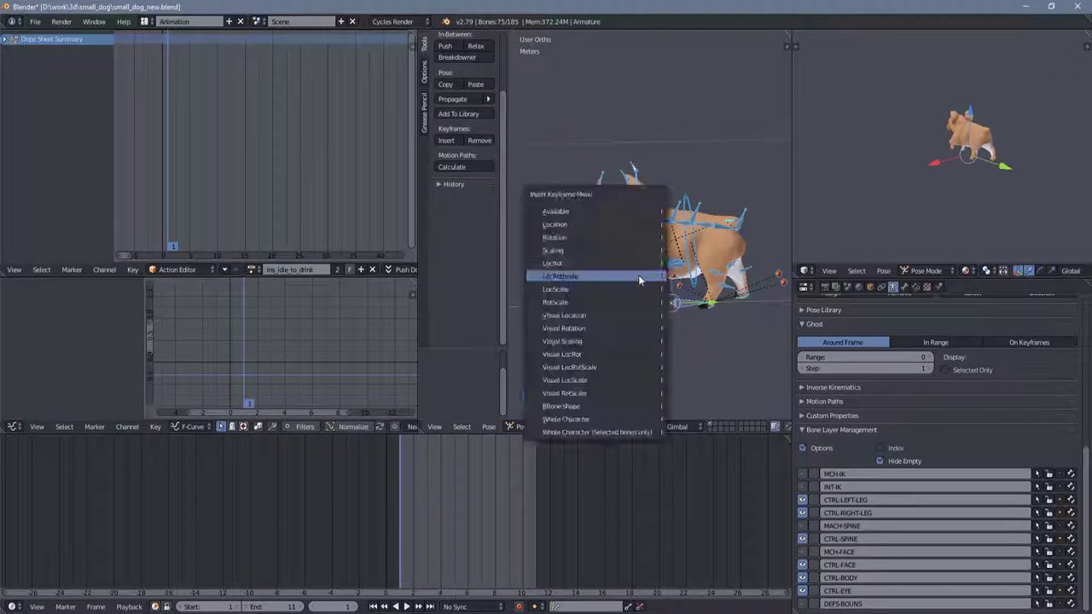
{"action": "left_click", "coordinate": [638, 275]}
{"action": "left_click", "coordinate": [255, 270]}
{"action": "left_click", "coordinate": [267, 321]}
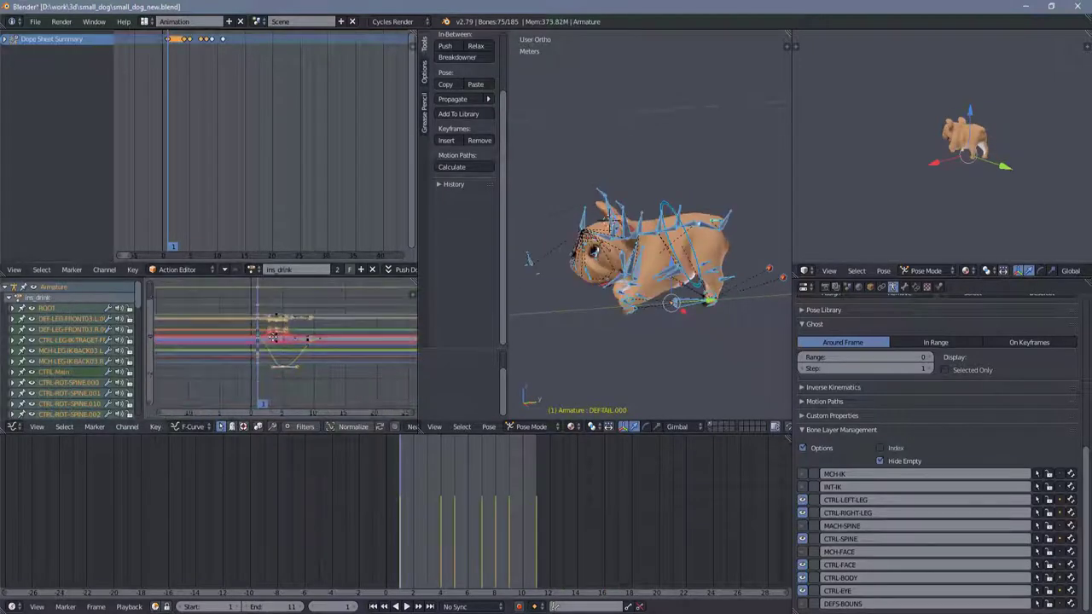
{"action": "left_click", "coordinate": [254, 270]}
{"action": "left_click", "coordinate": [282, 333]}
{"action": "key", "text": "alt+a"}
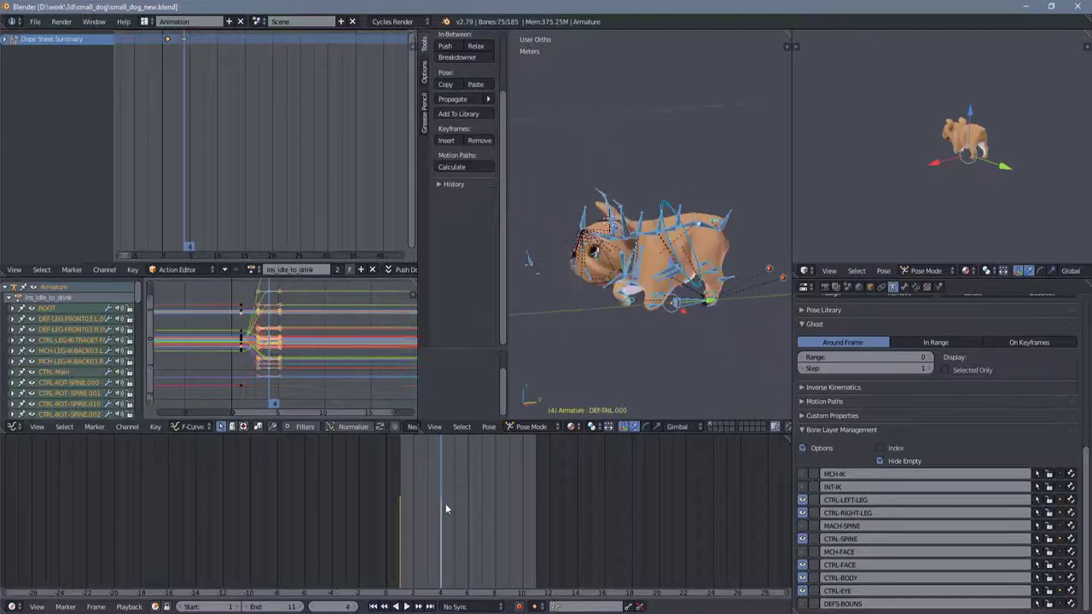
{"action": "scroll", "coordinate": [573, 316], "scroll_direction": "up", "scroll_amount": 4}
- Switch the rig back to ins_drink and select a front-leg bone
{"action": "left_click", "coordinate": [253, 269]}
{"action": "left_click", "coordinate": [267, 322]}
{"action": "right_click", "coordinate": [663, 320]}
{"action": "scroll", "coordinate": [663, 320], "scroll_direction": "down", "scroll_amount": 5}
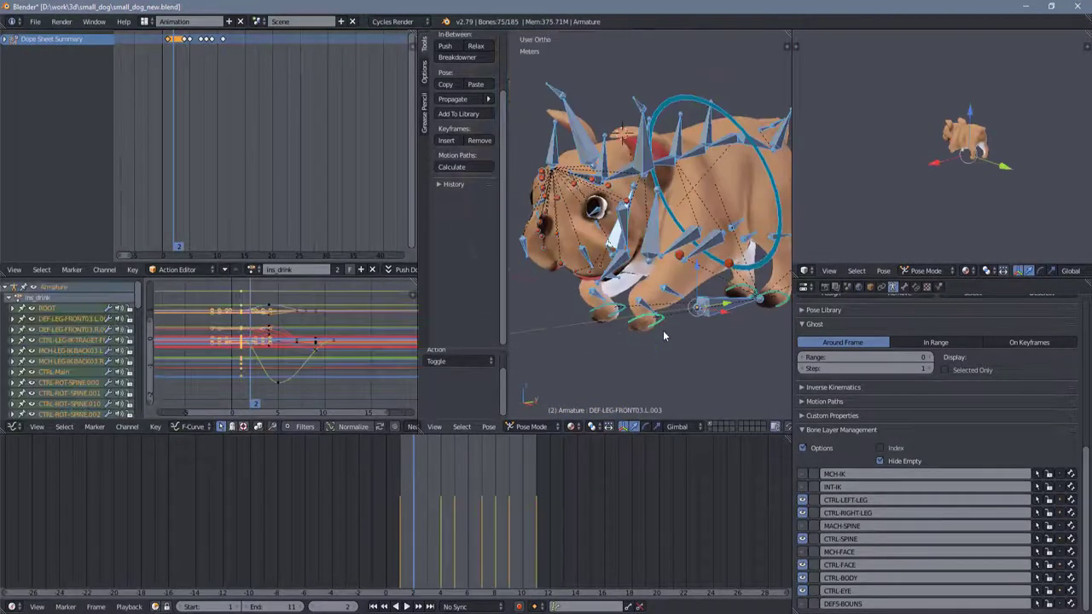
- Select every bone, go to frame 1, and switch to ins_idle_to_drink at frame 6
{"action": "key", "text": "a"}
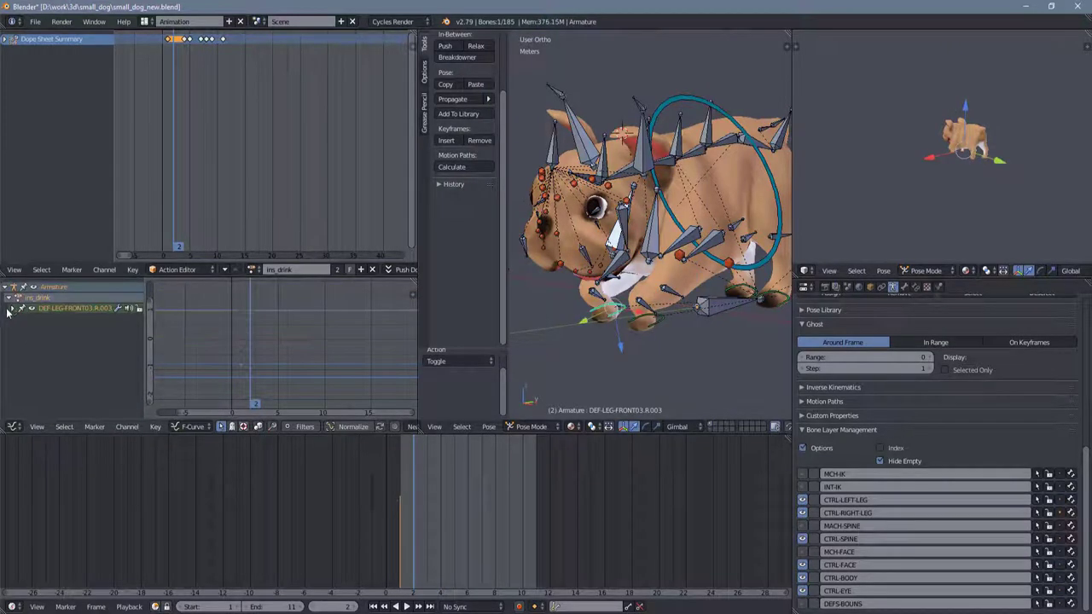
{"action": "key", "text": "a"}
{"action": "scroll", "coordinate": [640, 335], "scroll_direction": "up", "scroll_amount": 2}
{"action": "scroll", "coordinate": [632, 303], "scroll_direction": "down", "scroll_amount": 6}
{"action": "scroll", "coordinate": [632, 303], "scroll_direction": "up", "scroll_amount": 3}
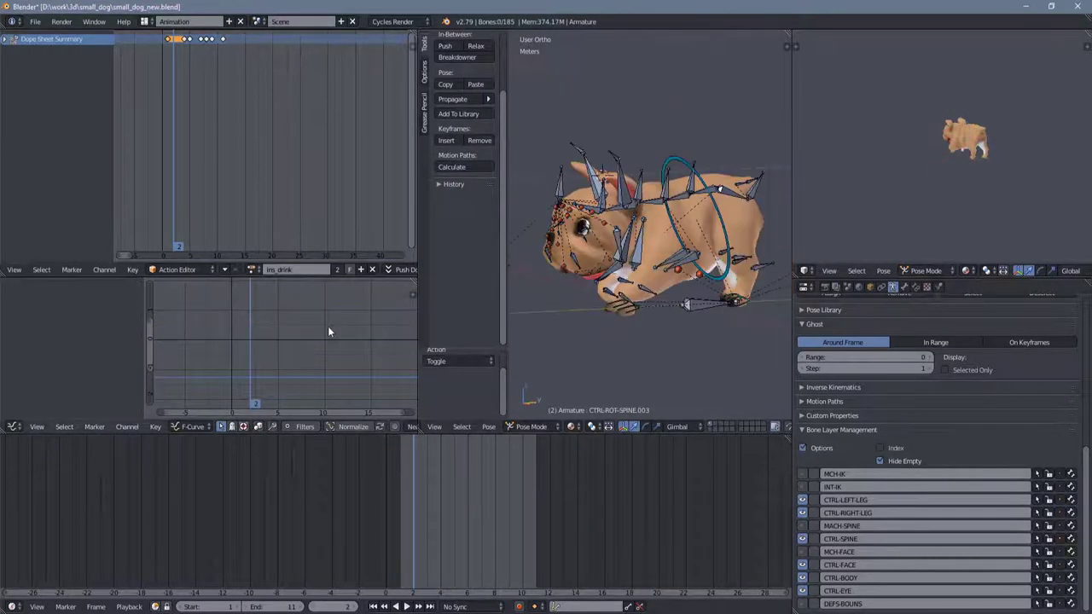
{"action": "left_click", "coordinate": [250, 349]}
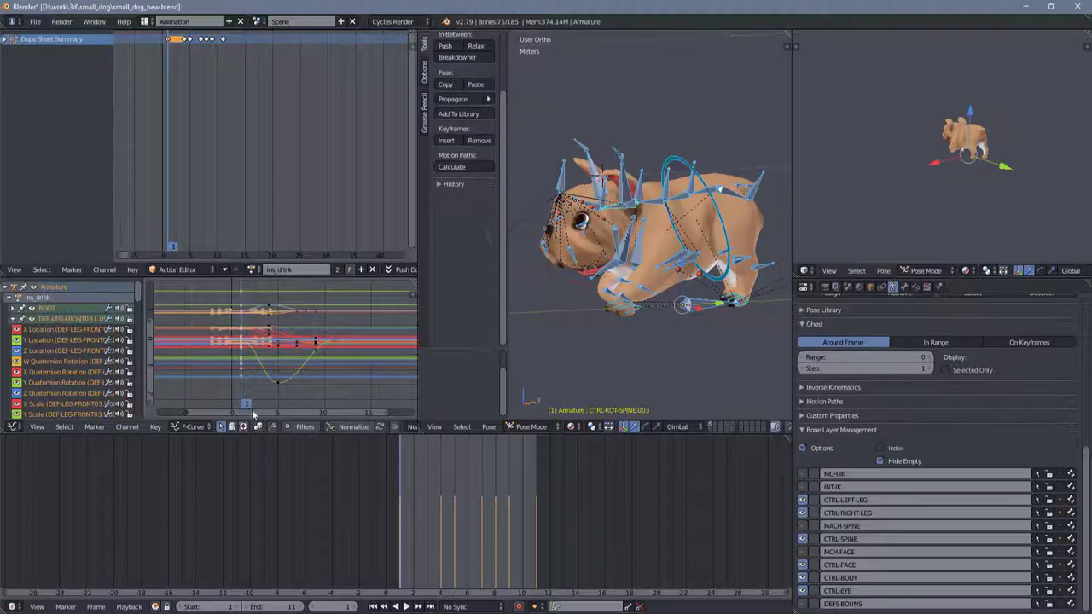
{"action": "left_click", "coordinate": [254, 270]}
{"action": "left_click", "coordinate": [281, 366]}
{"action": "left_click", "coordinate": [292, 375]}
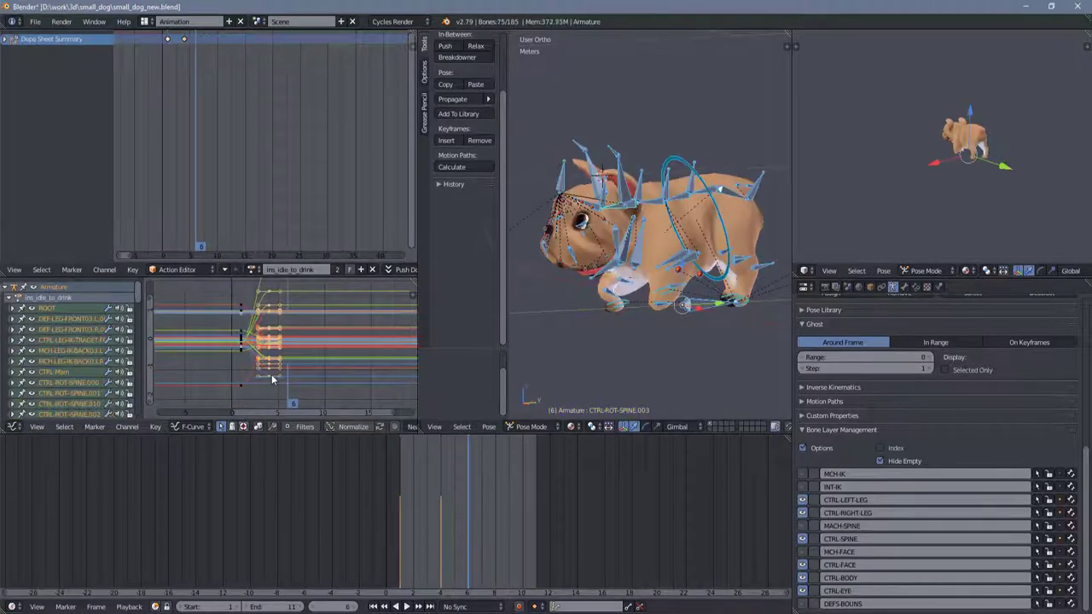
- Box-select the transition keyframes in the maximised Action Editor and play the animation
{"action": "key", "text": "ctrl+Up"}
{"action": "left_click_drag", "start_coordinate": [550, 190], "coordinate": [594, 390]}
{"action": "scroll", "coordinate": [599, 363], "scroll_direction": "down", "scroll_amount": 3}
{"action": "key", "text": "ctrl+Up"}
{"action": "key", "text": "Left"}
{"action": "scroll", "coordinate": [662, 297], "scroll_direction": "up", "scroll_amount": 5}
{"action": "key", "text": "a"}
{"action": "scroll", "coordinate": [715, 323], "scroll_direction": "down", "scroll_amount": 5}
{"action": "key", "text": "alt+a"}
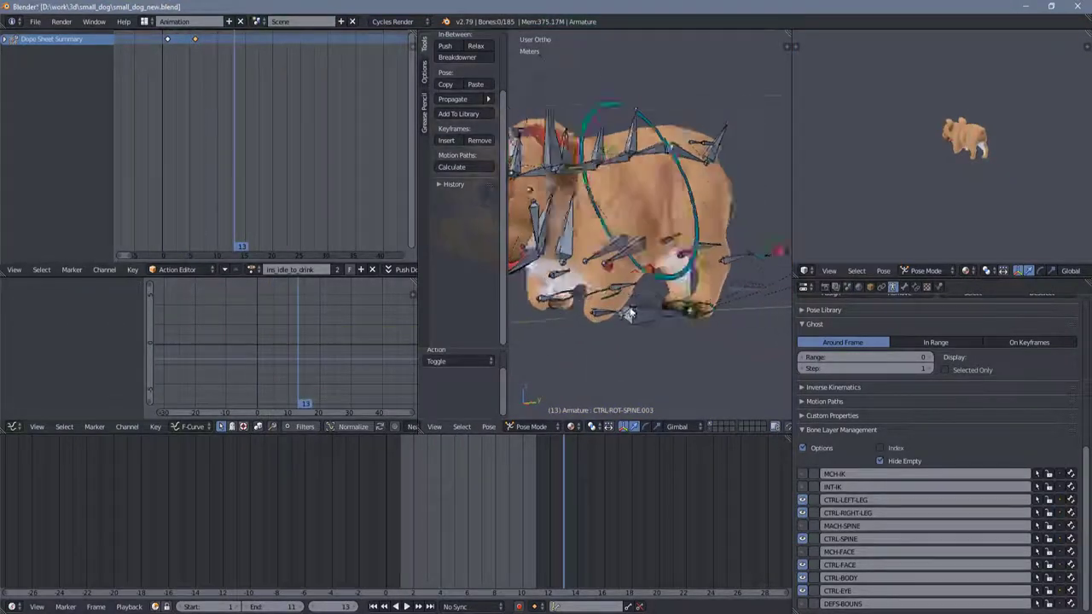
{"action": "key", "text": "alt+a"}
- Select the front foot bone, scrub to frame 9, and load ins_drink from the action list
{"action": "left_click", "coordinate": [572, 308]}
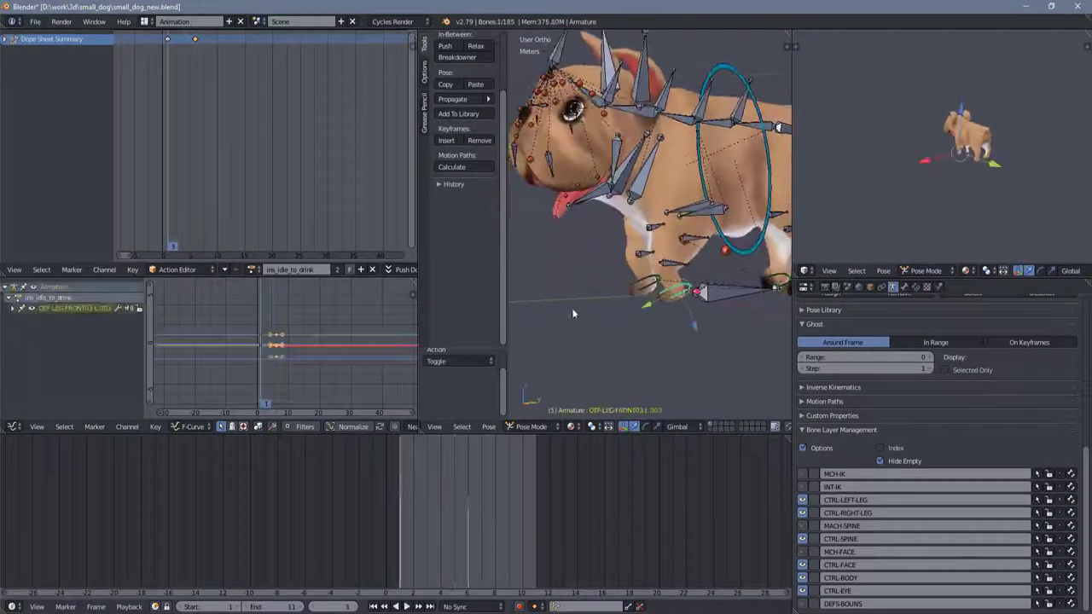
{"action": "left_click", "coordinate": [253, 269]}
{"action": "left_click", "coordinate": [306, 366]}
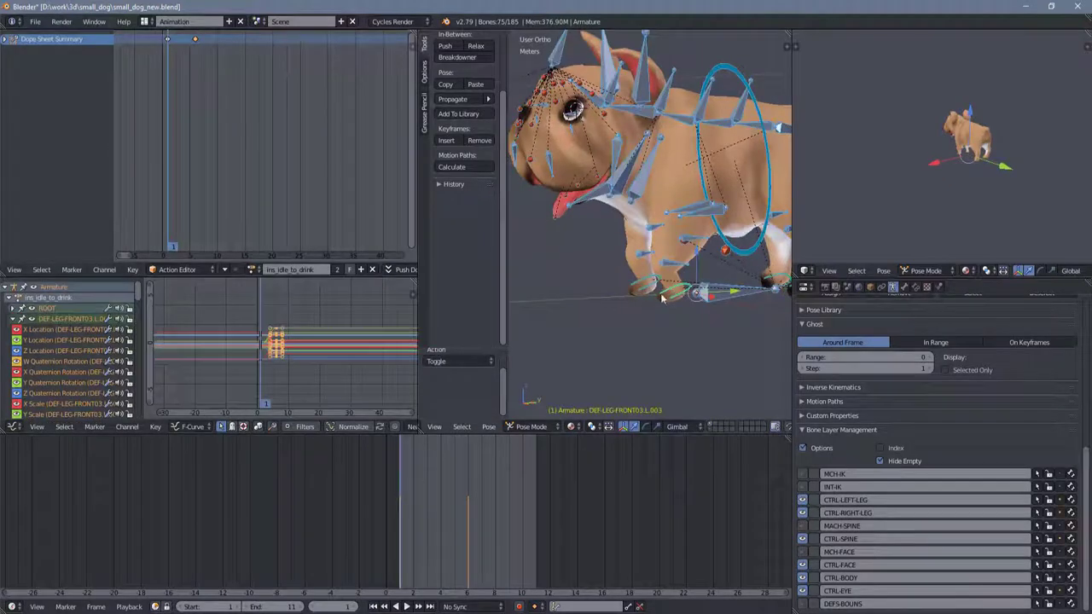
{"action": "mouse_move", "coordinate": [433, 471]}
{"action": "left_mouse_down"}
{"action": "mouse_move", "coordinate": [509, 470]}
{"action": "mouse_move", "coordinate": [455, 462]}
{"action": "left_mouse_up"}
{"action": "left_click", "coordinate": [255, 270]}
{"action": "left_click", "coordinate": [267, 322]}
{"action": "left_click", "coordinate": [254, 270]}
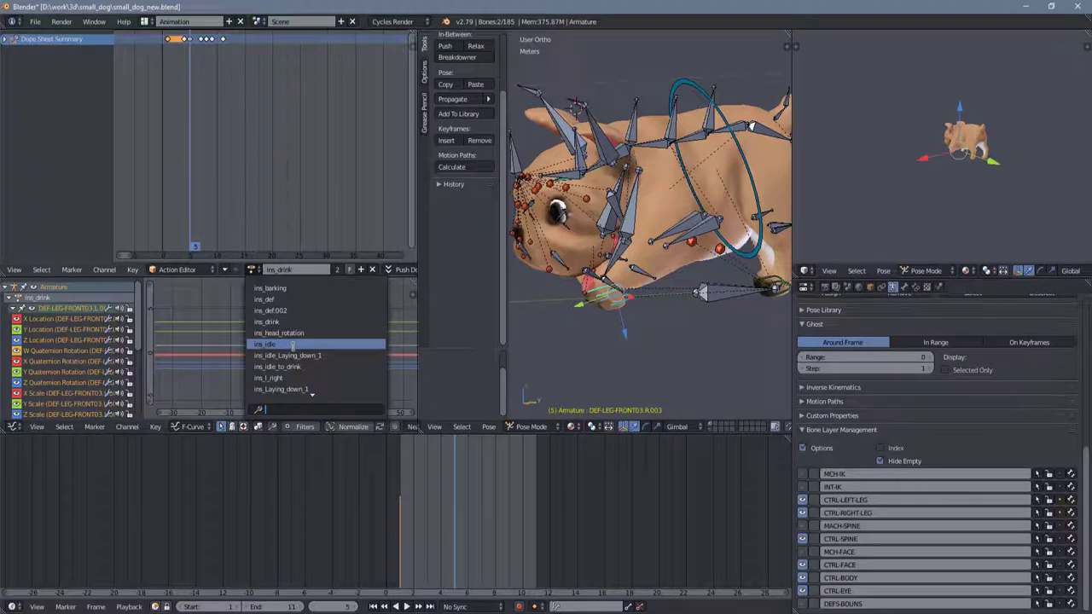
- Return to ins_idle_to_drink, delete the selected keyframes, and preview the motion
{"action": "left_click", "coordinate": [277, 366]}
{"action": "key", "text": "x"}
{"action": "left_click", "coordinate": [285, 321]}
{"action": "key", "text": "x"}
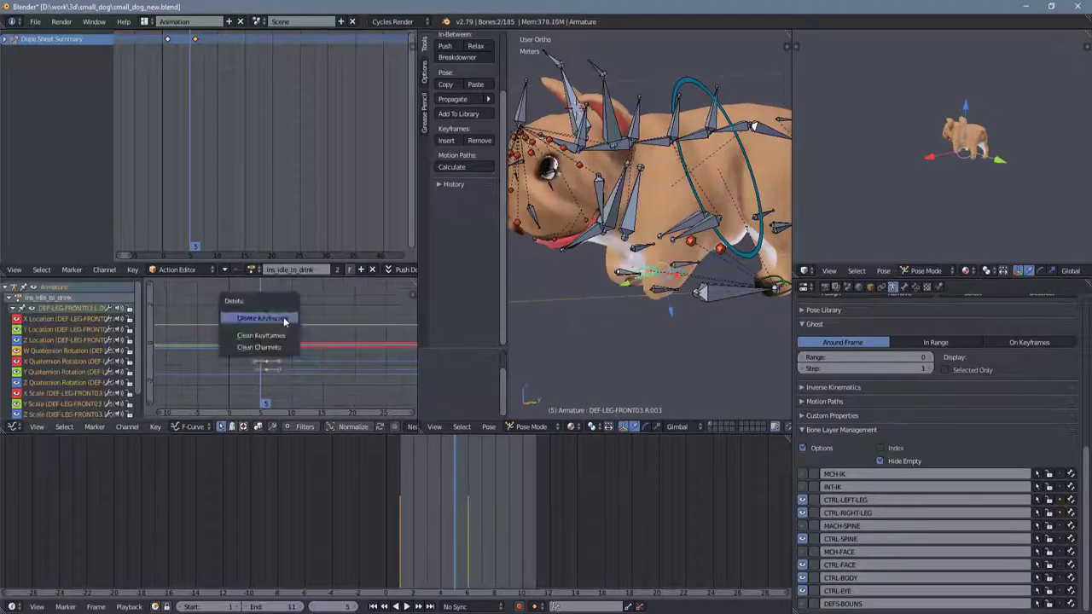
{"action": "key", "text": "alt+a"}
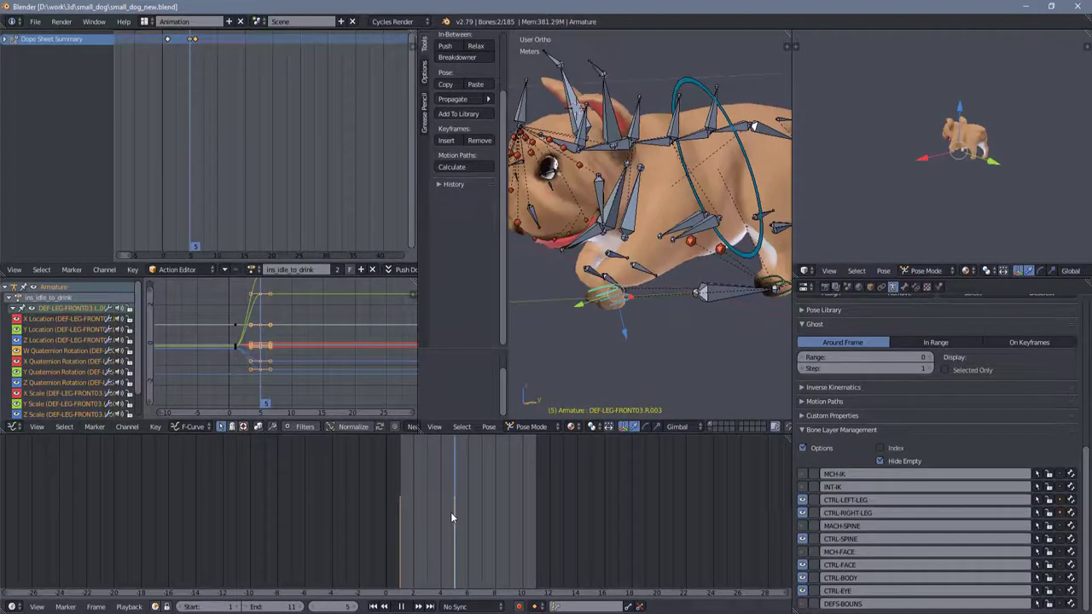
{"action": "key", "text": "alt+a"}
{"action": "key", "text": "a"}
- Slide DEF-LEG-FRONT03.L.003's keys -1.36 along X and play back to check the timing
{"action": "key", "text": "g"}
{"action": "key", "text": "x"}
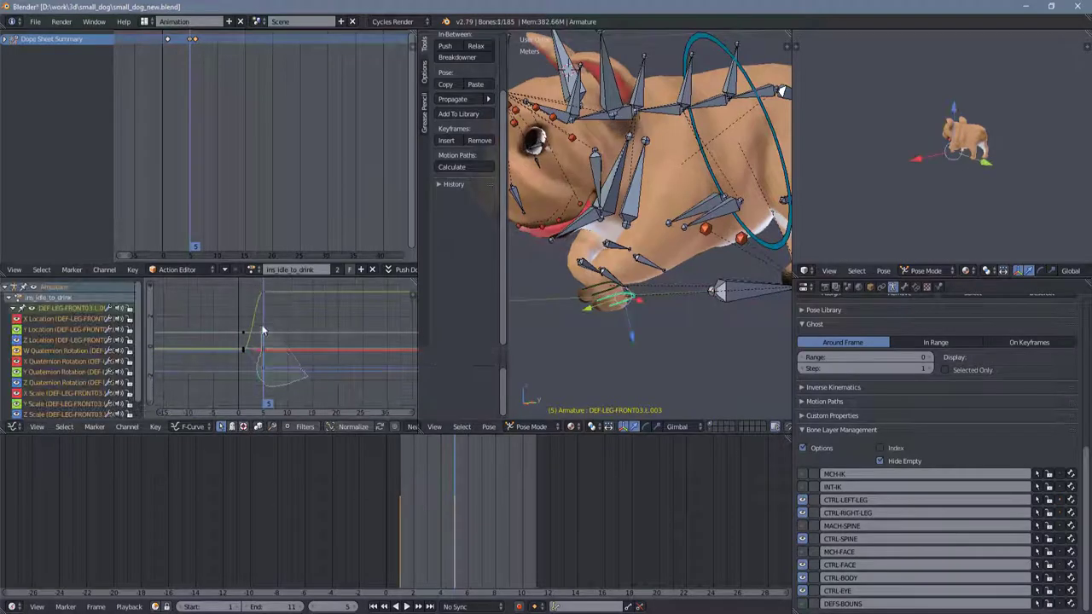
{"action": "left_click", "coordinate": [340, 321]}
{"action": "key", "text": "alt+a"}
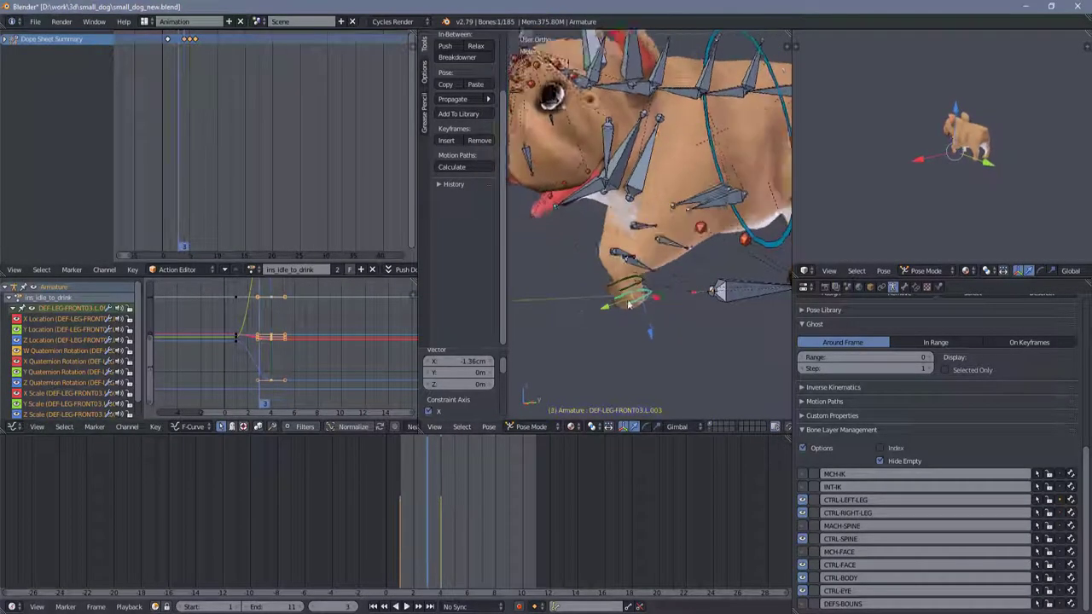
{"action": "key", "text": "alt+a"}
{"action": "key", "text": "ctrl+z"}
{"action": "key", "text": "Home"}
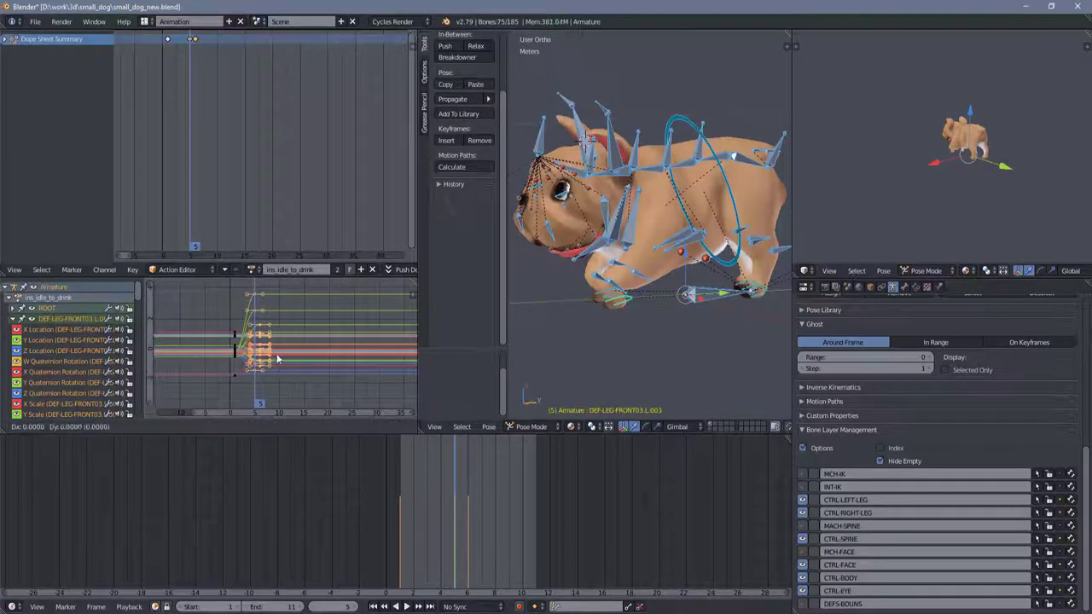
- Retime the front foot keys in ins_idle_to_drink, shifting them about 2 frames earlier
{"action": "key", "text": "ctrl+z"}
{"action": "key", "text": "ctrl+Tab"}
{"action": "left_click_drag", "start_coordinate": [273, 326], "coordinate": [284, 401]}
{"action": "left_click", "coordinate": [288, 379]}
{"action": "key", "text": "alt+a"}
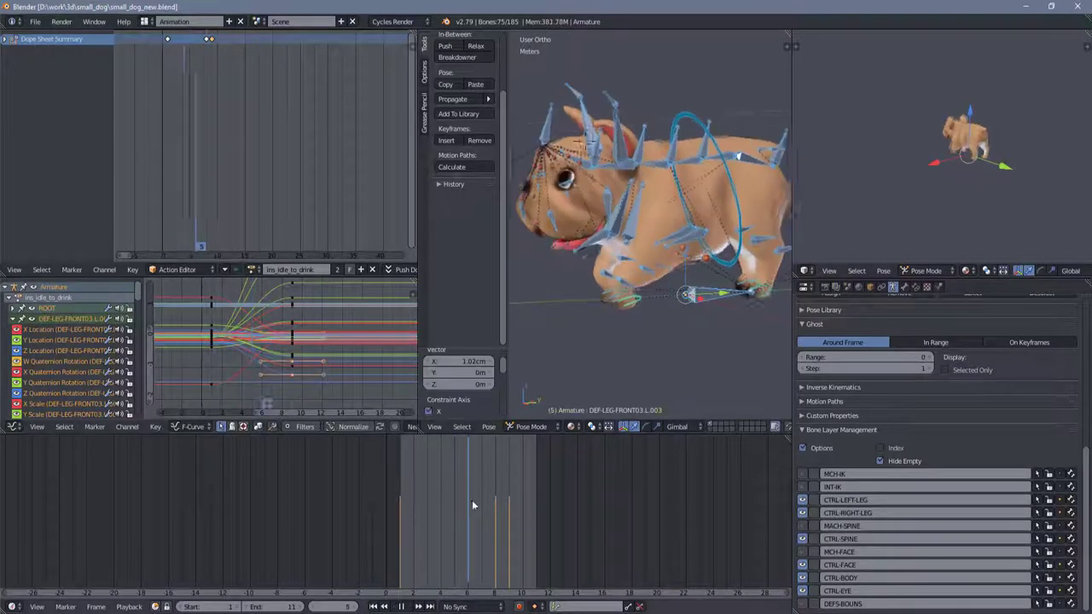
{"action": "left_click", "coordinate": [303, 369]}
{"action": "key", "text": "alt+a"}
{"action": "key", "text": "Home"}
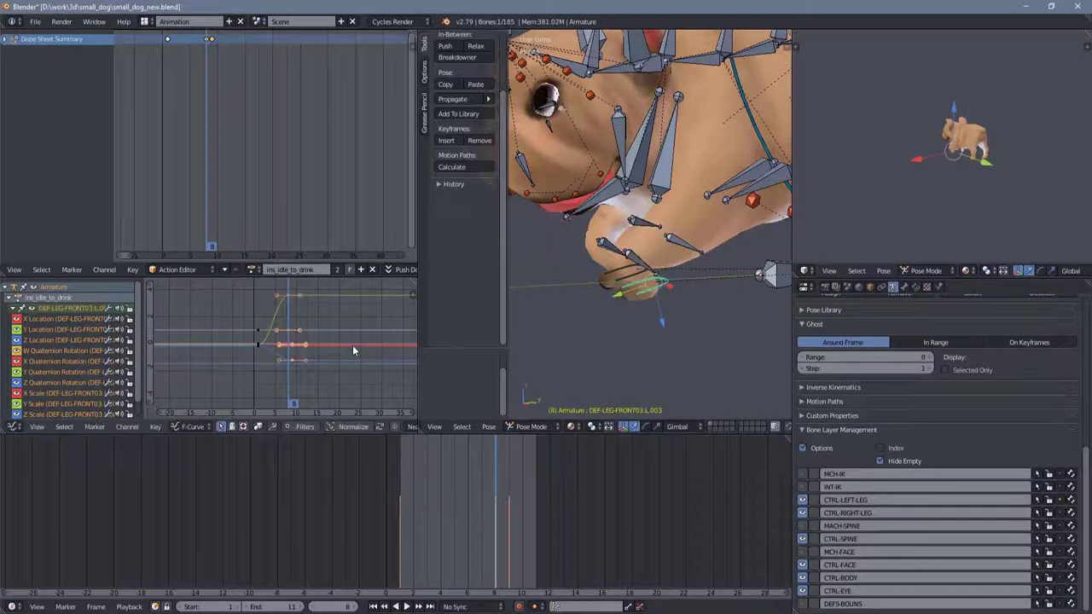
{"action": "left_click", "coordinate": [352, 345]}
{"action": "key", "text": "g"}
{"action": "left_click", "coordinate": [308, 321]}
{"action": "key", "text": "alt+a"}
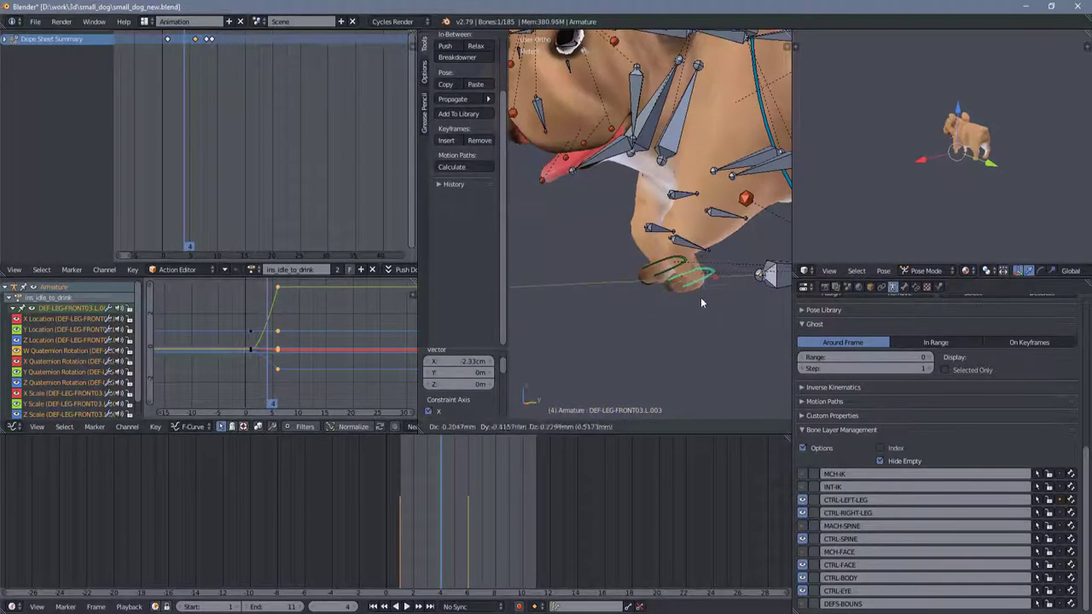
- Pose the left front foot and key its location, rotation and scale
{"action": "left_click", "coordinate": [679, 313]}
{"action": "key", "text": "i"}
{"action": "left_click", "coordinate": [679, 314]}
{"action": "left_click", "coordinate": [404, 606]}
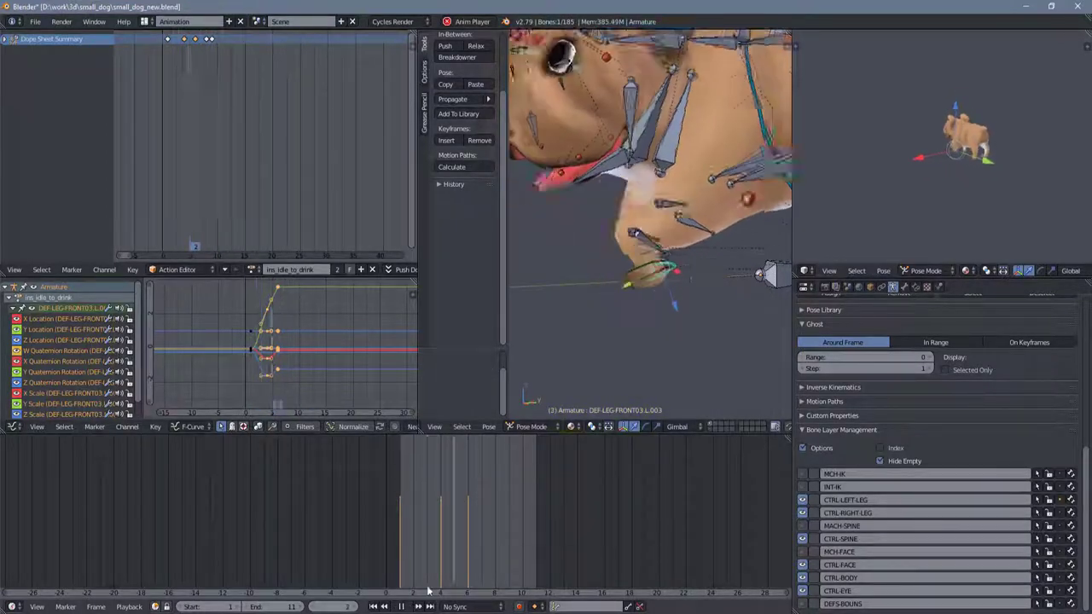
{"action": "key", "text": "alt+a"}
- Shift the left front foot's keys along time and save the blend file
{"action": "right_click", "coordinate": [614, 271]}
{"action": "scroll", "coordinate": [285, 380], "scroll_direction": "up", "scroll_amount": 3}
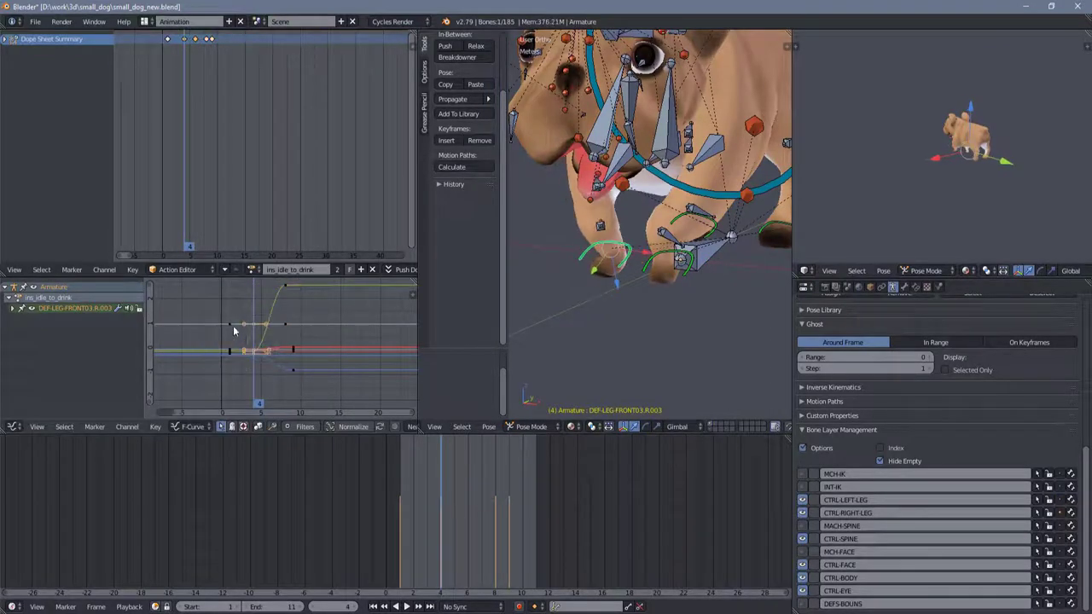
{"action": "key", "text": "a"}
{"action": "key", "text": "alt+a"}
{"action": "right_click", "coordinate": [632, 282]}
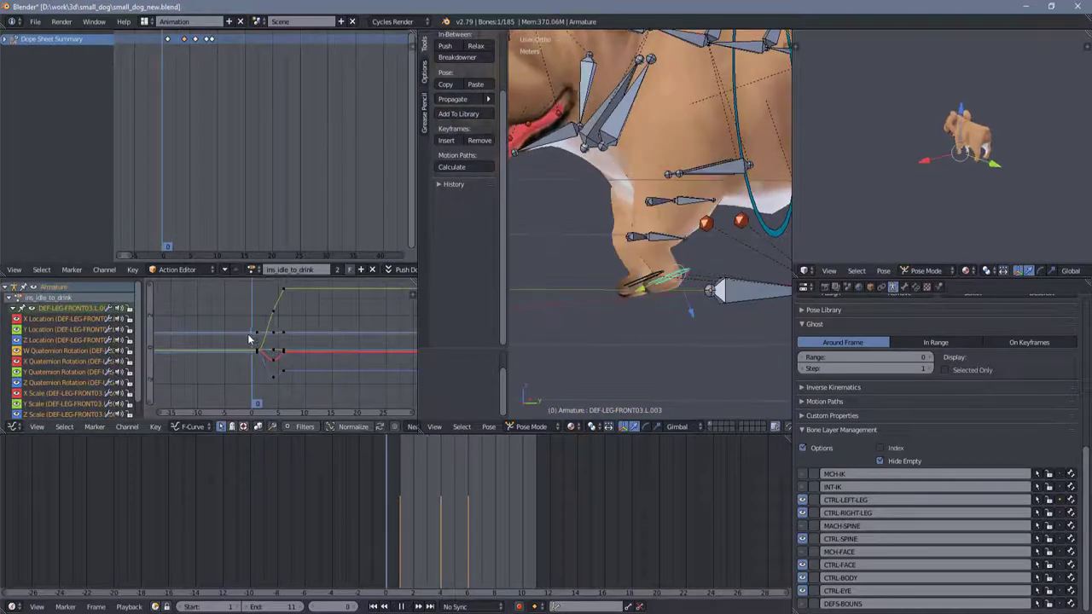
{"action": "key", "text": "alt+a"}
{"action": "key", "text": "g"}
{"action": "left_click", "coordinate": [314, 334]}
{"action": "key", "text": "ctrl+s"}
{"action": "left_click", "coordinate": [314, 334]}
{"action": "key", "text": "alt+a"}
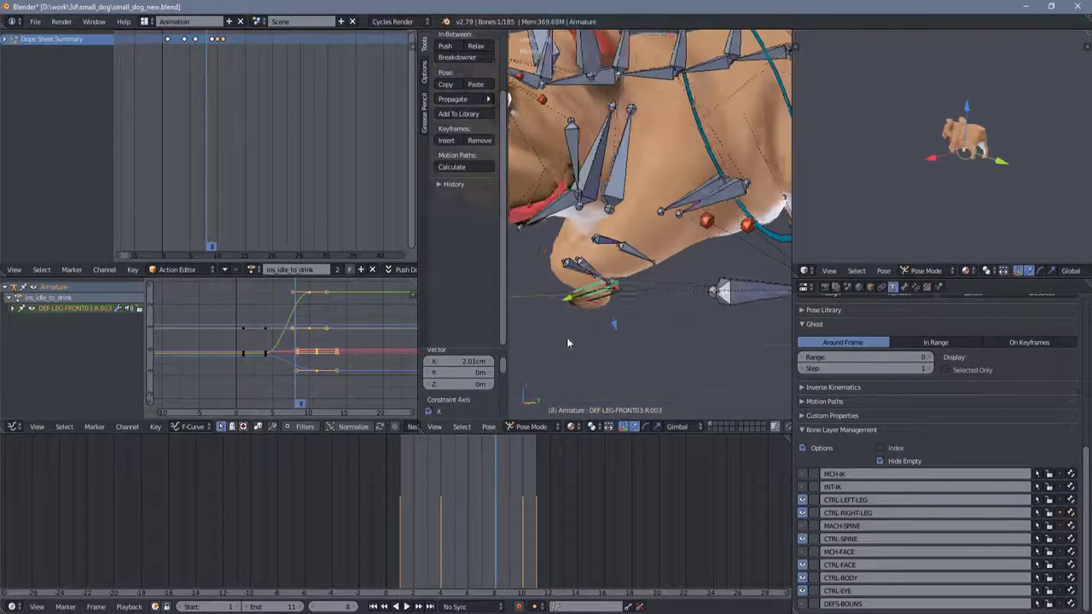
- Move the right front foot bone and key its LocRotScale pose
{"action": "key", "text": "g"}
{"action": "key", "text": "i"}
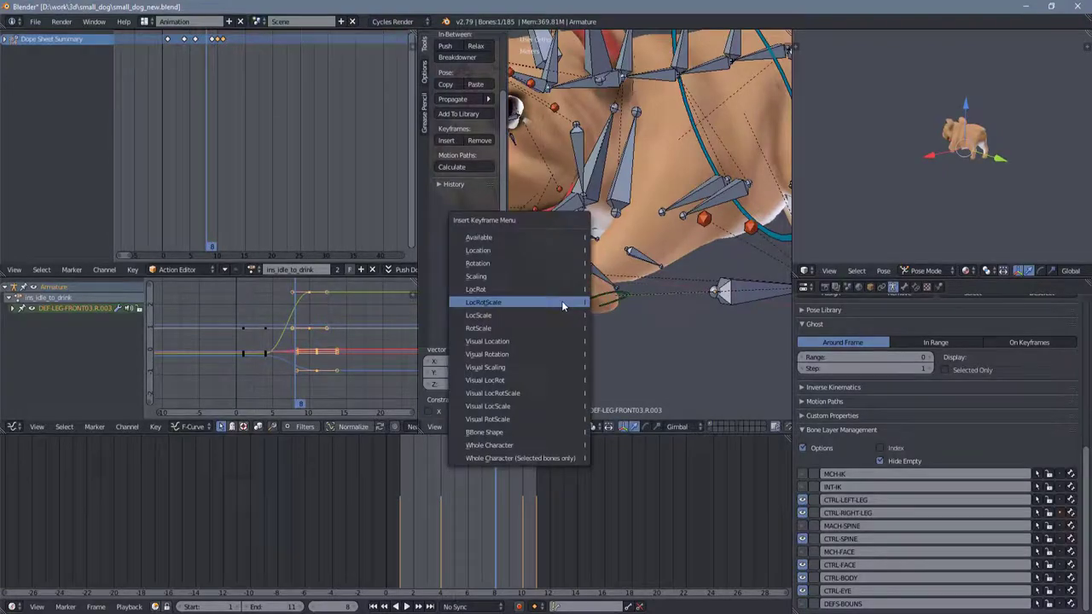
{"action": "left_click", "coordinate": [561, 301]}
{"action": "key", "text": "alt+a"}
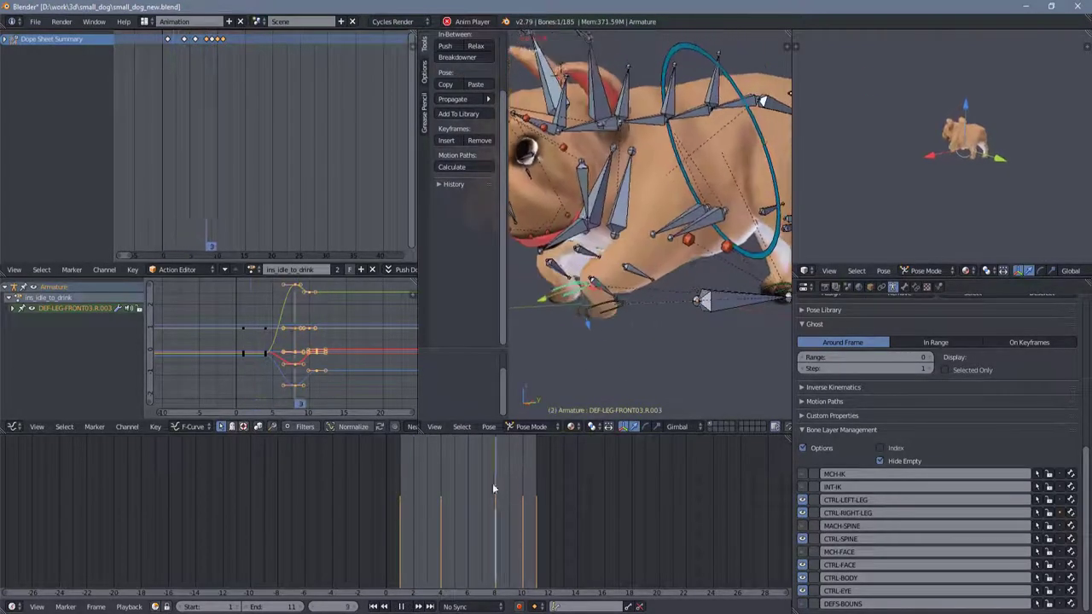
{"action": "left_click", "coordinate": [402, 606]}
{"action": "left_click", "coordinate": [404, 607]}
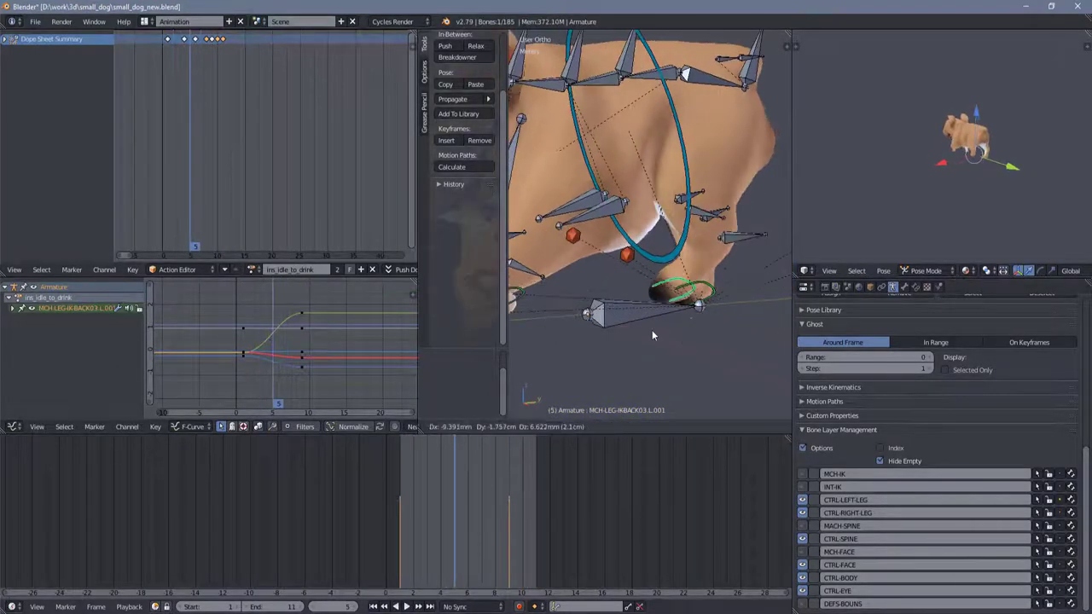
- Key the back leg pose with LocRotScale and return to frame 1
{"action": "key", "text": "i"}
{"action": "left_click", "coordinate": [679, 322]}
{"action": "key", "text": "Escape"}
- Pull a MCH-LEG-IKBACK03.L.001 keyframe down its curve, checking the motion around frames 5 to 8
{"action": "scroll", "coordinate": [289, 337], "scroll_direction": "up", "scroll_amount": 3}
{"action": "left_click_drag", "start_coordinate": [281, 320], "coordinate": [321, 342]}
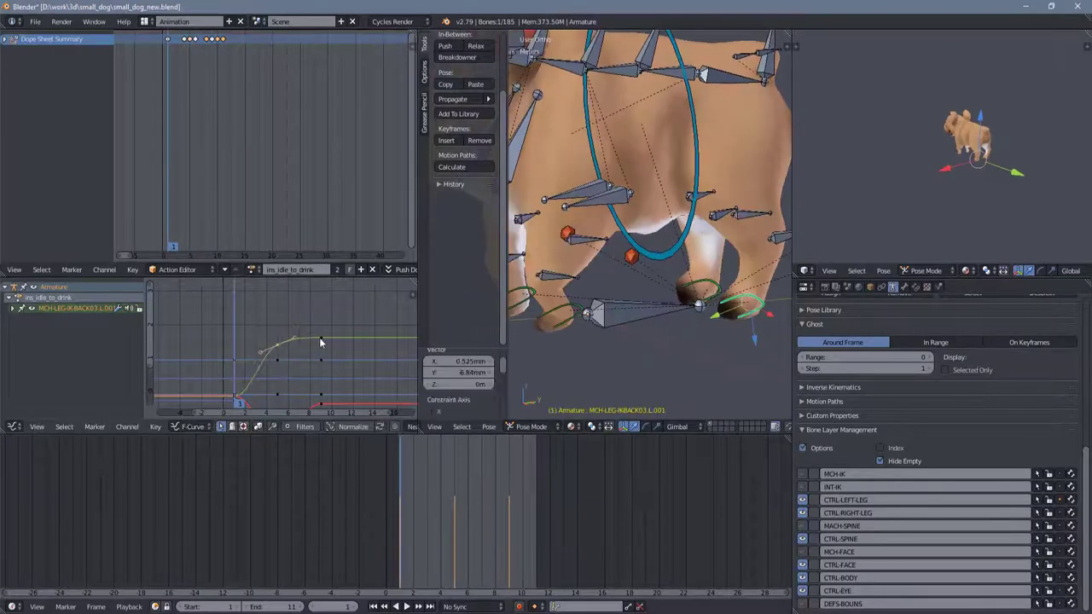
{"action": "key", "text": "alt+a"}
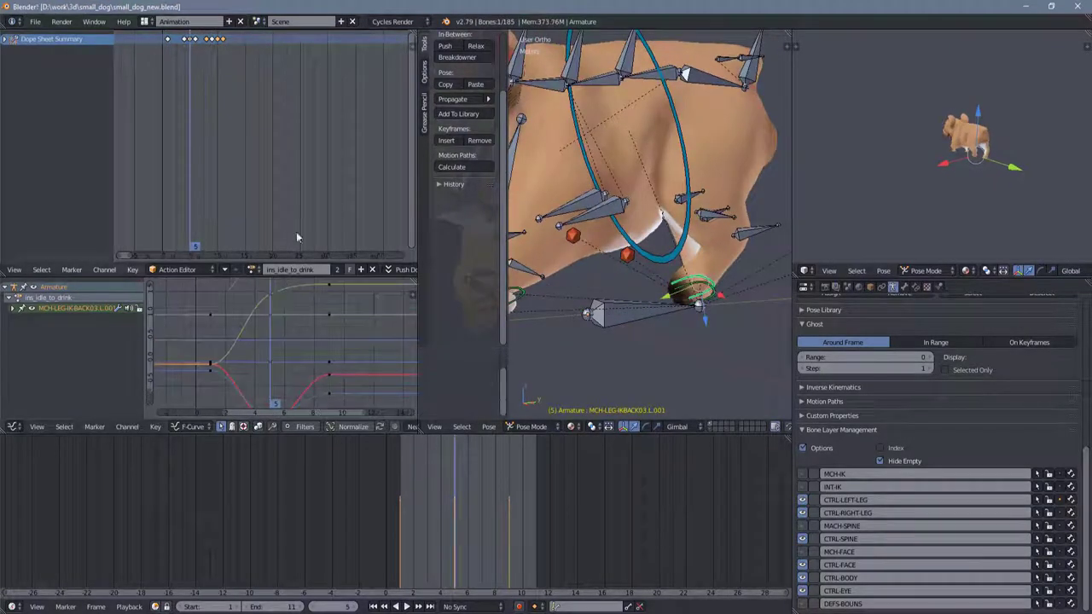
{"action": "key", "text": "alt+a"}
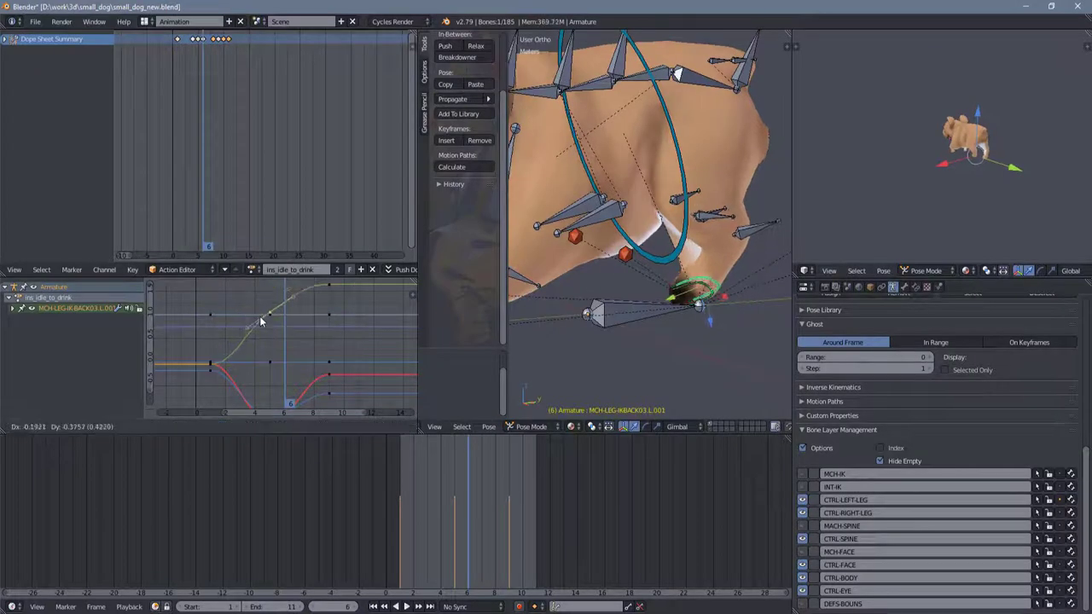
{"action": "left_click", "coordinate": [261, 320]}
{"action": "left_click_drag", "start_coordinate": [273, 333], "coordinate": [324, 367]}
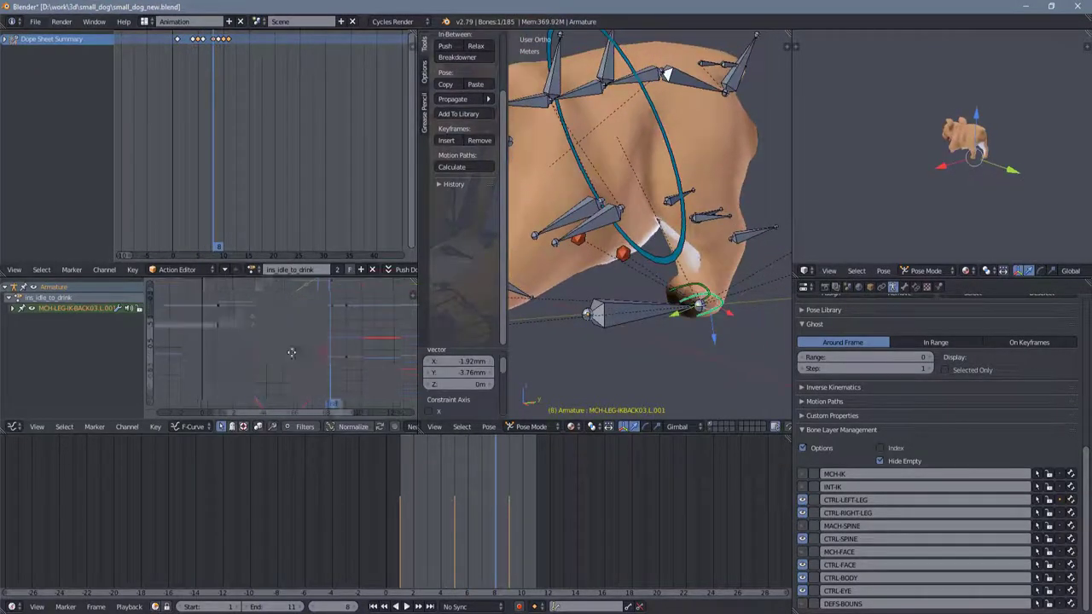
{"action": "left_click", "coordinate": [291, 352]}
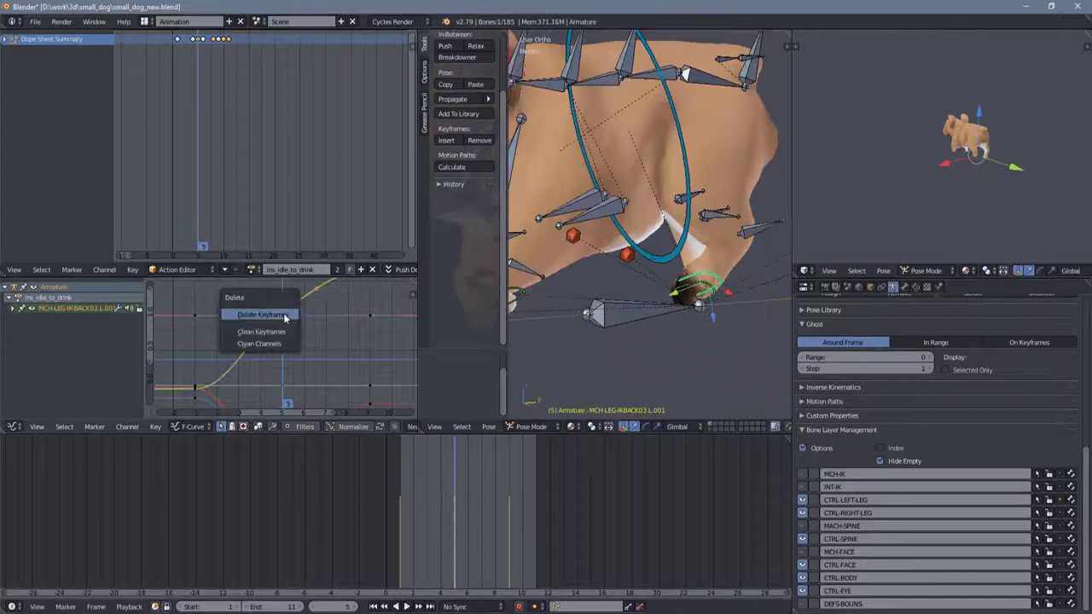
- Delete the extra back leg keyframes and move the low keys of the dip
{"action": "left_click", "coordinate": [284, 313]}
{"action": "left_click", "coordinate": [424, 517]}
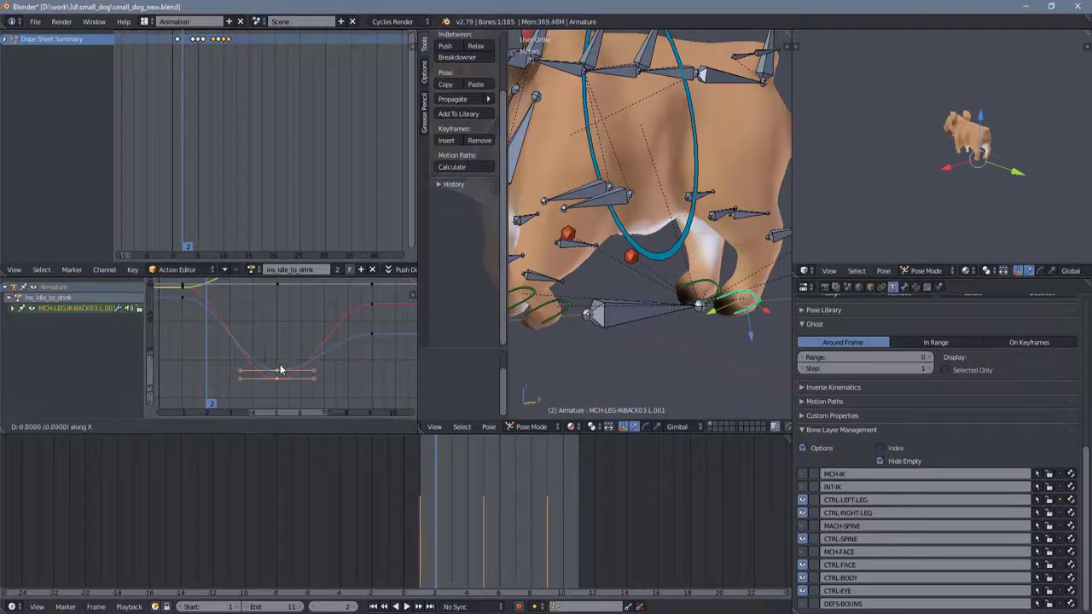
{"action": "left_click", "coordinate": [252, 369]}
{"action": "key", "text": "alt+a"}
{"action": "scroll", "coordinate": [635, 337], "scroll_direction": "down", "scroll_amount": 5}
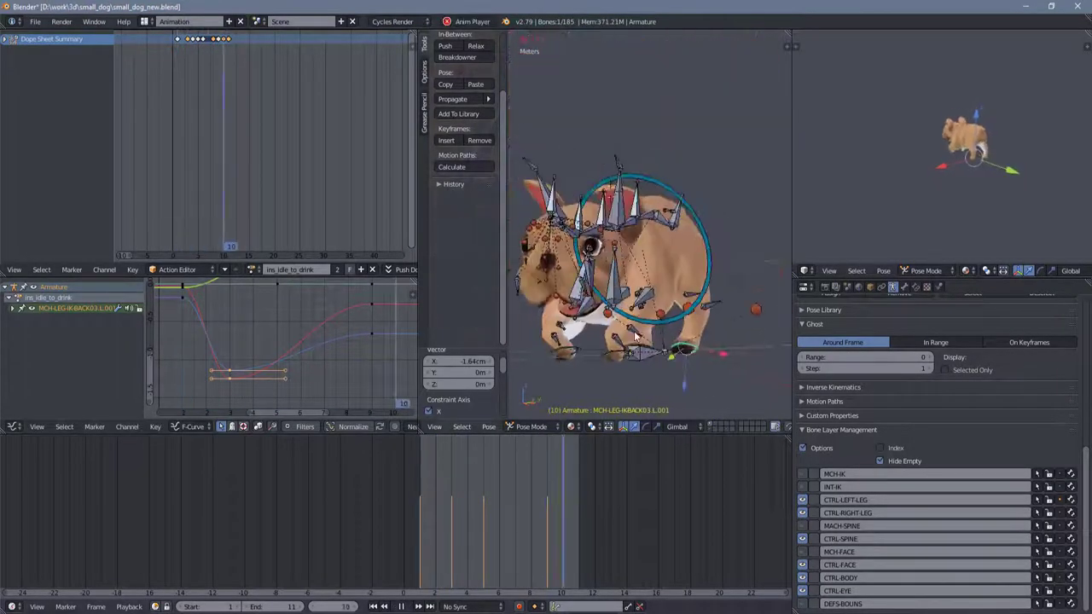
{"action": "left_click", "coordinate": [455, 517]}
{"action": "left_click_drag", "start_coordinate": [455, 517], "coordinate": [483, 519]}
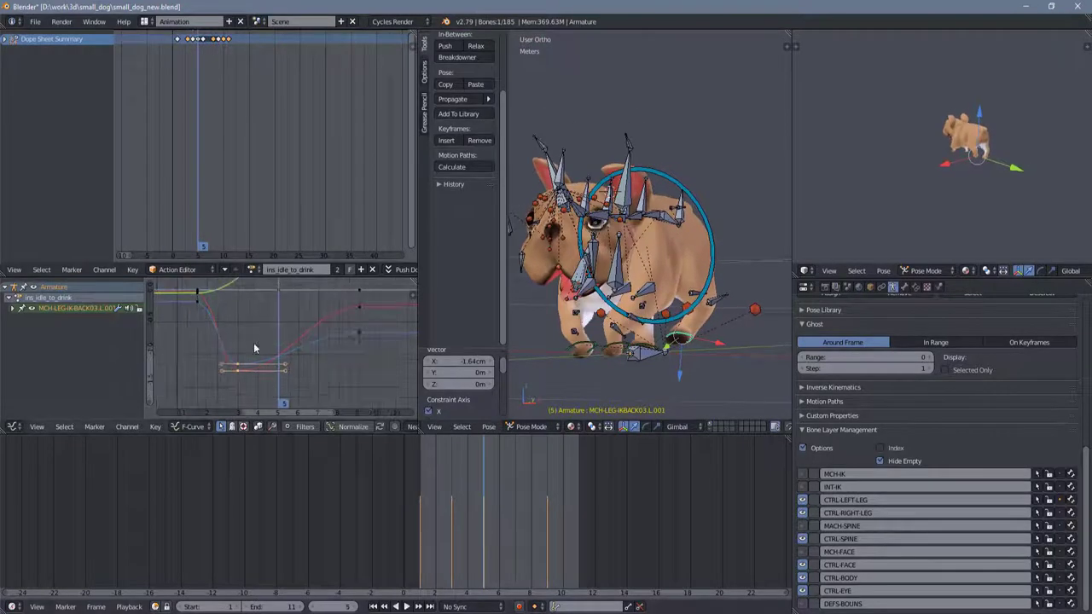
- Shift the selected back leg keys along time and save small_dog_new.blend
{"action": "key", "text": "g"}
{"action": "left_click", "coordinate": [325, 337]}
{"action": "key", "text": "ctrl+s"}
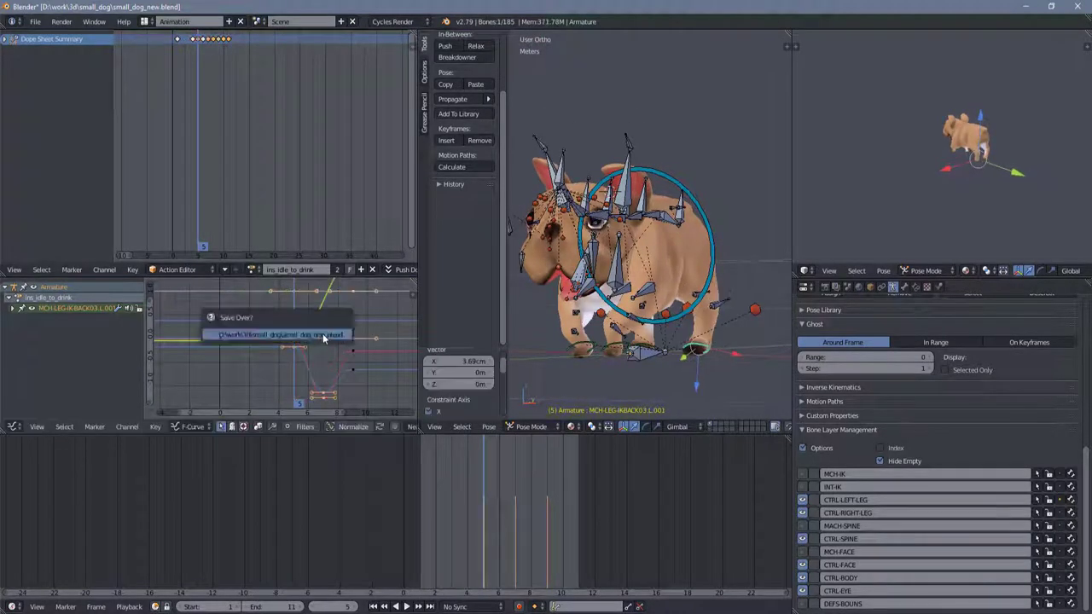
{"action": "key", "text": "alt+a"}
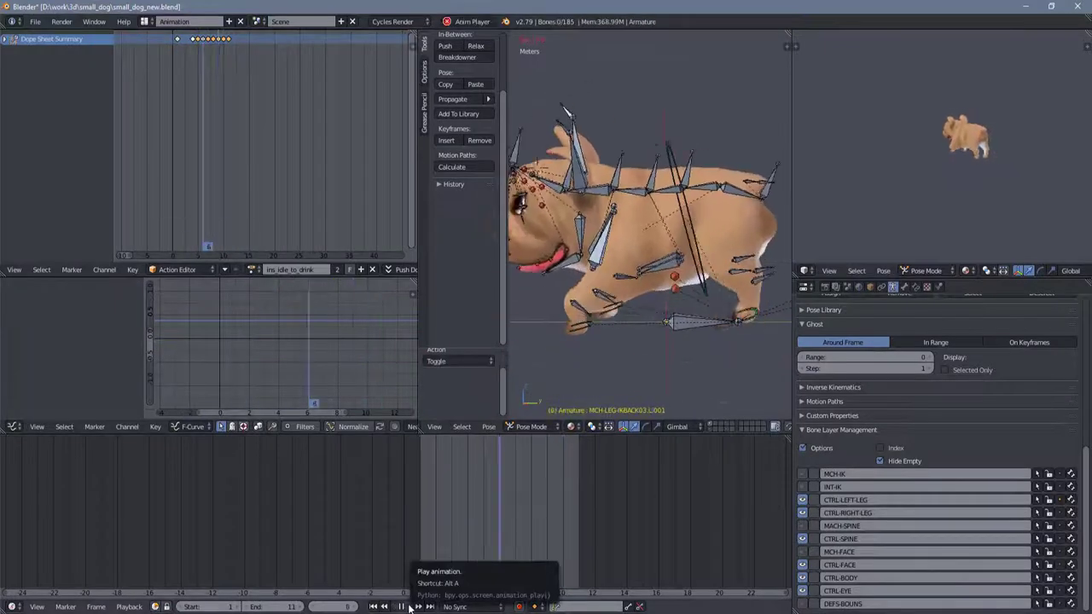
{"action": "right_click", "coordinate": [503, 490]}
{"action": "key", "text": "alt+a"}
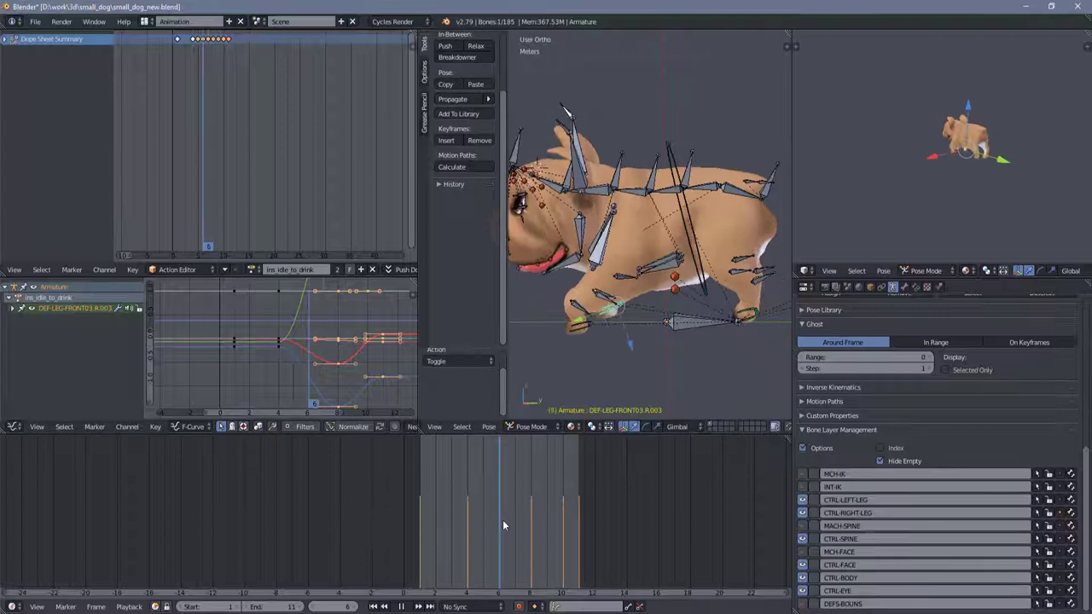
- Shift the DEF-LEG-FRONT03.R.003 keyframe in time and preview the dog's motion
{"action": "key", "text": "g"}
{"action": "left_click", "coordinate": [520, 525]}
{"action": "left_click", "coordinate": [406, 607]}
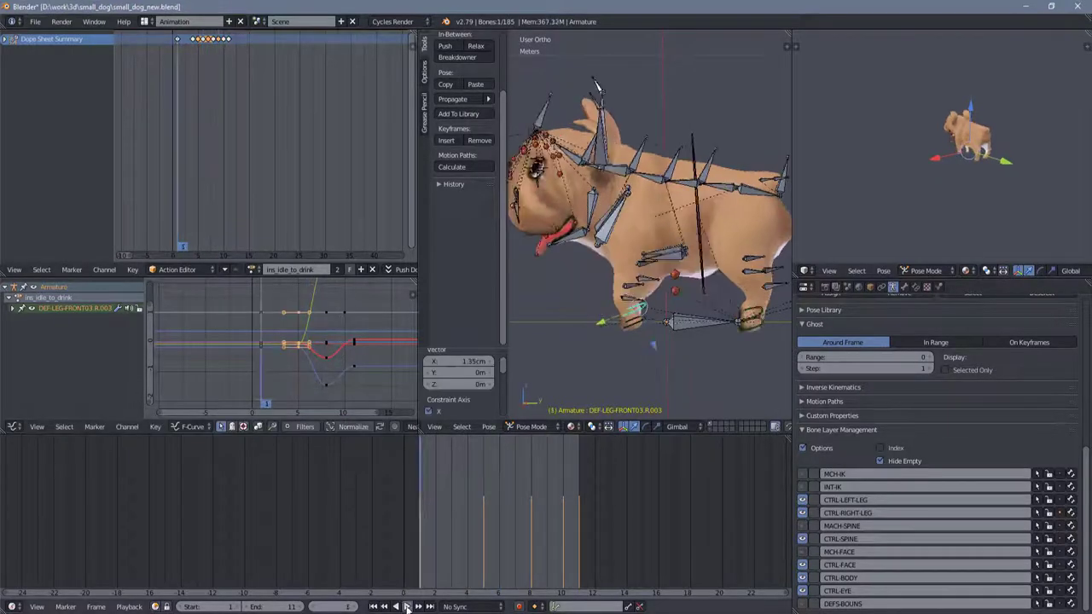
{"action": "left_click", "coordinate": [407, 607]}
{"action": "middle_click_drag", "start_coordinate": [598, 325], "coordinate": [686, 348]}
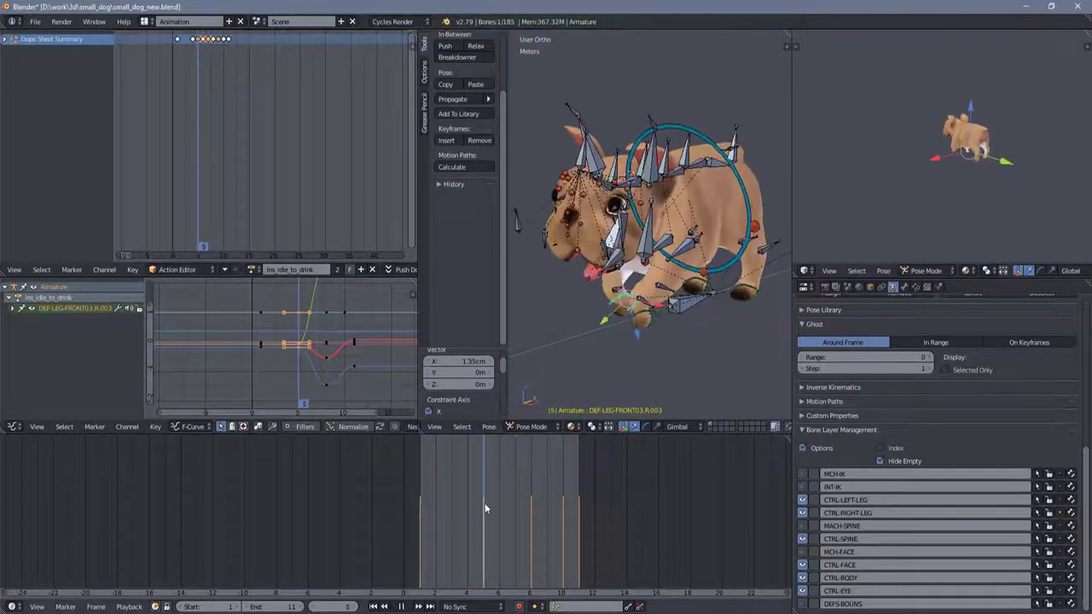
{"action": "scroll", "coordinate": [336, 357], "scroll_direction": "down", "scroll_amount": 2}
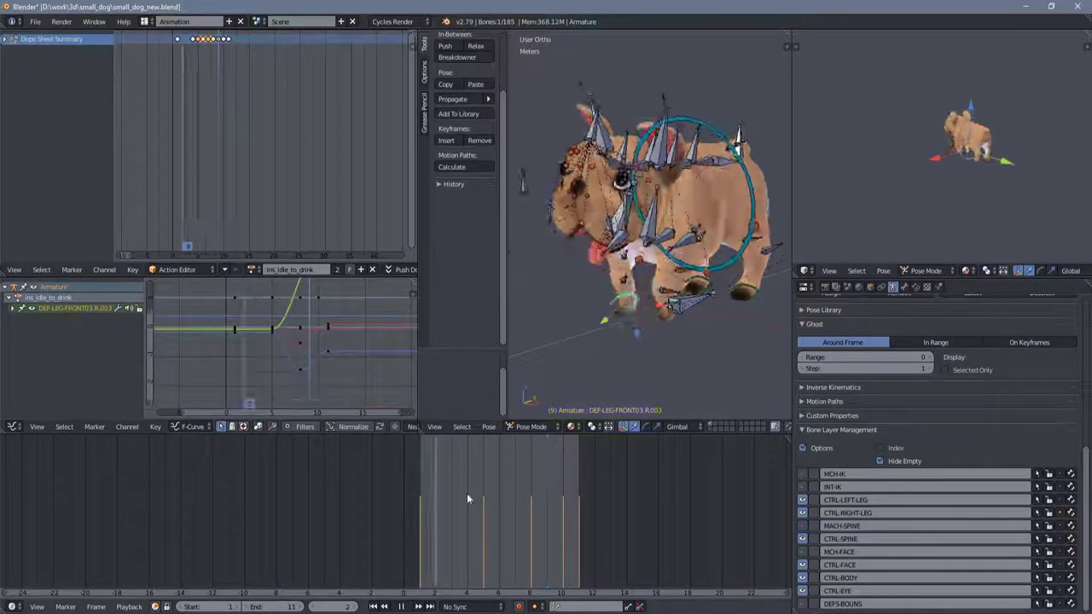
{"action": "key", "text": "alt+a"}
{"action": "scroll", "coordinate": [327, 351], "scroll_direction": "up", "scroll_amount": 2}
{"action": "left_click", "coordinate": [288, 368]}
- Replay from frame 3, then load the ins_idle action
{"action": "left_click_drag", "start_coordinate": [549, 459], "coordinate": [448, 525]}
{"action": "key", "text": "alt+a"}
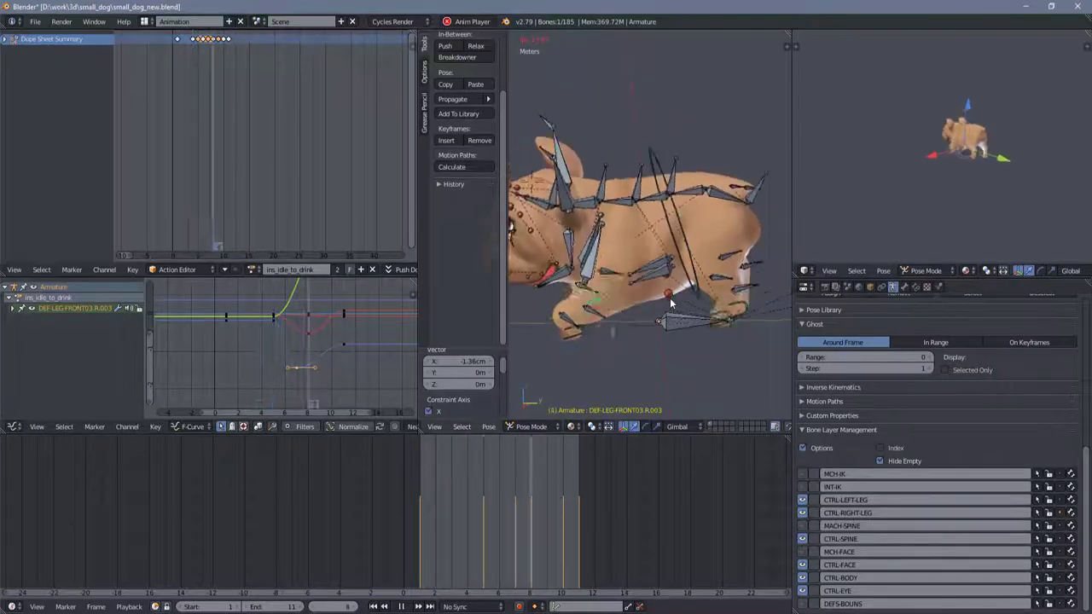
{"action": "key", "text": "alt+a"}
{"action": "left_click", "coordinate": [253, 269]}
{"action": "left_click", "coordinate": [293, 343]}
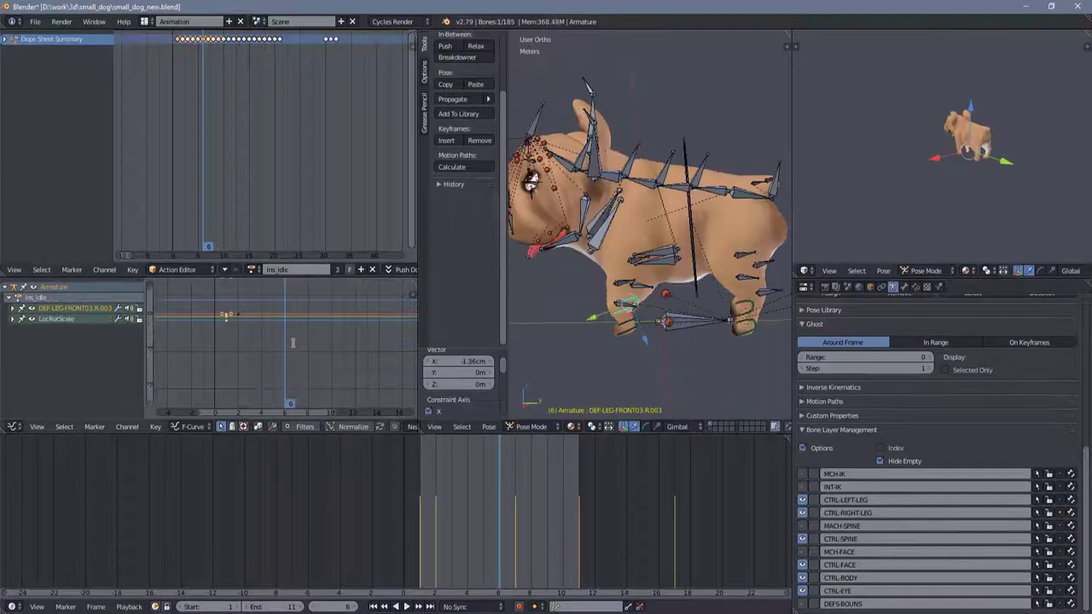
- Play ins_drink, then switch through ins_idle to ins_idle_to_drink
{"action": "left_click", "coordinate": [253, 270]}
{"action": "left_click", "coordinate": [267, 322]}
{"action": "right_click", "coordinate": [600, 226]}
{"action": "key", "text": "alt+a"}
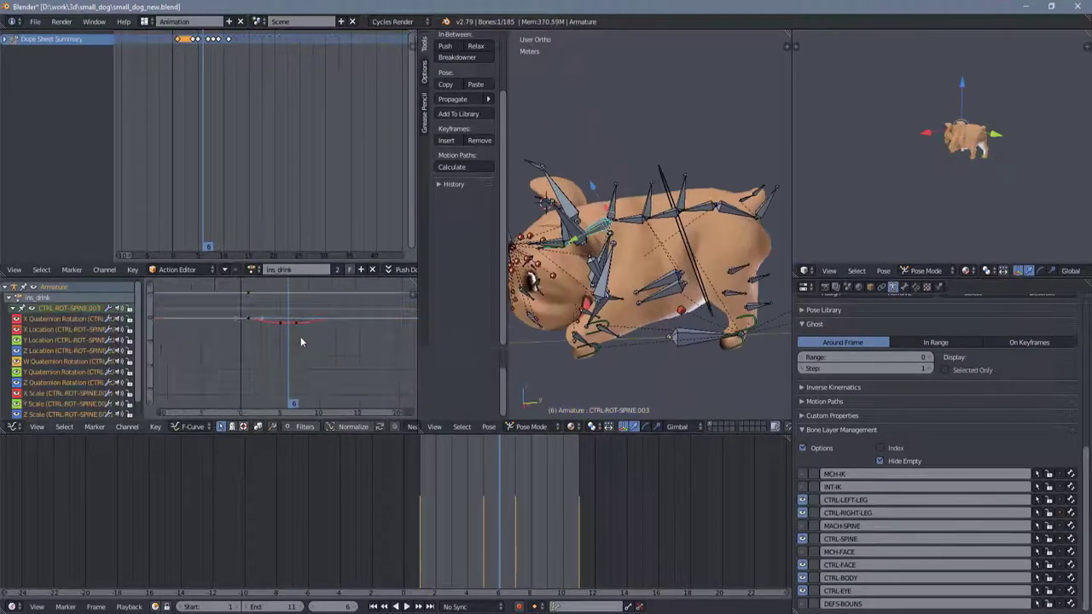
{"action": "left_click", "coordinate": [254, 270]}
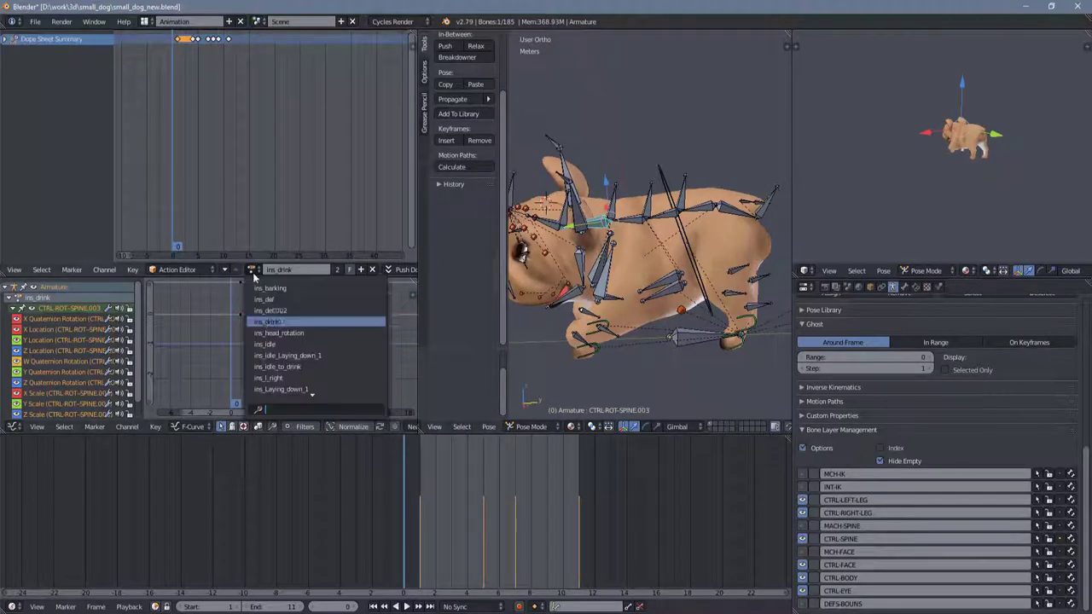
{"action": "left_click", "coordinate": [260, 345]}
{"action": "left_click", "coordinate": [254, 270]}
{"action": "left_click", "coordinate": [265, 357]}
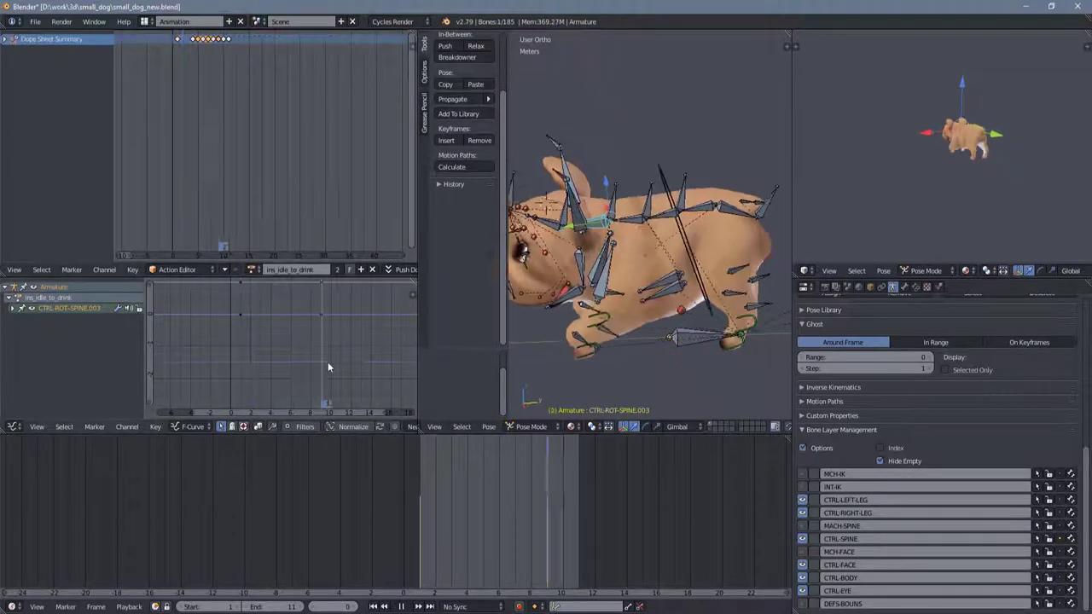
{"action": "key", "text": "alt+a"}
- Expand the Dope Sheet Summary into all bone channels, then collapse it again
{"action": "left_click", "coordinate": [12, 21]}
{"action": "left_click", "coordinate": [96, 112]}
{"action": "scroll", "coordinate": [85, 102], "scroll_direction": "down", "scroll_amount": 1}
{"action": "scroll", "coordinate": [34, 68], "scroll_direction": "up", "scroll_amount": 1}
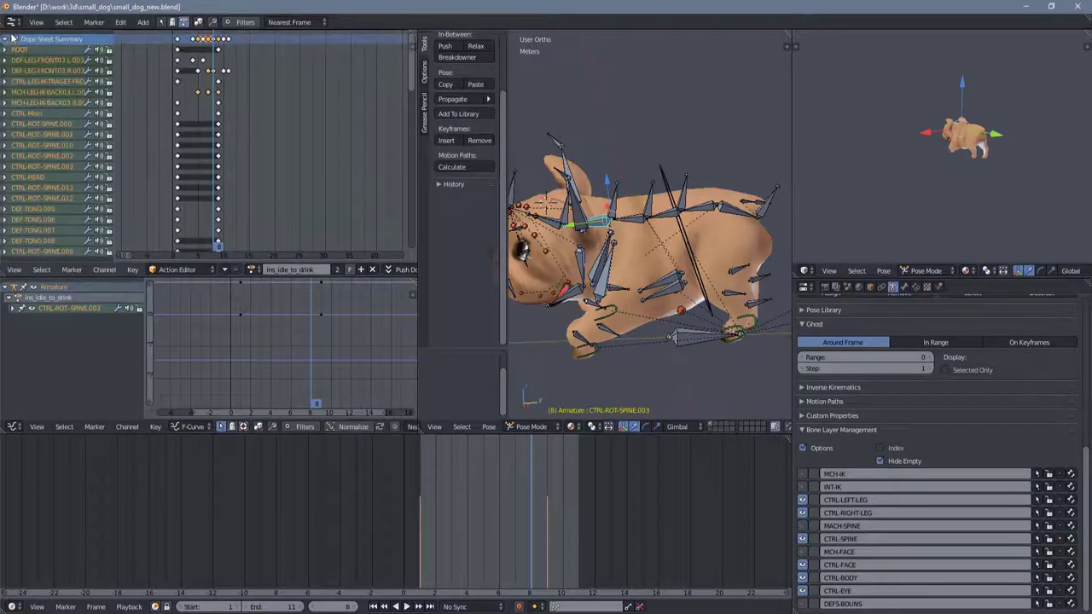
{"action": "key", "text": "ctrl+KP_Subtract"}
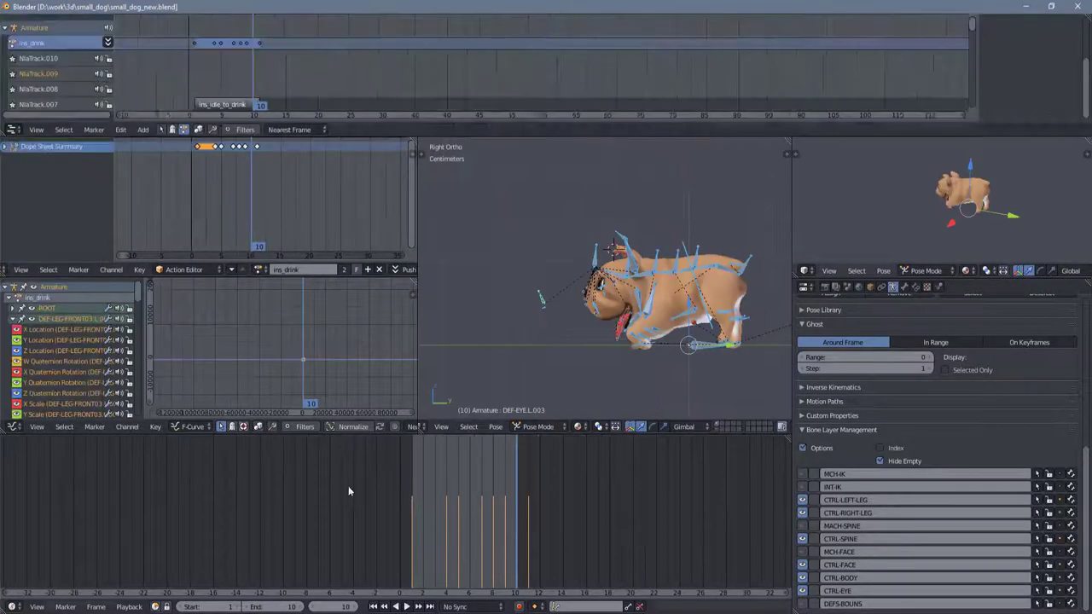
- Push down ins_drink into four consecutive drink strips, shift them later, and save
{"action": "left_click", "coordinate": [247, 60]}
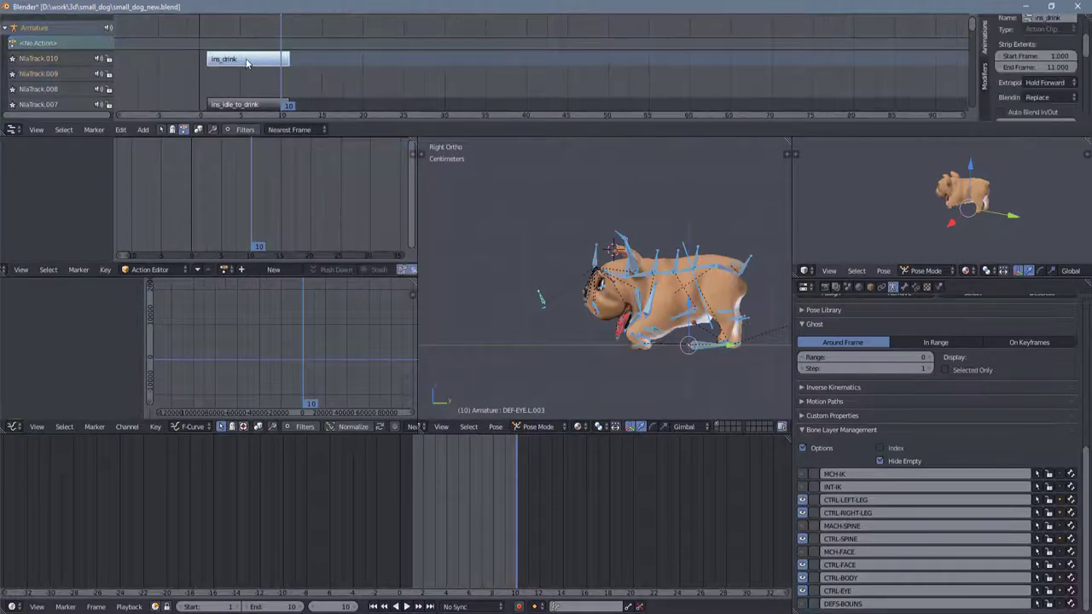
{"action": "key", "text": "shift+d"}
{"action": "left_click", "coordinate": [320, 67]}
{"action": "left_click", "coordinate": [244, 74], "text": "shift"}
{"action": "key", "text": "shift+d"}
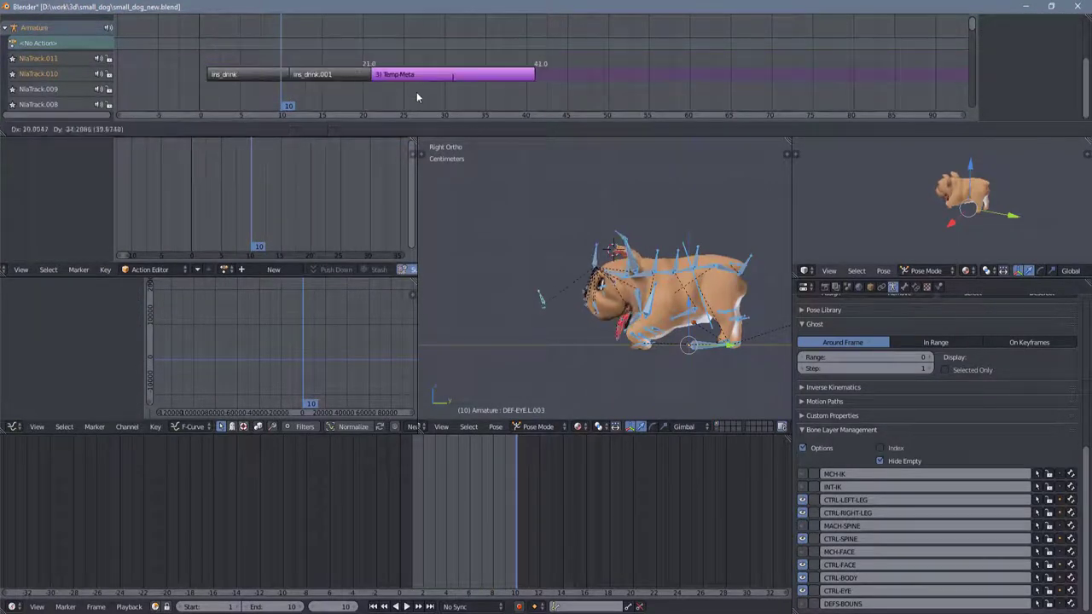
{"action": "left_click", "coordinate": [420, 98]}
{"action": "left_click", "coordinate": [248, 74]}
{"action": "key", "text": "a"}
{"action": "key", "text": "a"}
{"action": "left_click_drag", "start_coordinate": [250, 77], "coordinate": [382, 89]}
{"action": "key", "text": "ctrl+s"}
- Add ins_idle_to_drink before the drinks and a Reversed copy after them
{"action": "key", "text": "shift+Left"}
{"action": "key", "text": "shift+a"}
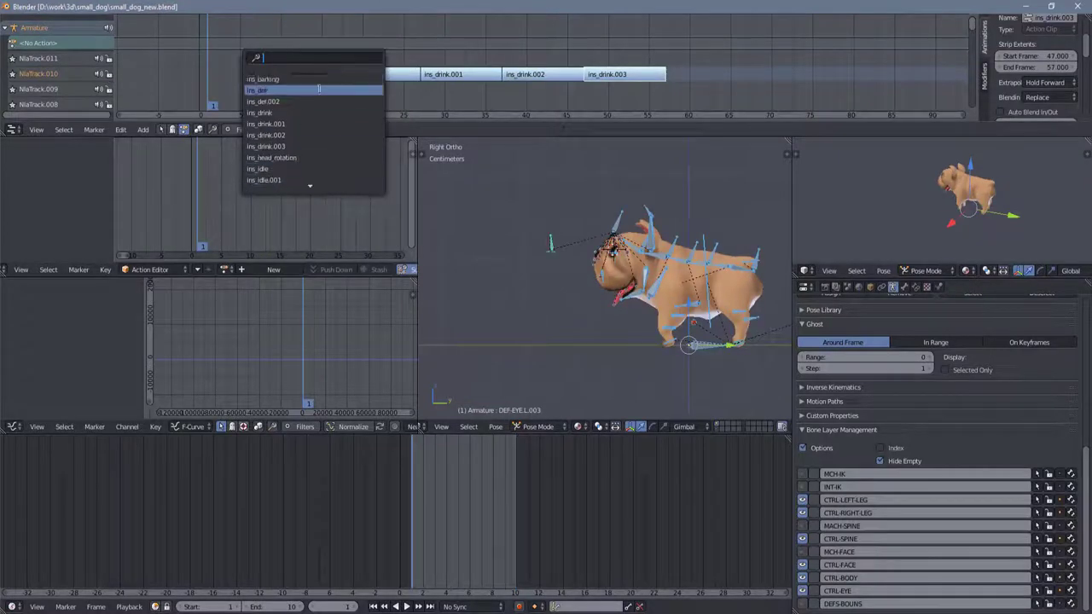
{"action": "left_click", "coordinate": [303, 146]}
{"action": "left_click_drag", "start_coordinate": [256, 74], "coordinate": [303, 77]}
{"action": "key", "text": "shift+d"}
{"action": "left_click_drag", "start_coordinate": [1021, 126], "coordinate": [1028, 210]}
{"action": "scroll", "coordinate": [1028, 136], "scroll_direction": "up", "scroll_amount": 2}
{"action": "scroll", "coordinate": [1019, 136], "scroll_direction": "up", "scroll_amount": 2}
{"action": "scroll", "coordinate": [1010, 145], "scroll_direction": "up", "scroll_amount": 2}
{"action": "left_click", "coordinate": [1009, 174]}
{"action": "key", "text": "alt+a"}
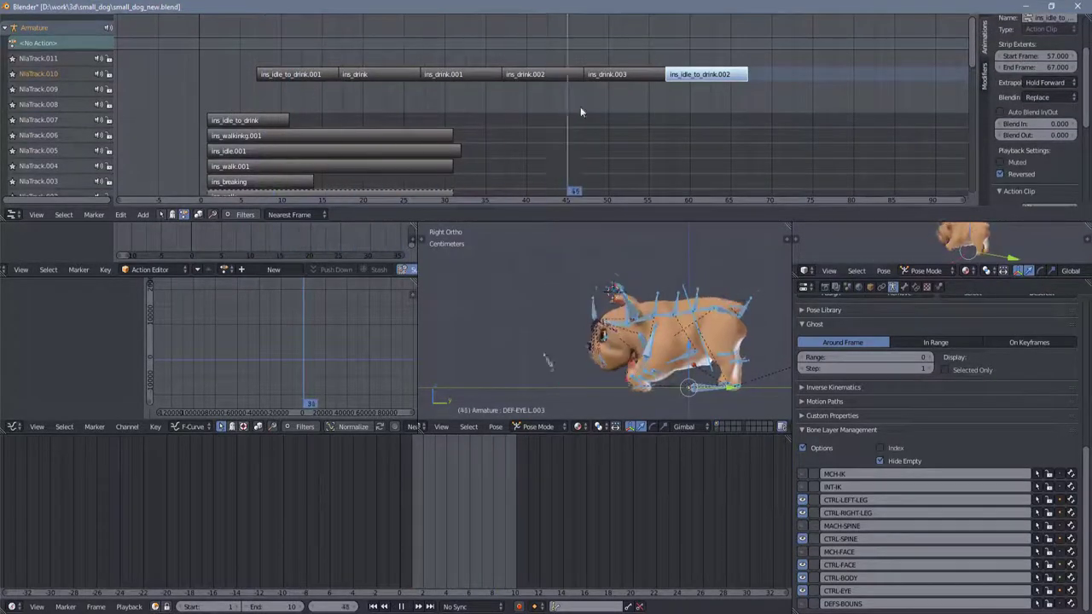
- Add an ins_idle strip at the start and an idle copy at the sequence end
{"action": "key", "text": "shift+a"}
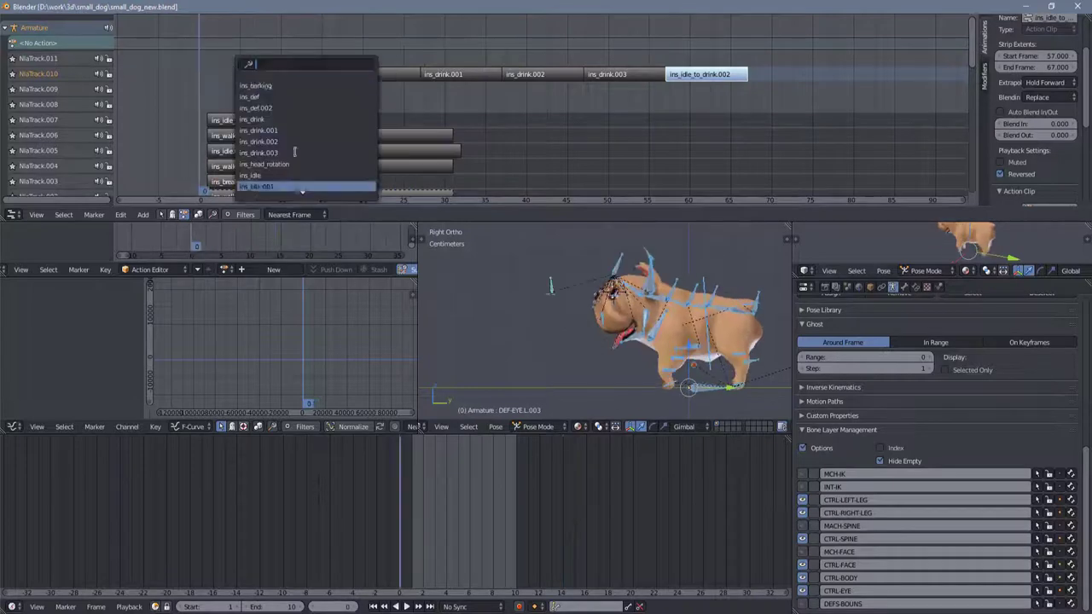
{"action": "left_click", "coordinate": [290, 187]}
{"action": "key", "text": "shift+d"}
{"action": "left_click", "coordinate": [853, 67]}
{"action": "left_click_drag", "start_coordinate": [247, 92], "coordinate": [759, 118]}
{"action": "key", "text": "g"}
{"action": "left_click", "coordinate": [496, 108]}
{"action": "left_click", "coordinate": [819, 60]}
{"action": "key", "text": "g"}
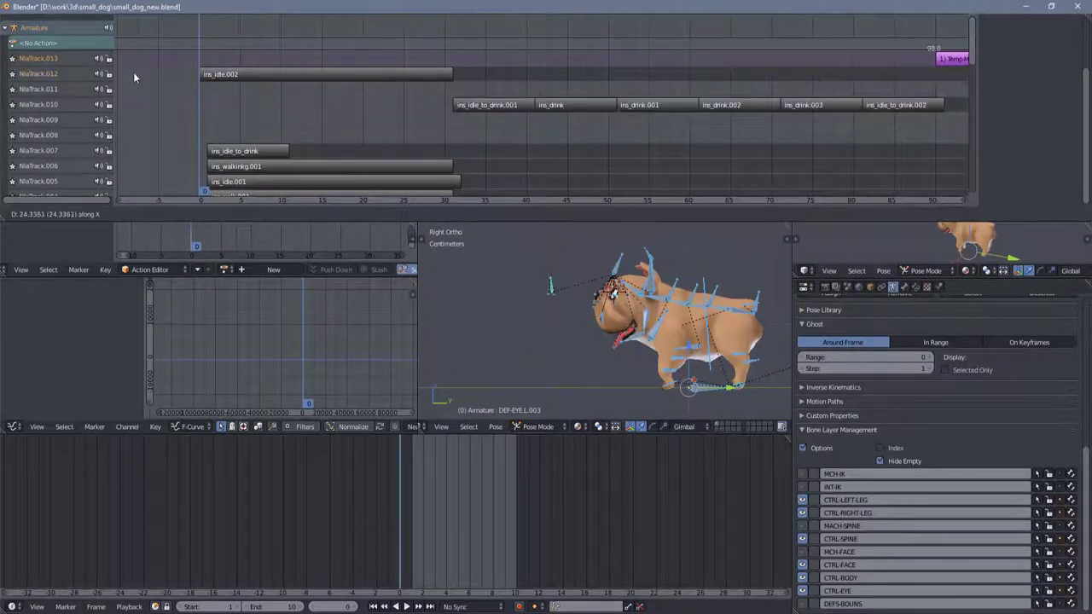
{"action": "left_click", "coordinate": [133, 78]}
- Move the drink strips into the idles' track and set the end frame to 122
{"action": "left_click", "coordinate": [793, 120]}
{"action": "scroll", "coordinate": [794, 119], "scroll_direction": "down", "scroll_amount": 3}
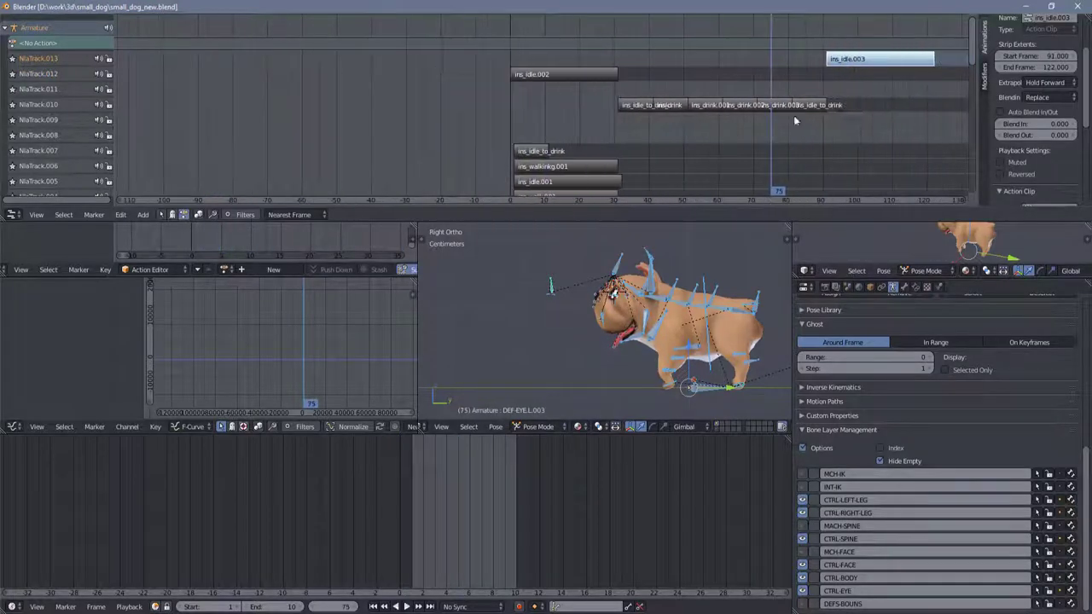
{"action": "left_click", "coordinate": [648, 104], "text": "shift"}
{"action": "key", "text": "g"}
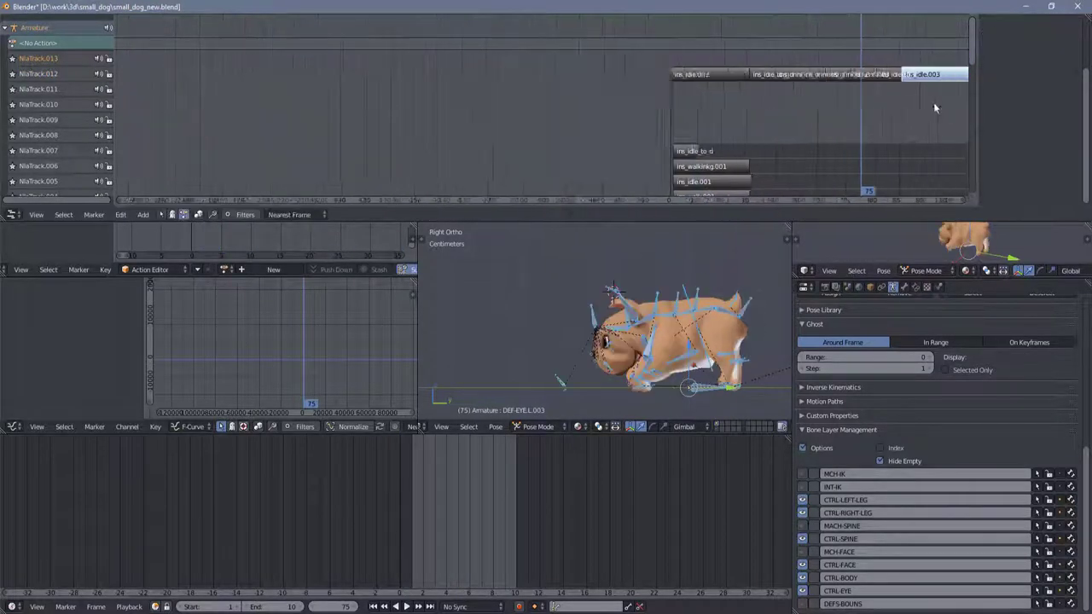
{"action": "left_click", "coordinate": [933, 102]}
{"action": "key", "text": "alt+a"}
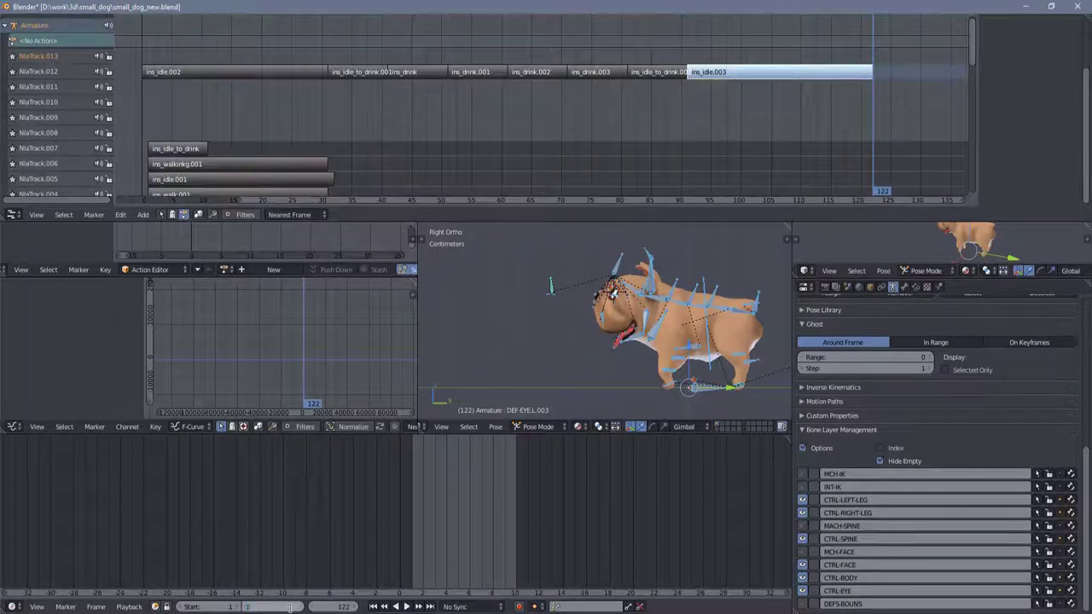
{"action": "type", "text": "End: 122"}
{"action": "key", "text": "Return"}
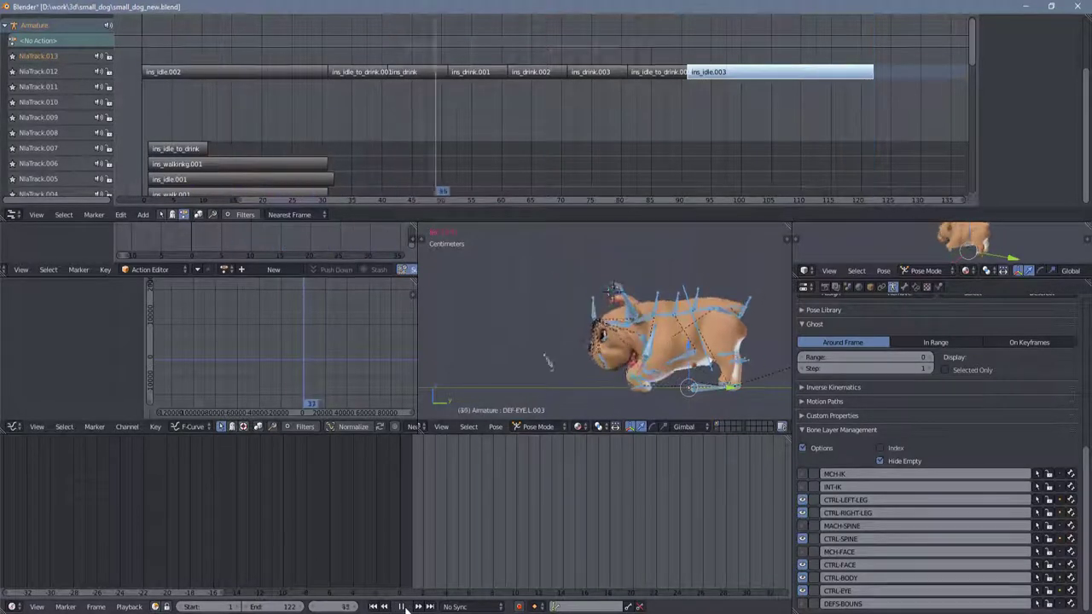
{"action": "left_click", "coordinate": [401, 606]}
{"action": "left_click_drag", "start_coordinate": [791, 327], "coordinate": [569, 327]}
{"action": "left_click_drag", "start_coordinate": [776, 282], "coordinate": [779, 559]}
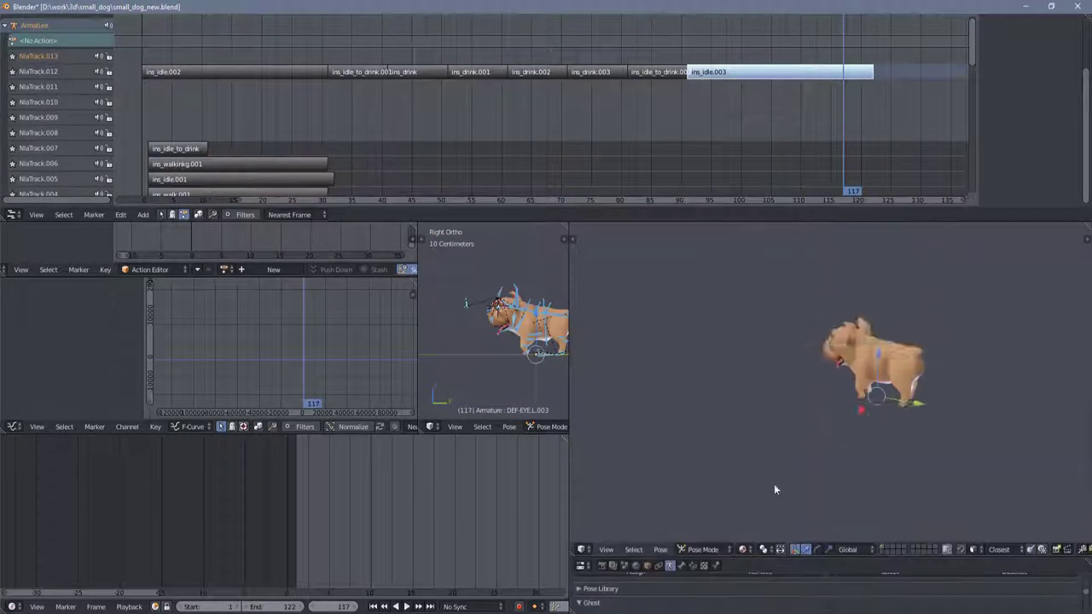
- Zoom in and orbit around the dog, saving over small_dog_new.blend
{"action": "scroll", "coordinate": [835, 358], "scroll_direction": "up", "scroll_amount": 1}
{"action": "scroll", "coordinate": [835, 357], "scroll_direction": "up", "scroll_amount": 1}
{"action": "scroll", "coordinate": [853, 344], "scroll_direction": "up", "scroll_amount": 1}
{"action": "scroll", "coordinate": [847, 349], "scroll_direction": "up", "scroll_amount": 1}
{"action": "middle_click_drag", "start_coordinate": [811, 407], "coordinate": [848, 387]}
{"action": "key", "text": "ctrl+s"}
{"action": "left_click", "coordinate": [834, 377]}
{"action": "scroll", "coordinate": [808, 424], "scroll_direction": "down", "scroll_amount": 2}
{"action": "mouse_move", "coordinate": [808, 424]}
{"action": "middle_mouse_down"}
{"action": "mouse_move", "coordinate": [945, 434]}
{"action": "mouse_move", "coordinate": [783, 421]}
{"action": "mouse_move", "coordinate": [789, 413]}
{"action": "middle_mouse_up"}
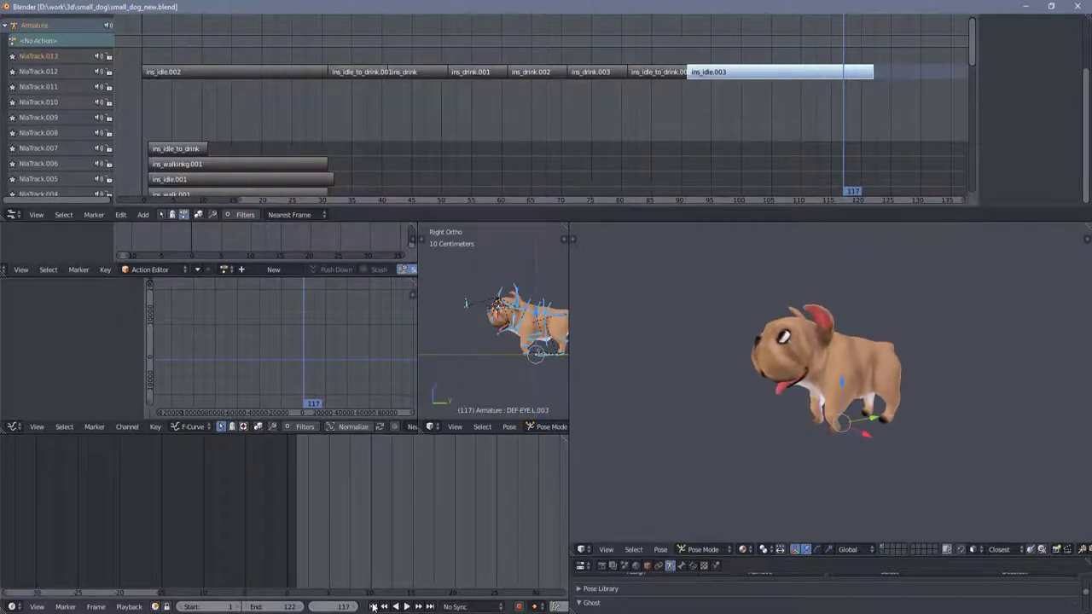
{"action": "mouse_move", "coordinate": [705, 457]}
{"action": "middle_mouse_down"}
{"action": "mouse_move", "coordinate": [839, 428]}
{"action": "mouse_move", "coordinate": [838, 419]}
{"action": "middle_mouse_up"}
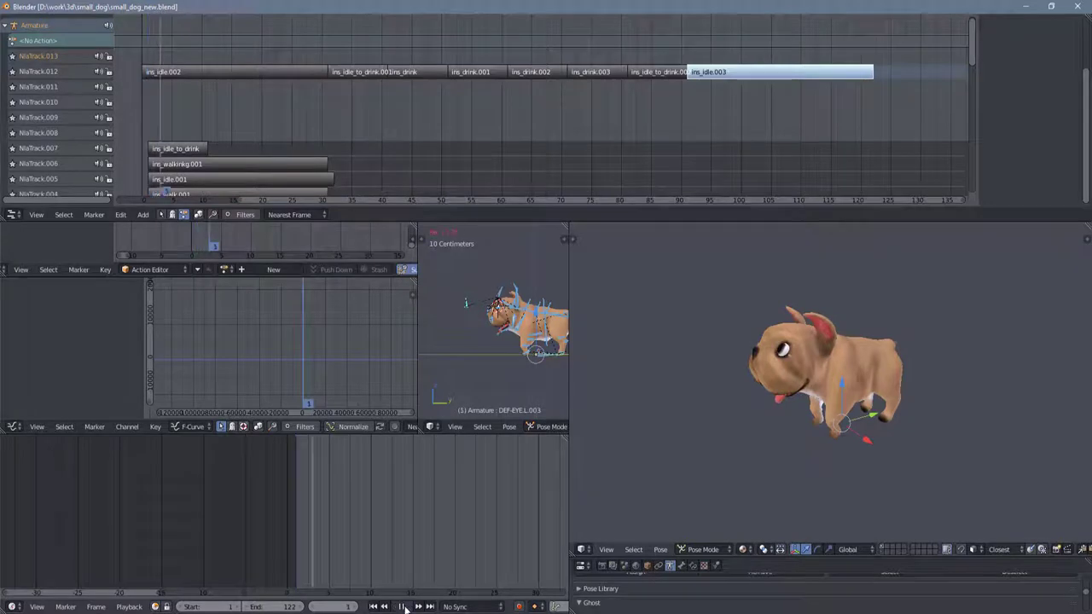